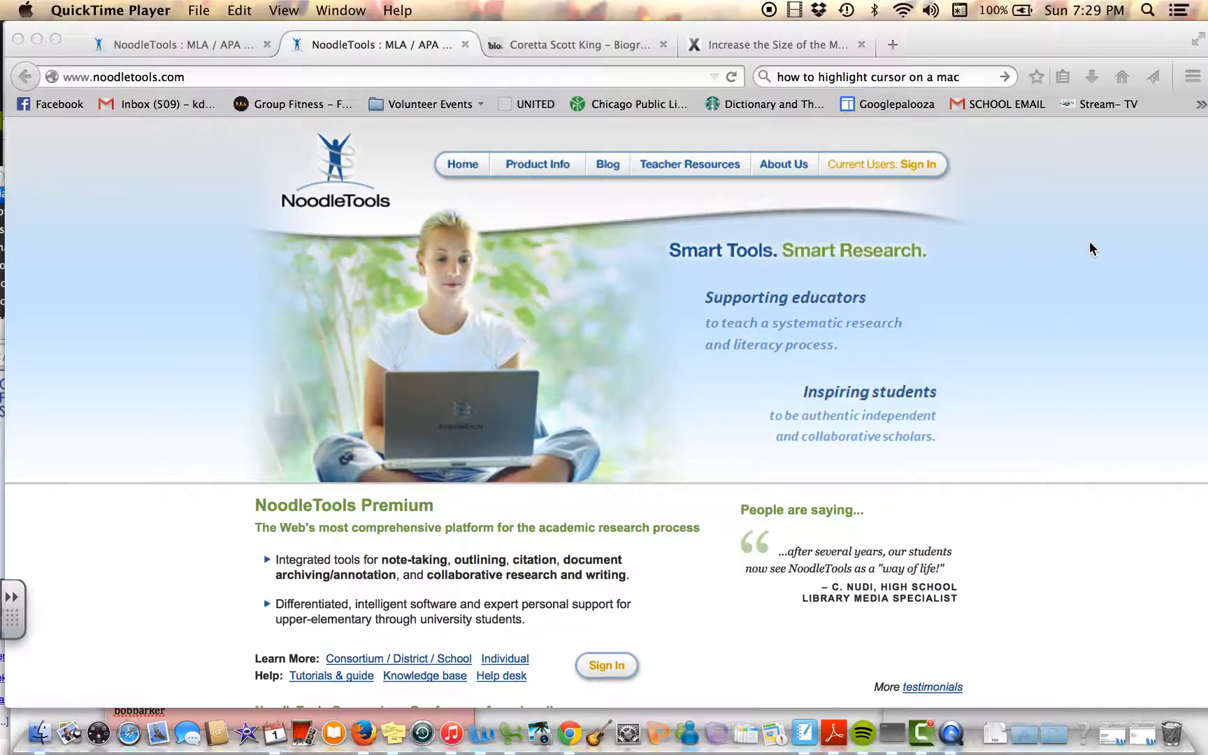
Step: Sign in to NoodleTools with the Personal ID and account password, dismissing the browser's offer to remember the password
left_click(918, 166)
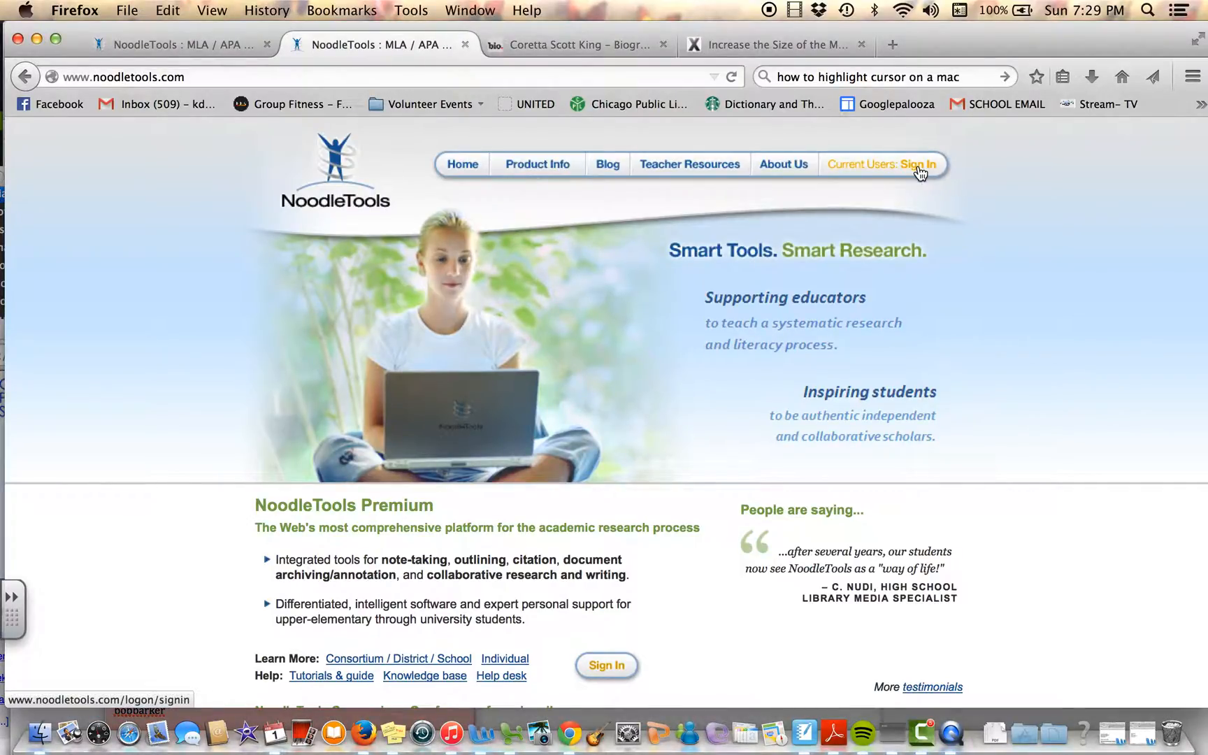
left_click(918, 167)
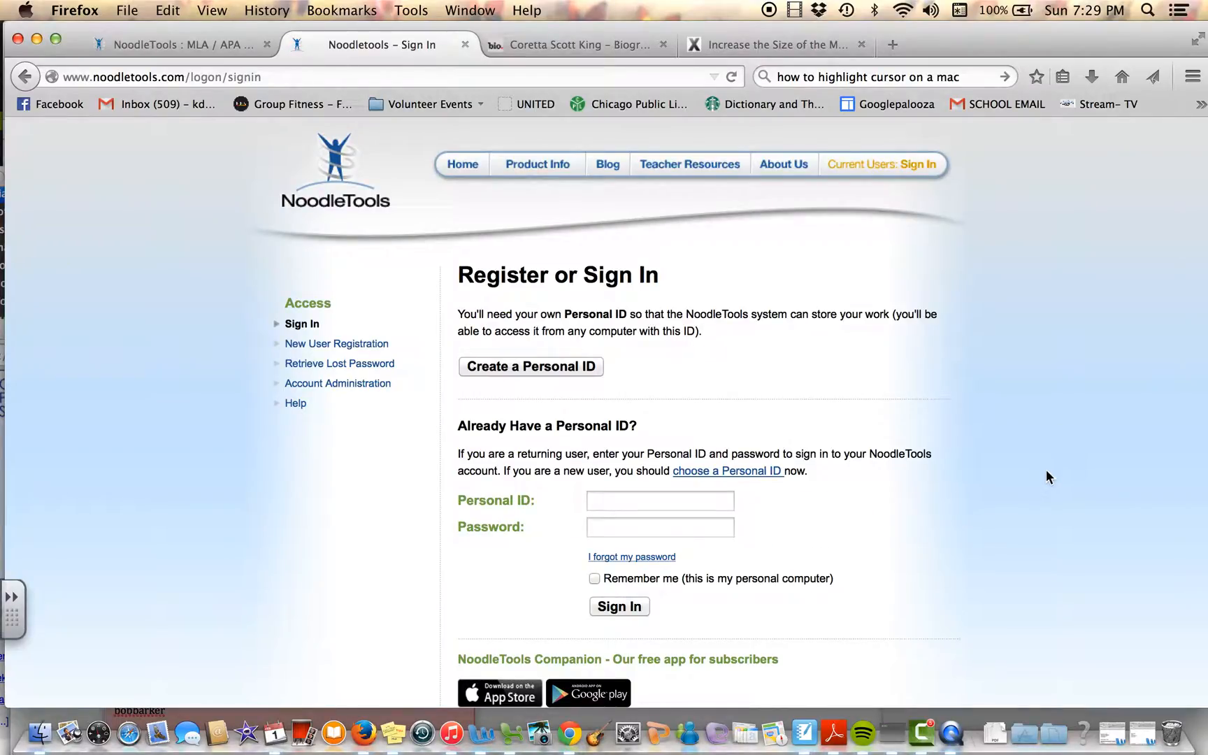
left_click(700, 506)
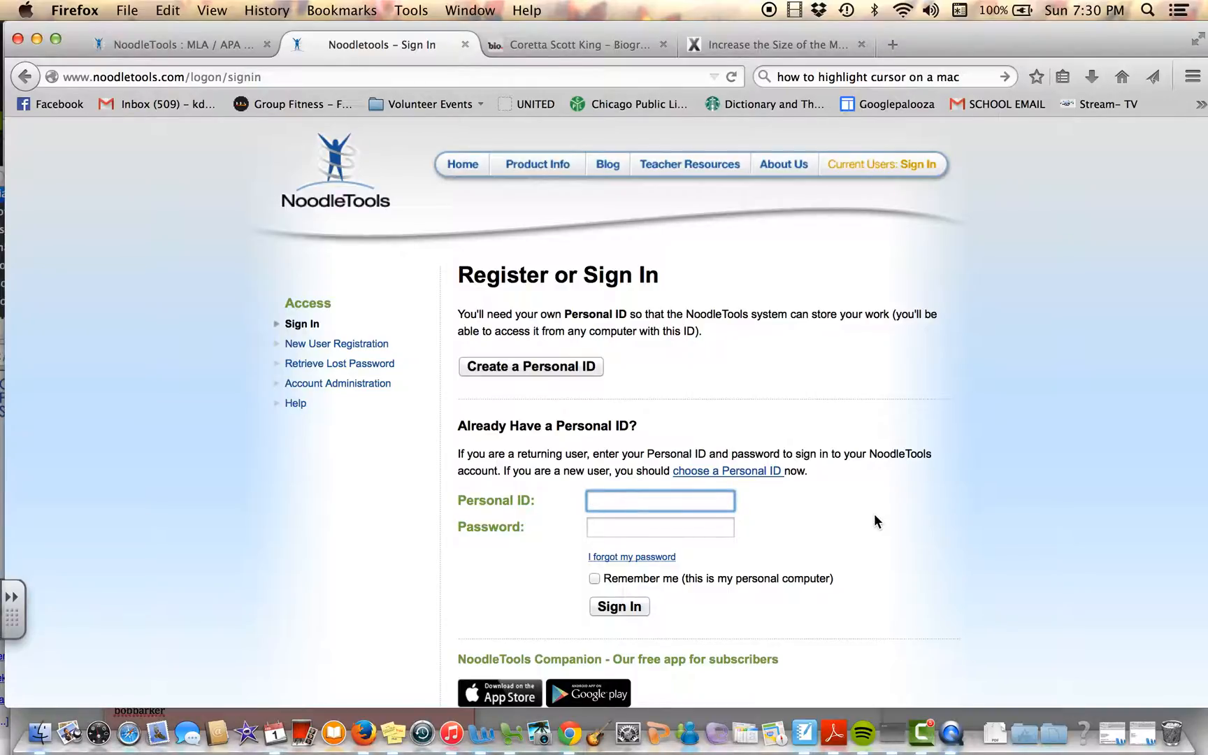
type("kdubjune30")
key("Tab")
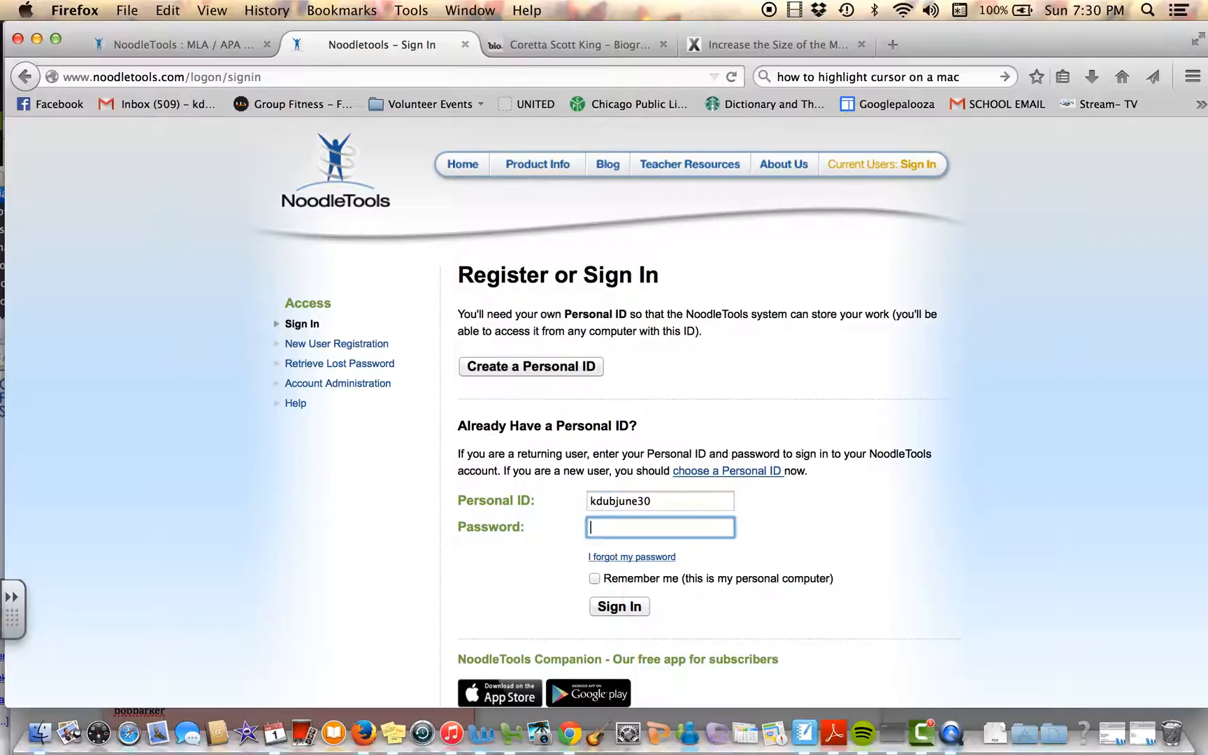
type("•••••••••••")
left_click(640, 608)
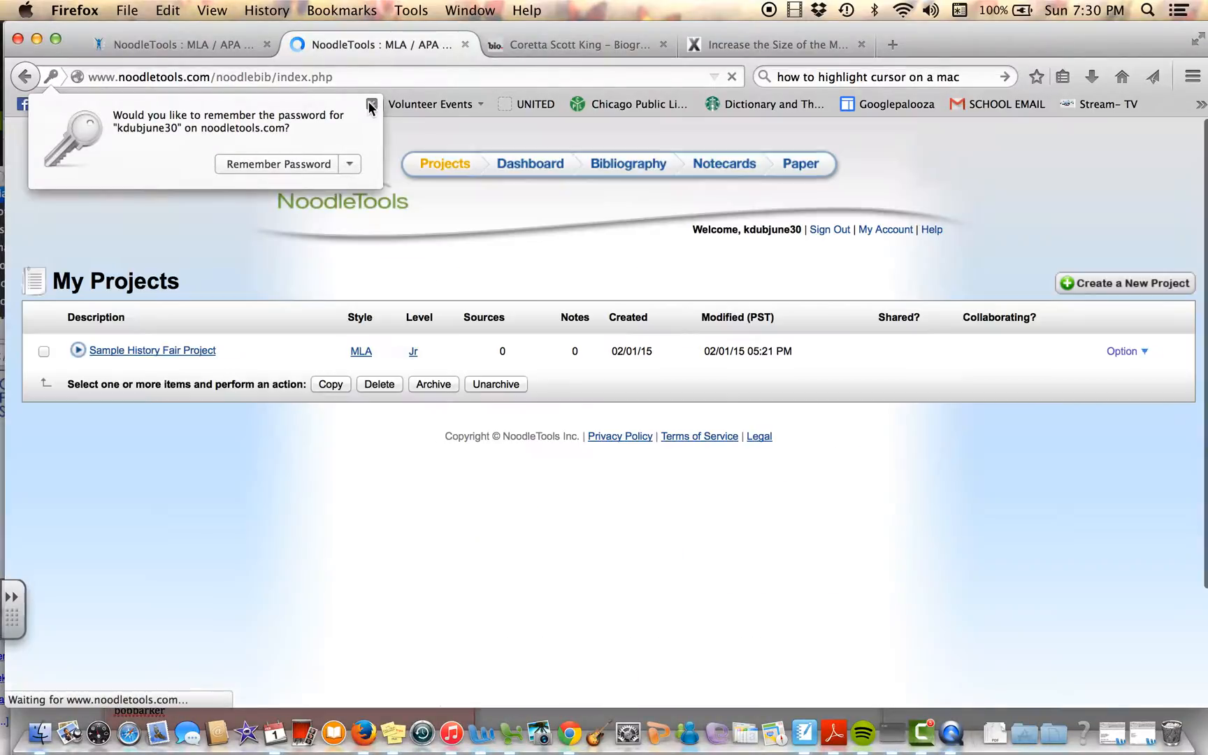
left_click(370, 105)
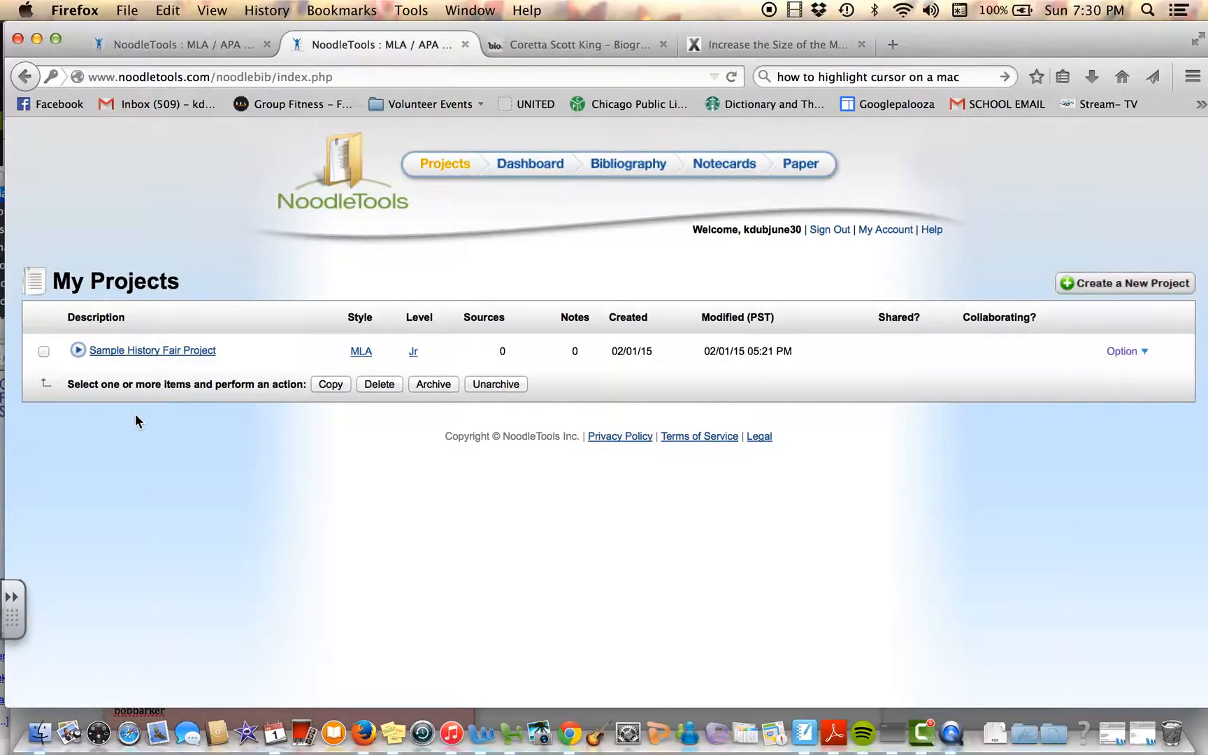
Step: Open the Sample History Fair Project and look over its dashboard down to the student collaboration options
left_click(153, 353)
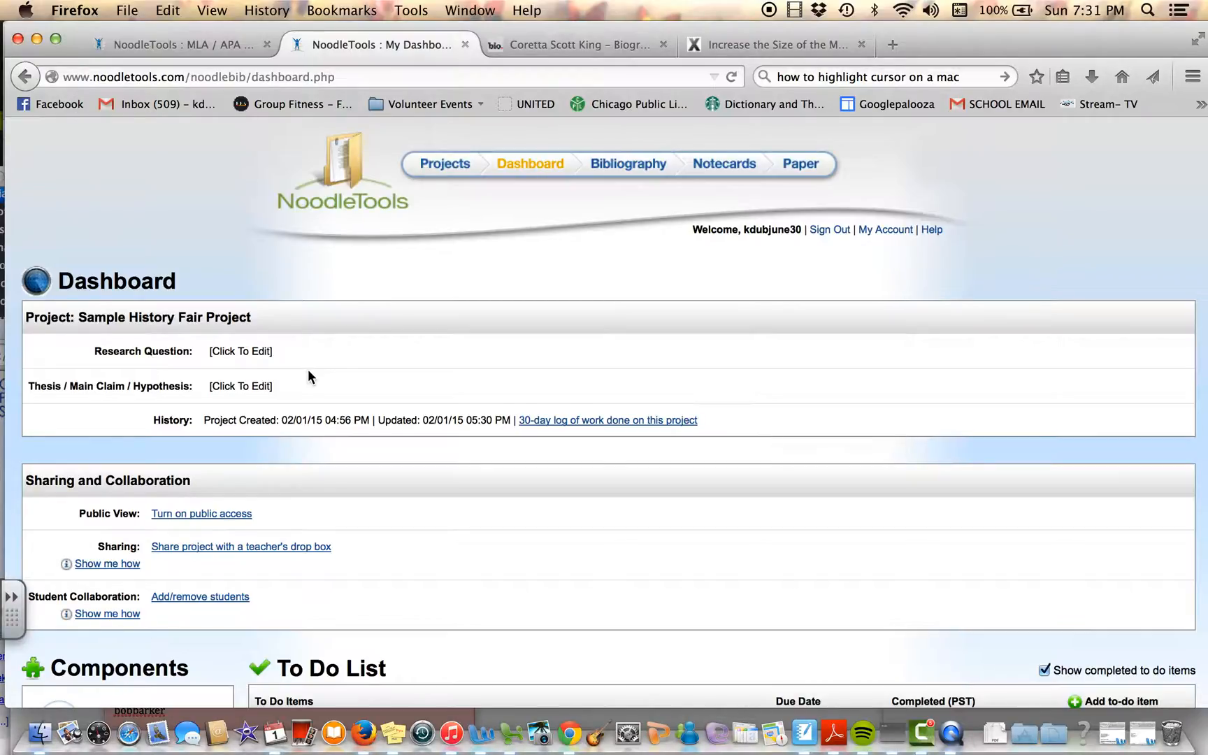
scroll(310, 377, "down", 2)
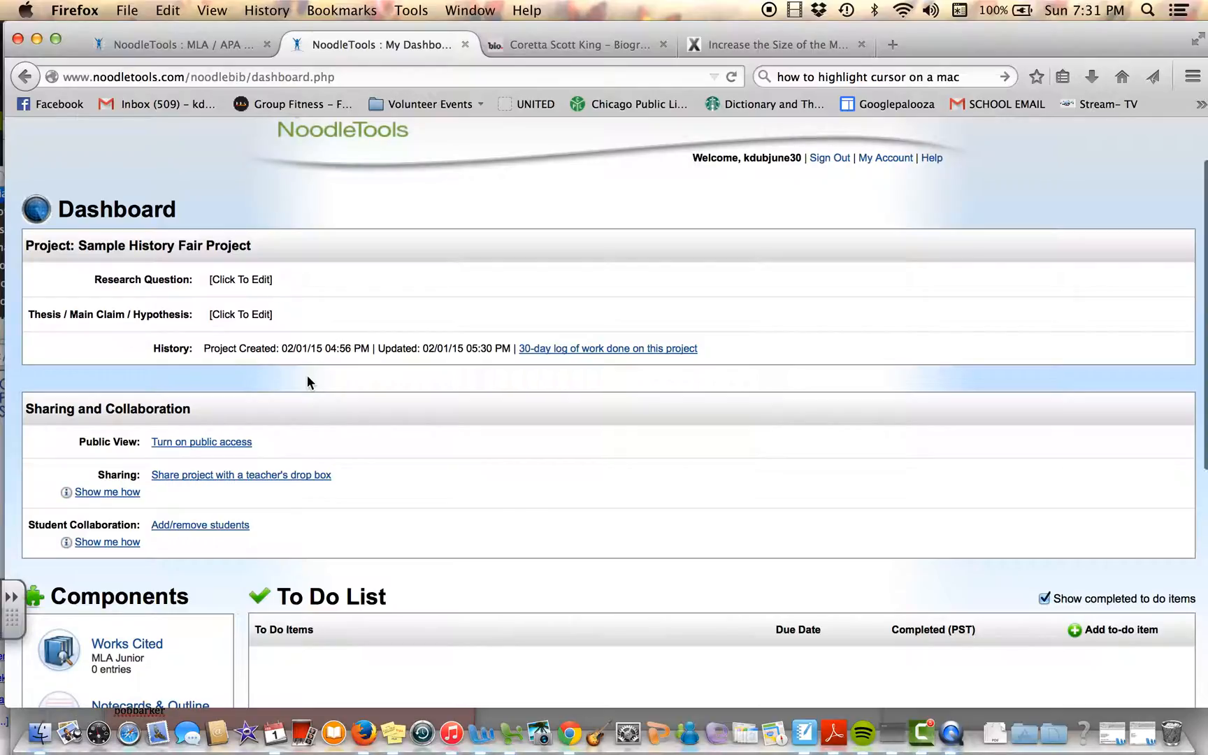
scroll(308, 382, "down", 4)
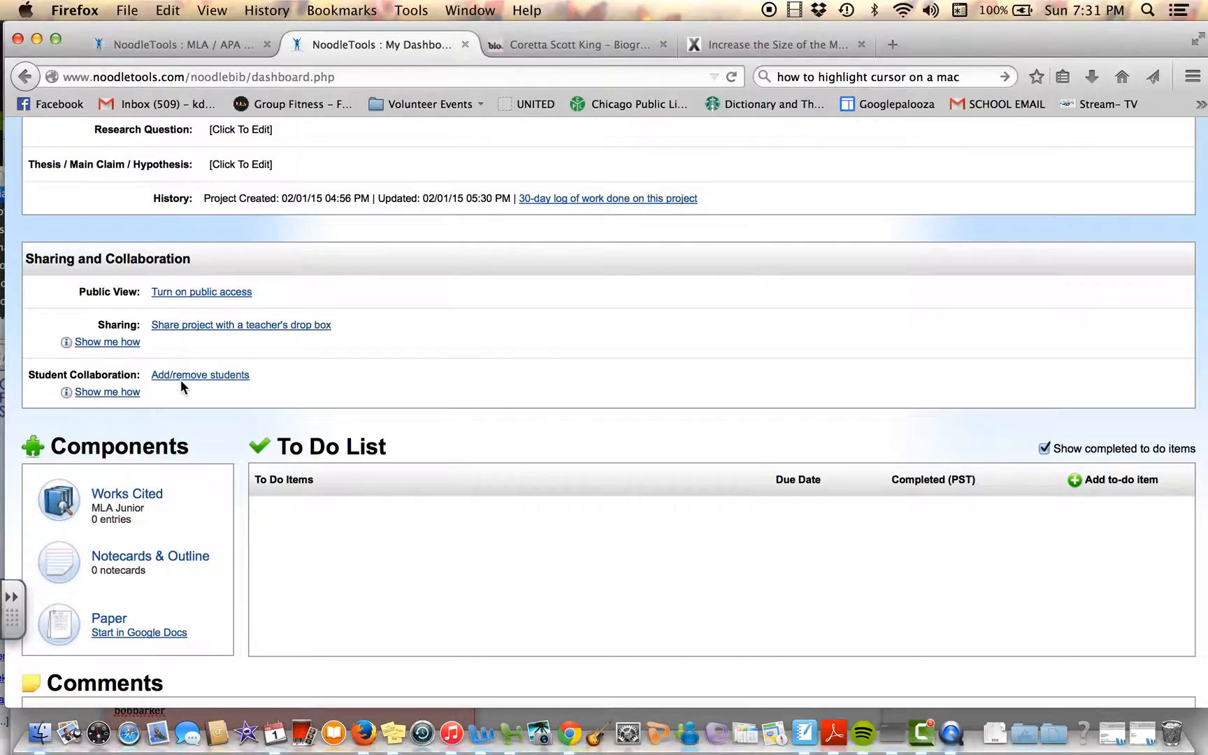
Step: View the project's student collaboration setup, and return to the dashboard by resending the expired page request
left_click(202, 381)
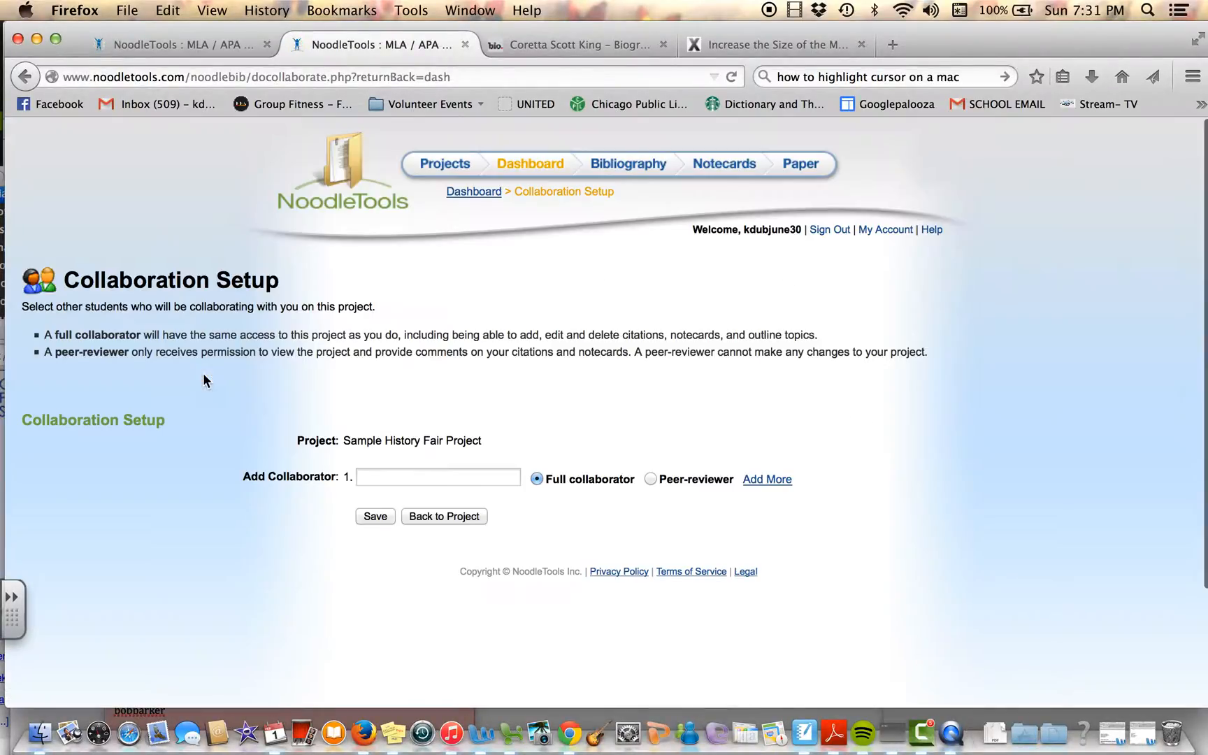
left_click(449, 476)
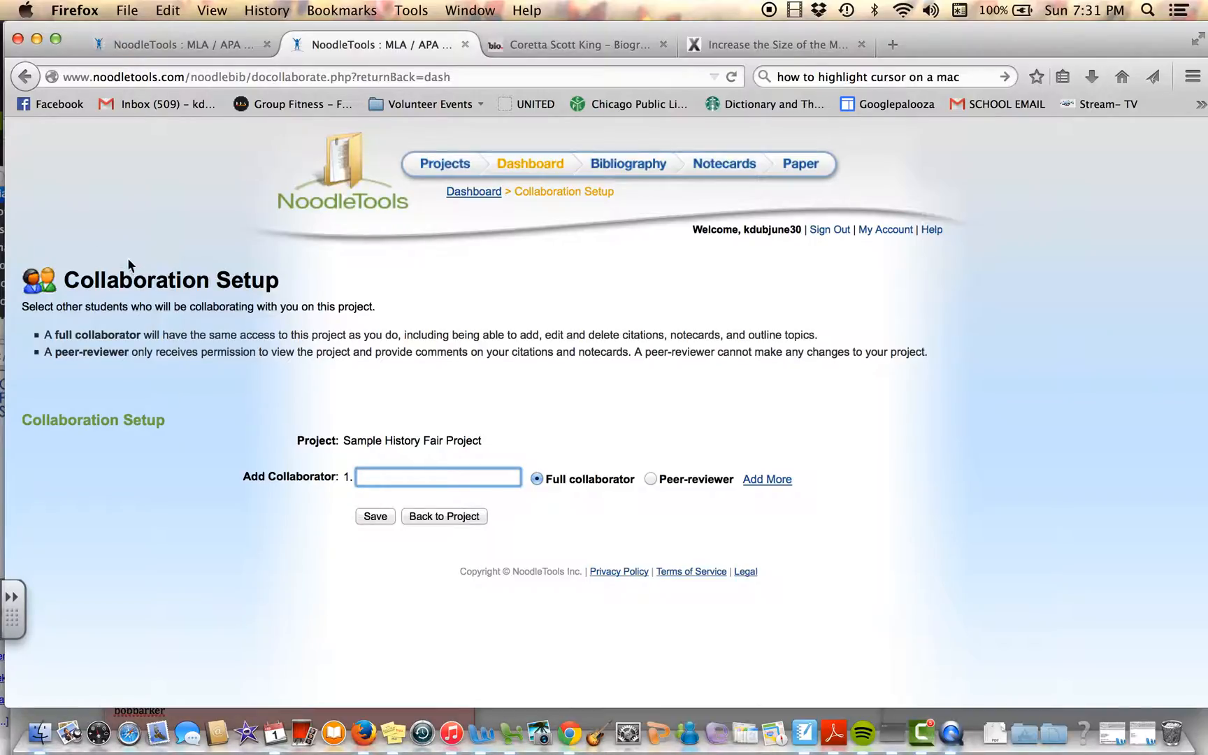
left_click(26, 82)
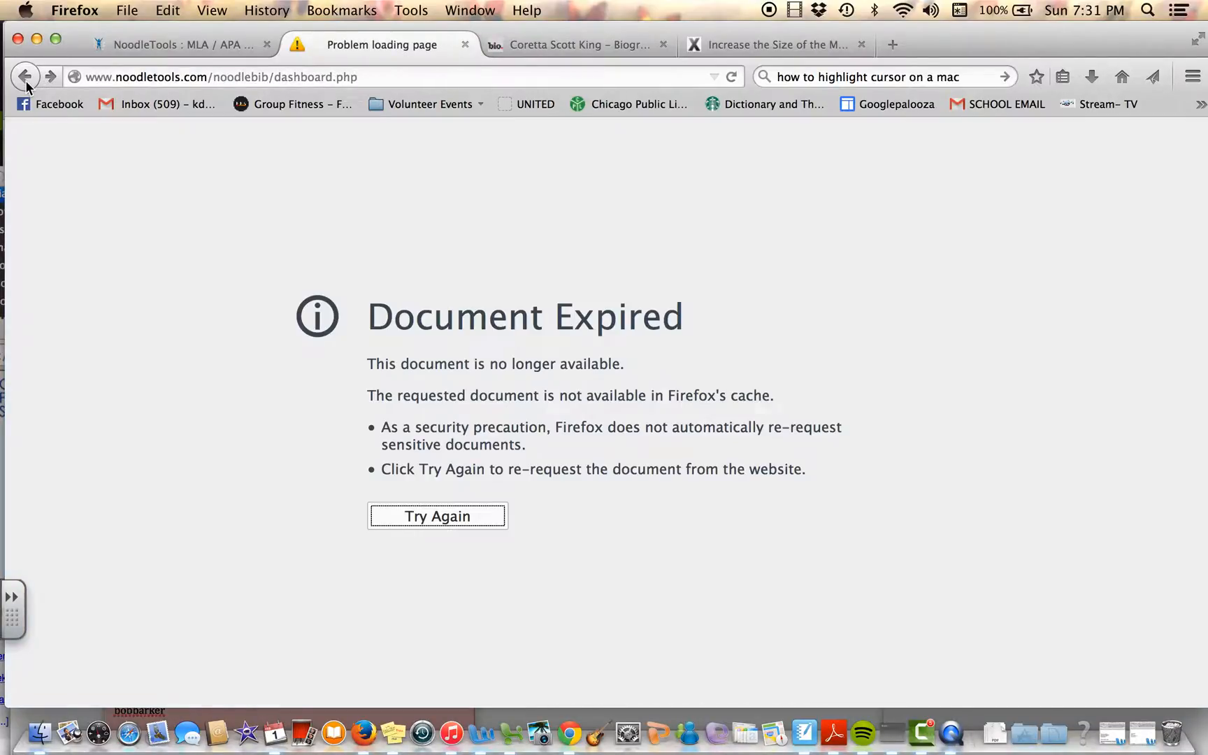
left_click(418, 516)
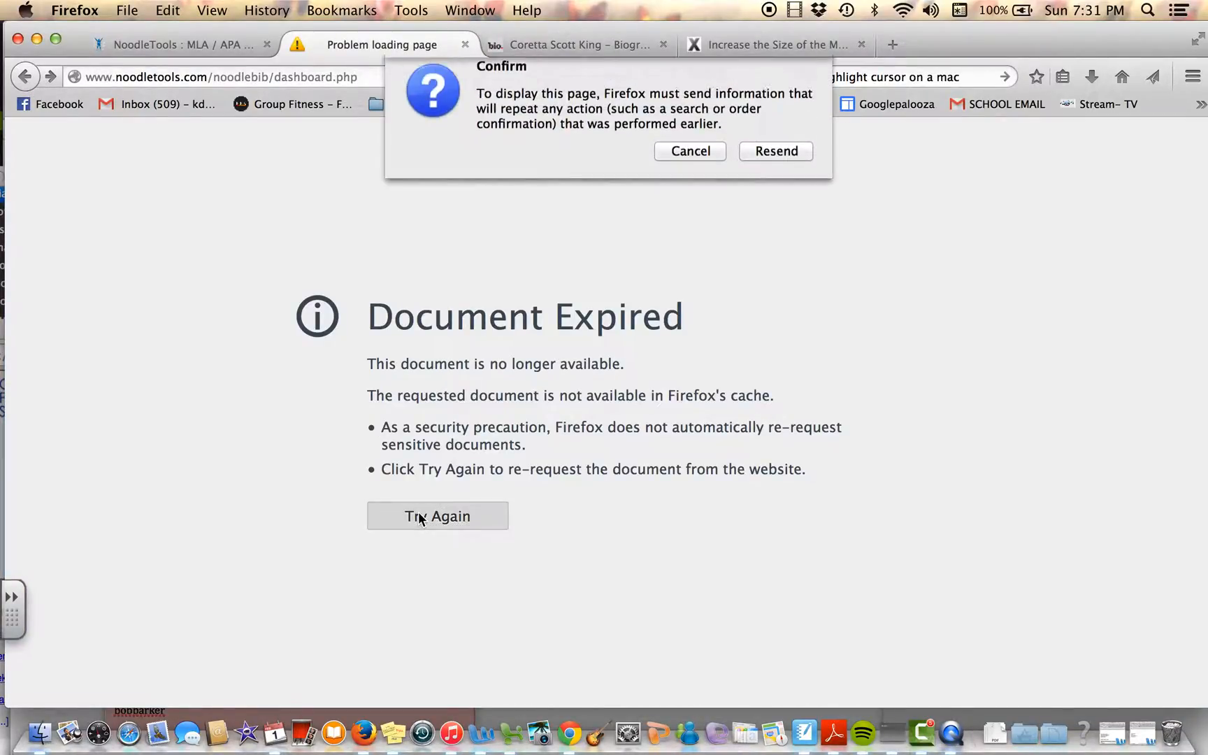
left_click(767, 172)
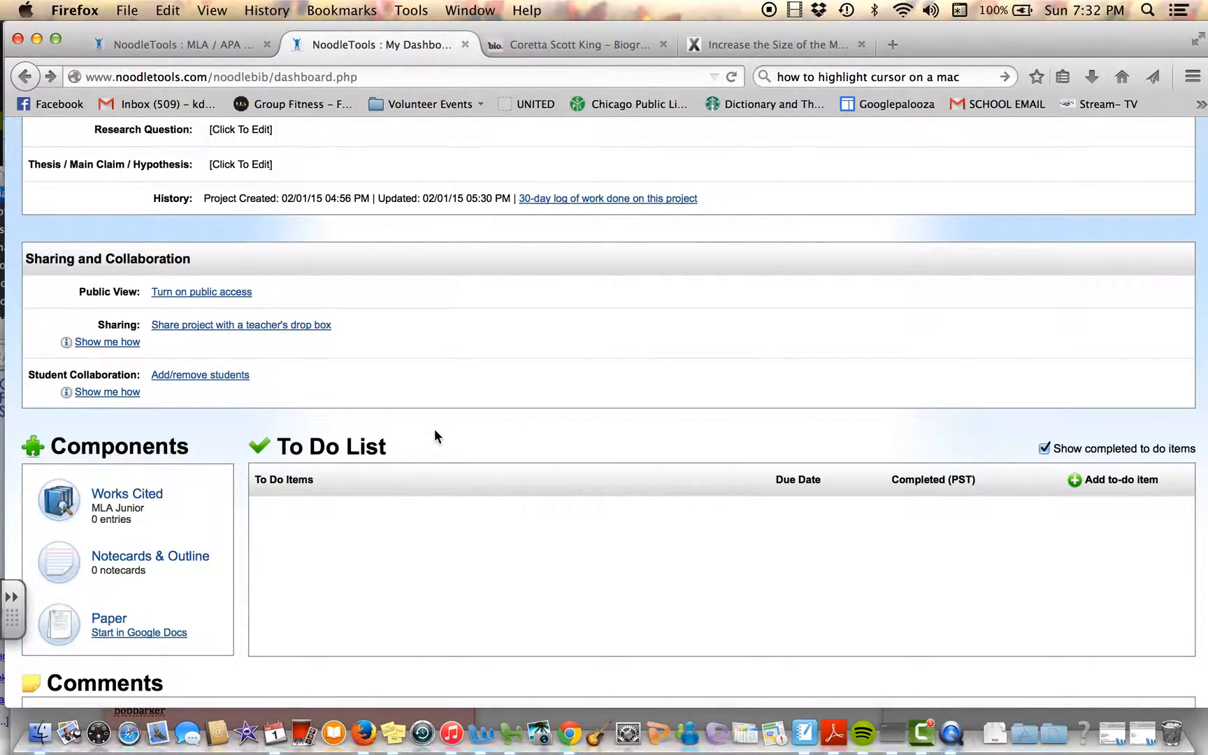
Step: Start sharing the project with a teacher's drop box and choose the second History Fair suggestion, History Fair 2015, as the assignment drop box
scroll(434, 437, "up", 3)
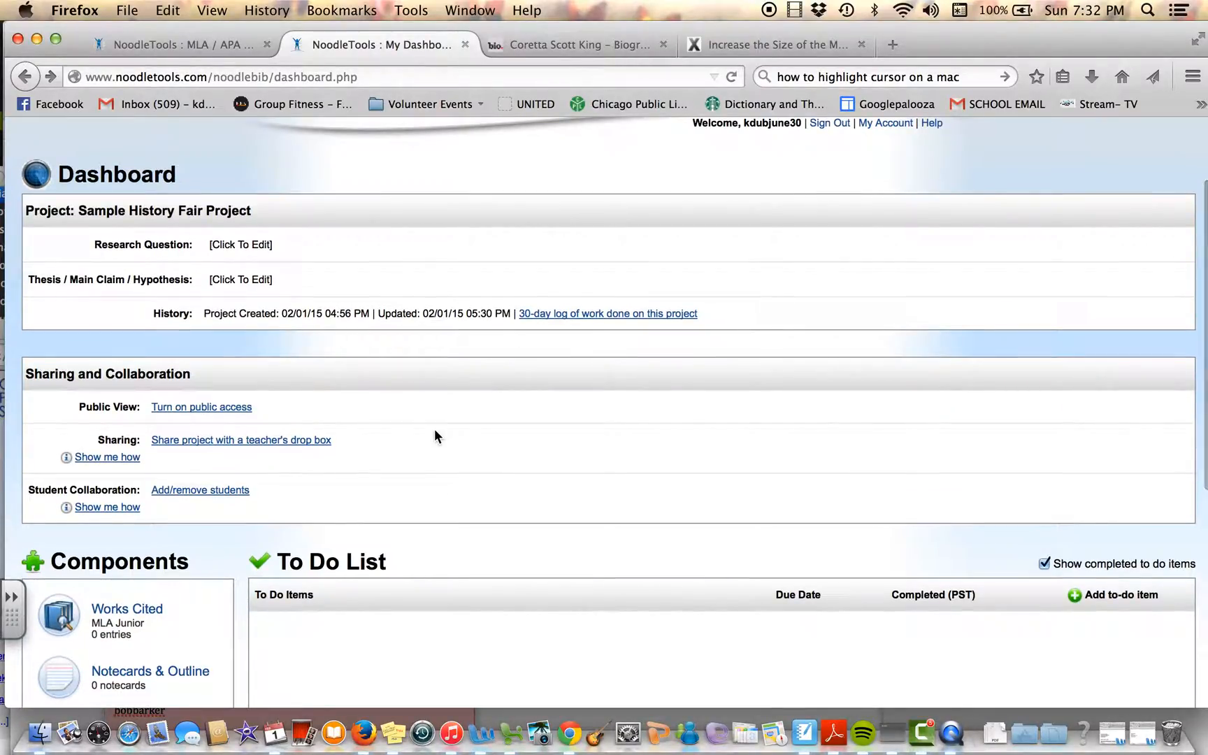
left_click(291, 441)
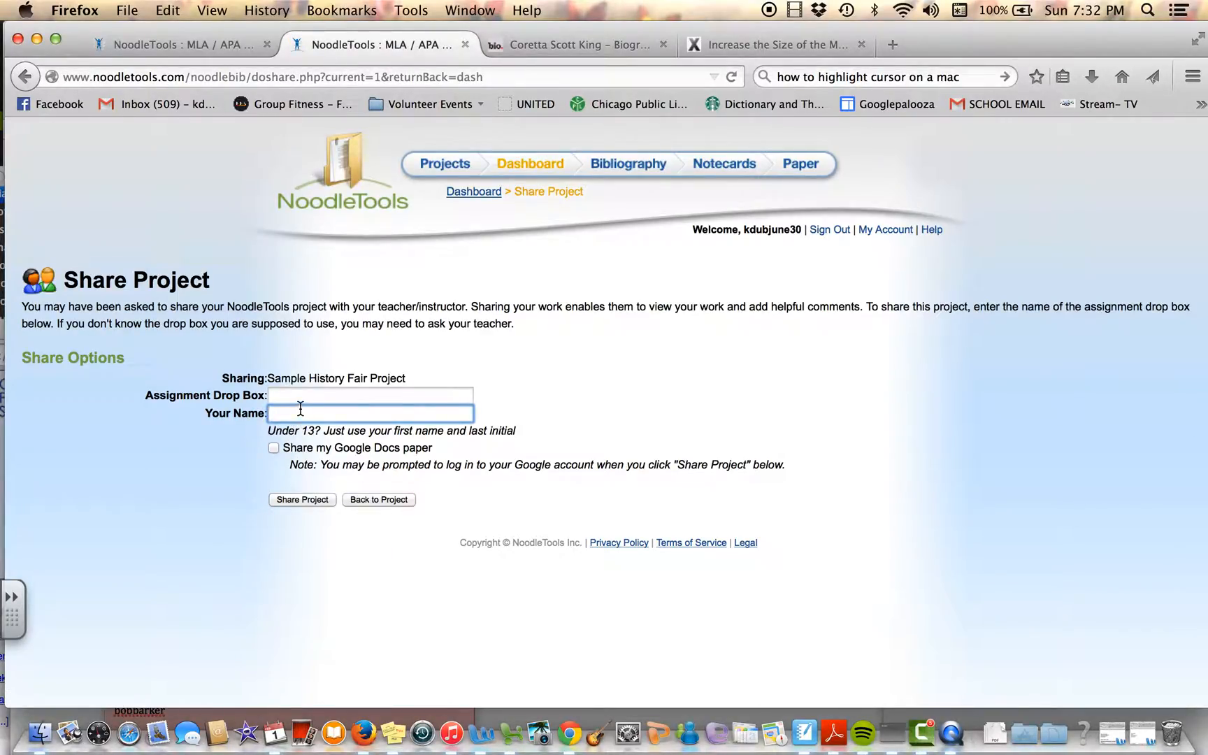
left_click(301, 393)
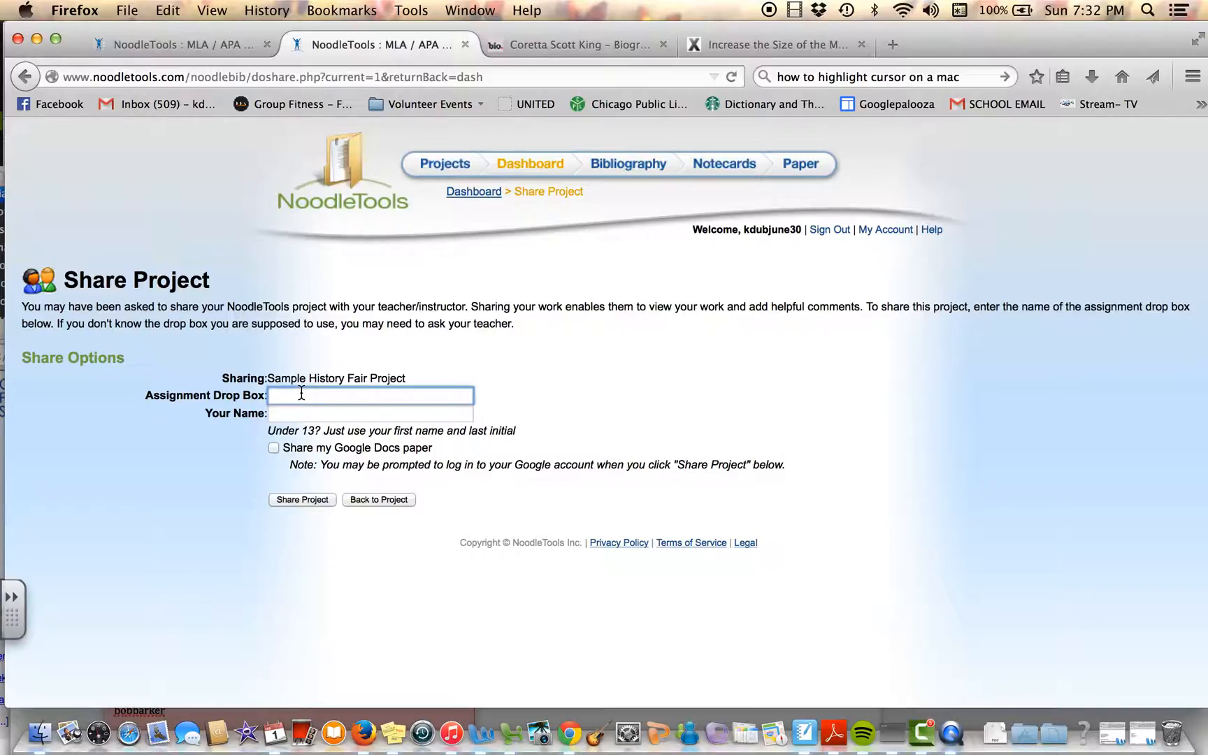
type("H")
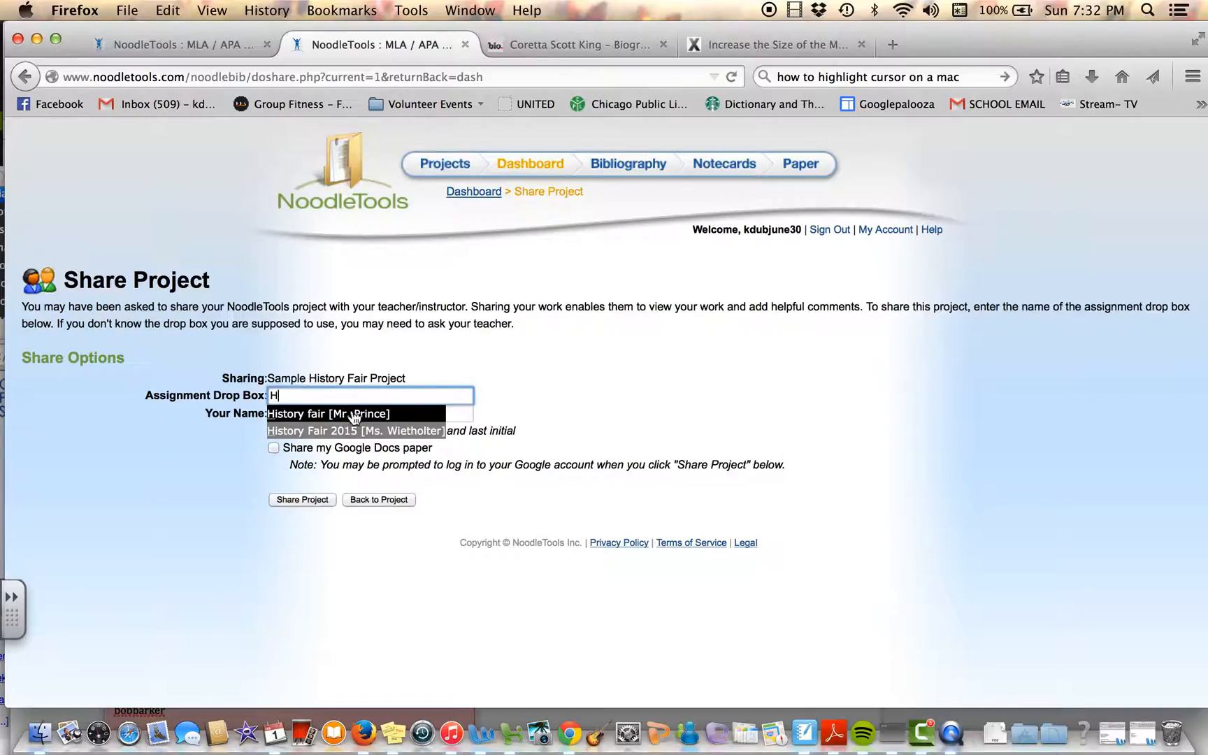
left_click(378, 435)
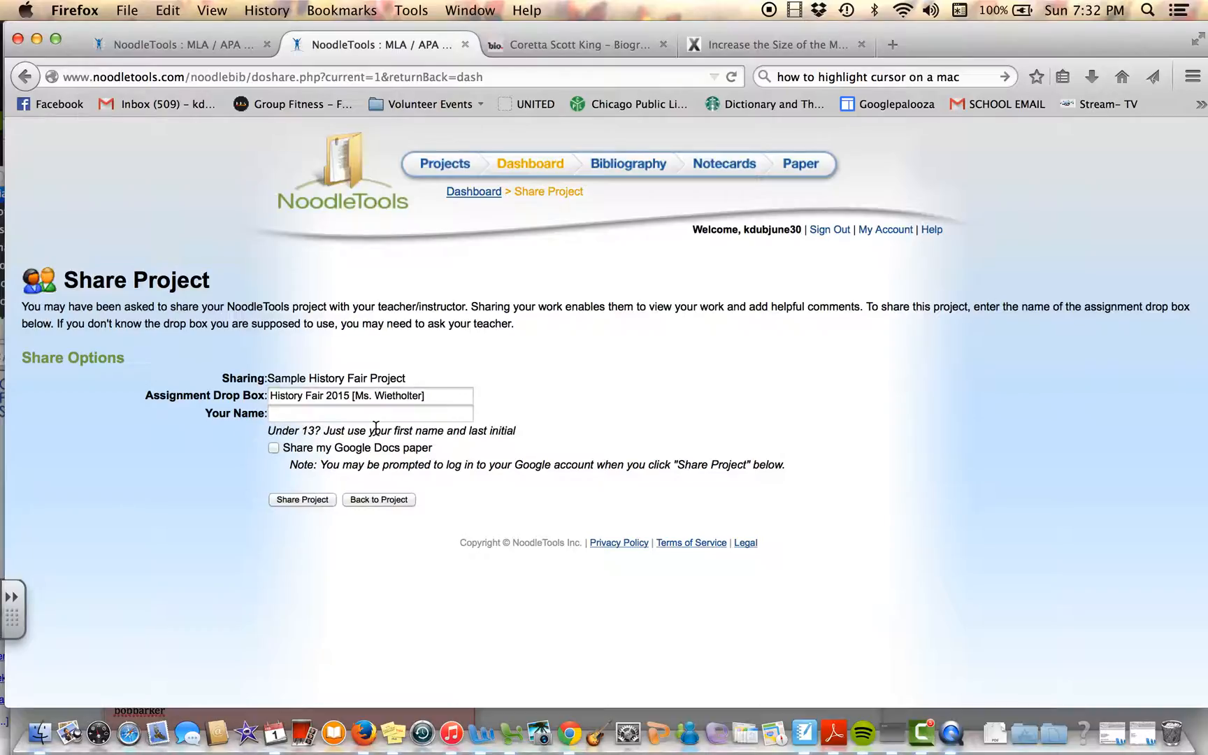
Step: Enter the student's name in the project sharing form
left_click(374, 414)
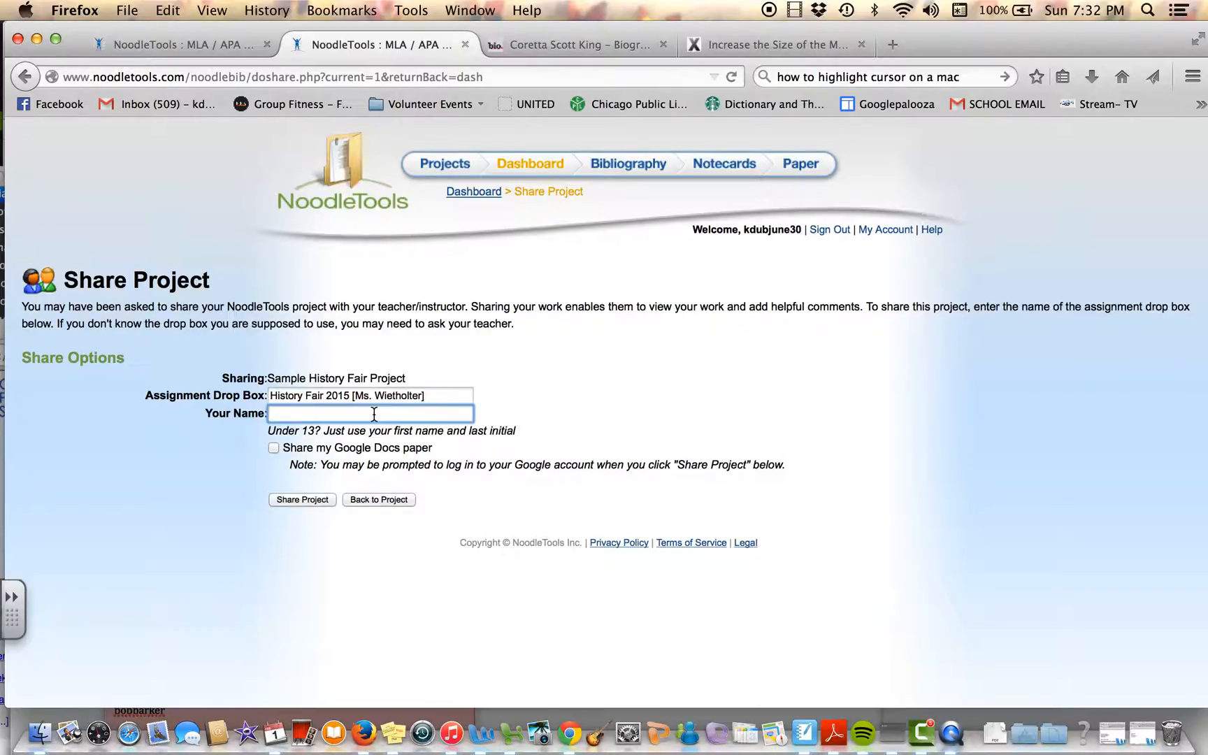
type("Joe Schmo")
Step: Include the Google Docs paper in the sharing options and share the project
left_click(275, 456)
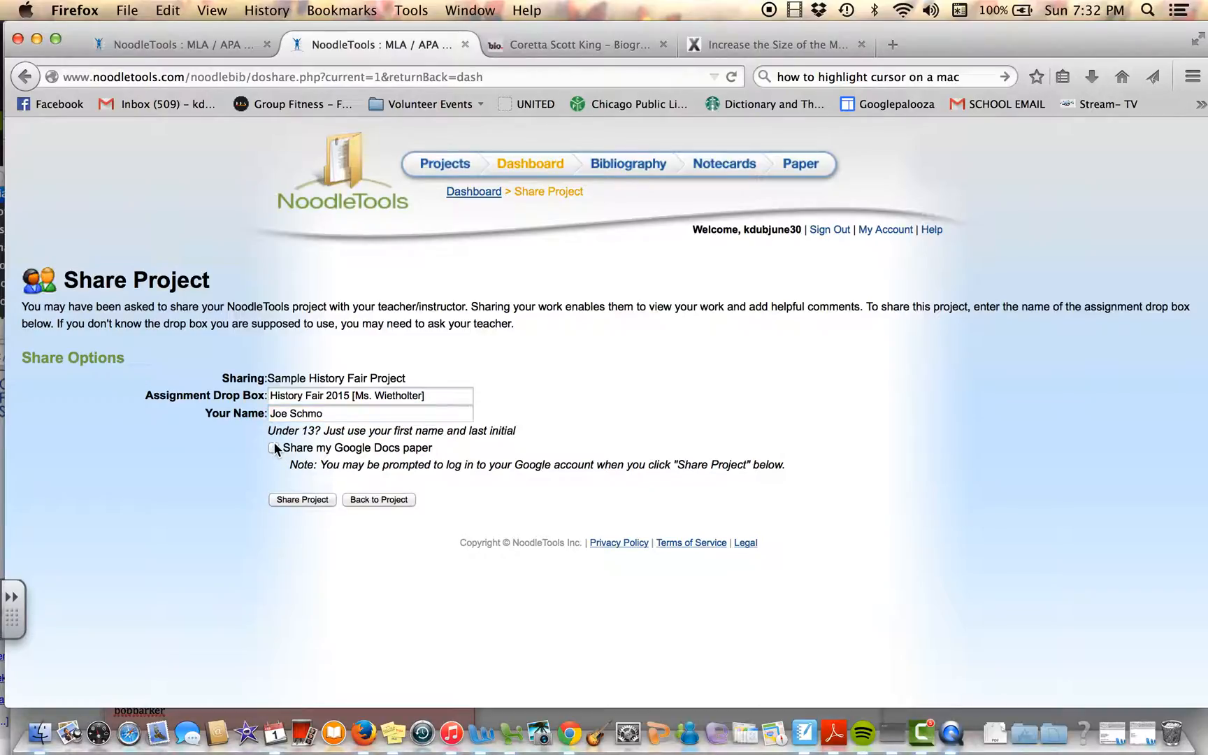
left_click(273, 448)
left_click(312, 499)
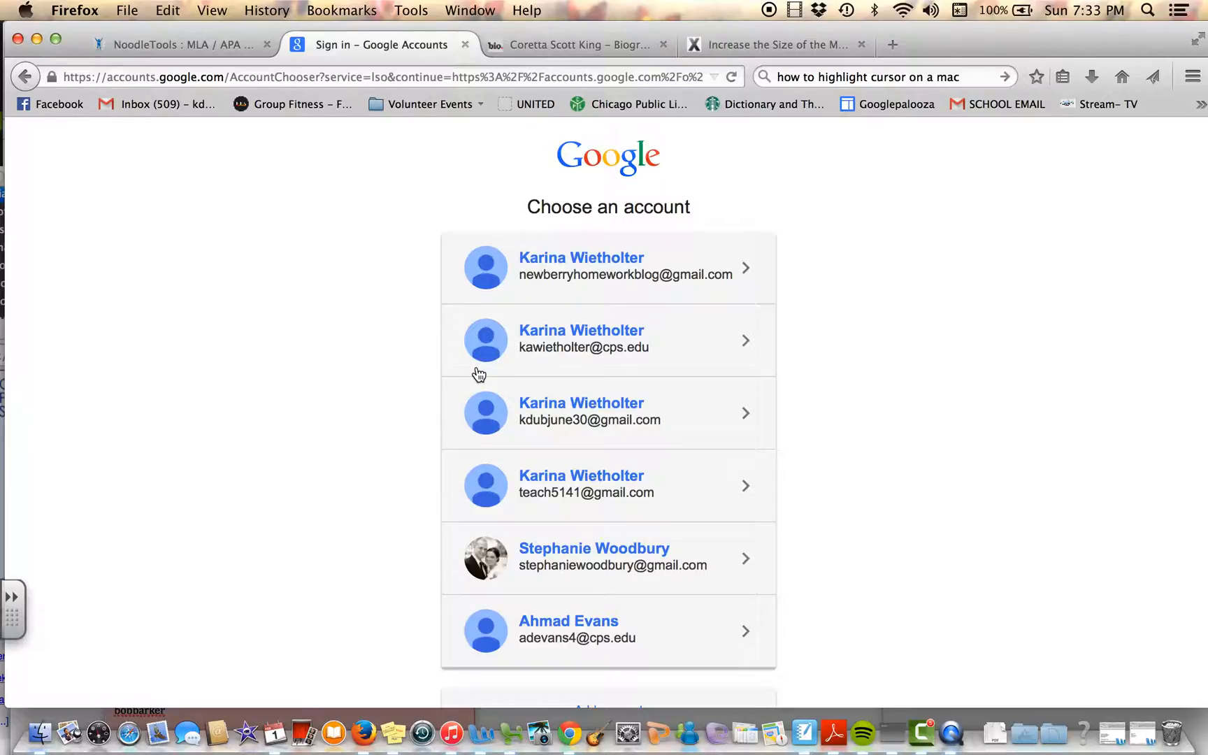
Step: Close the Google account chooser page and go back to the project list through the NoodleTools sign-in on the other open page
left_click(464, 46)
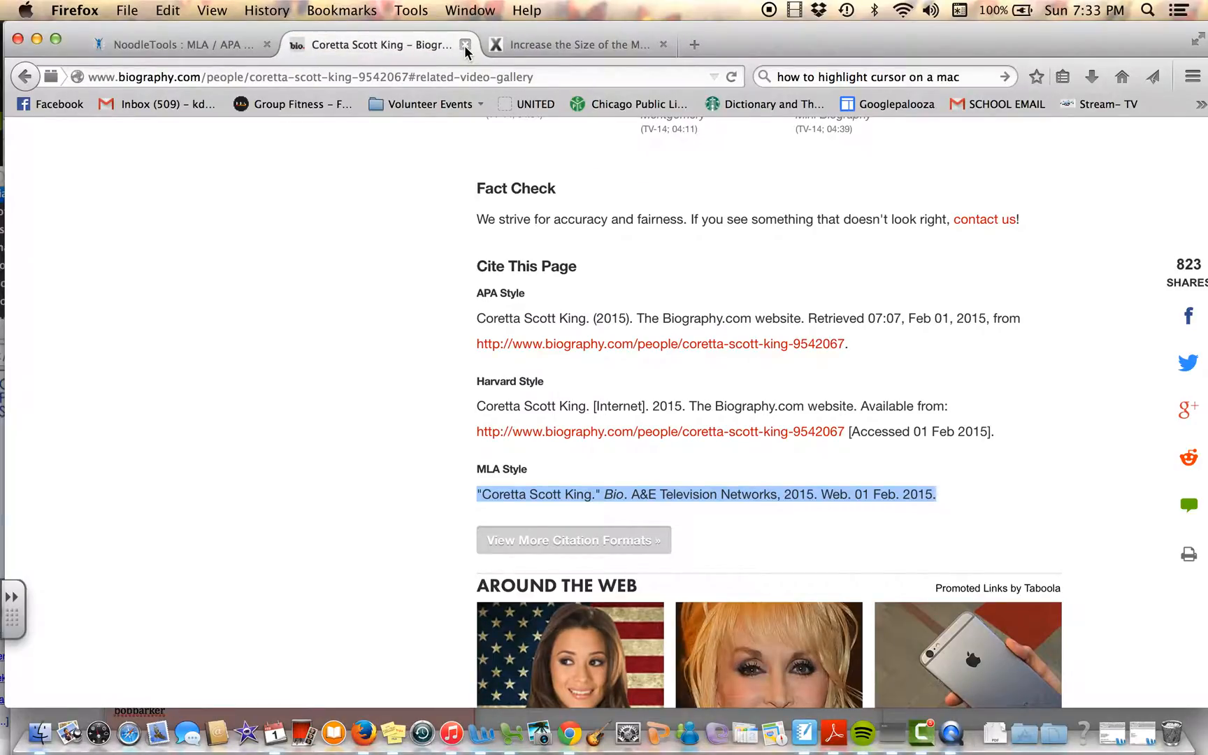
left_click(185, 44)
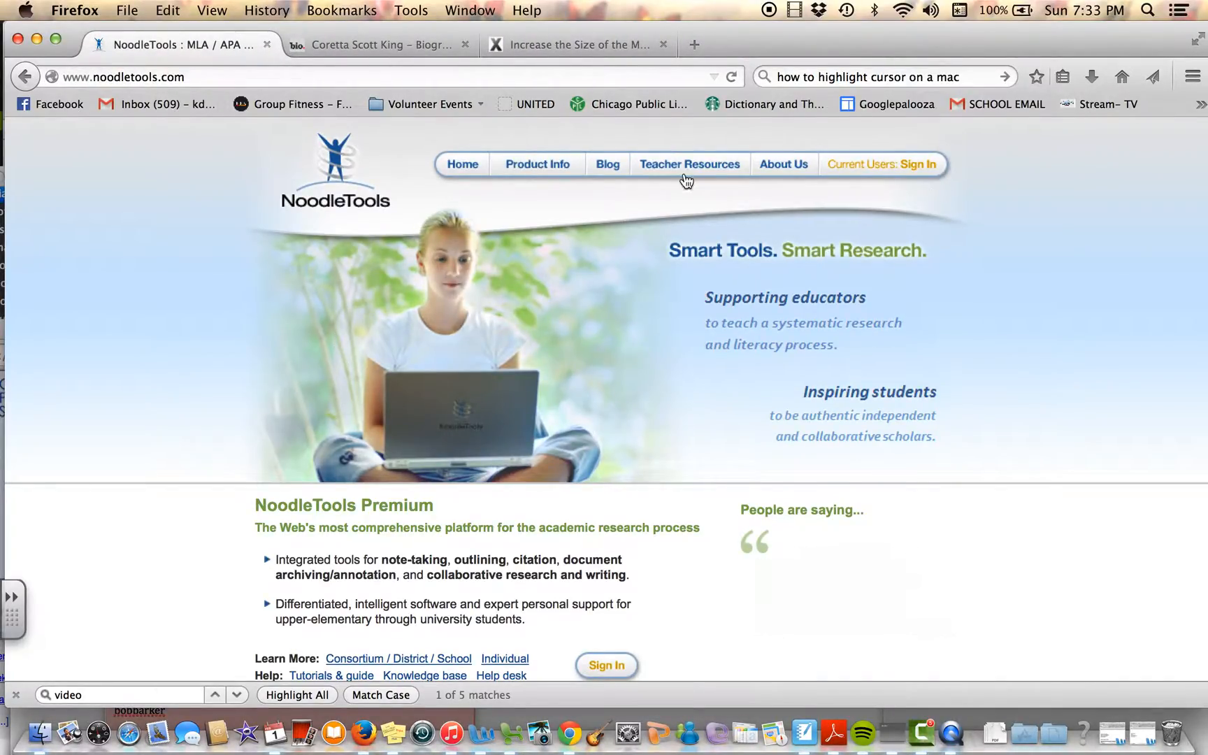
left_click(892, 166)
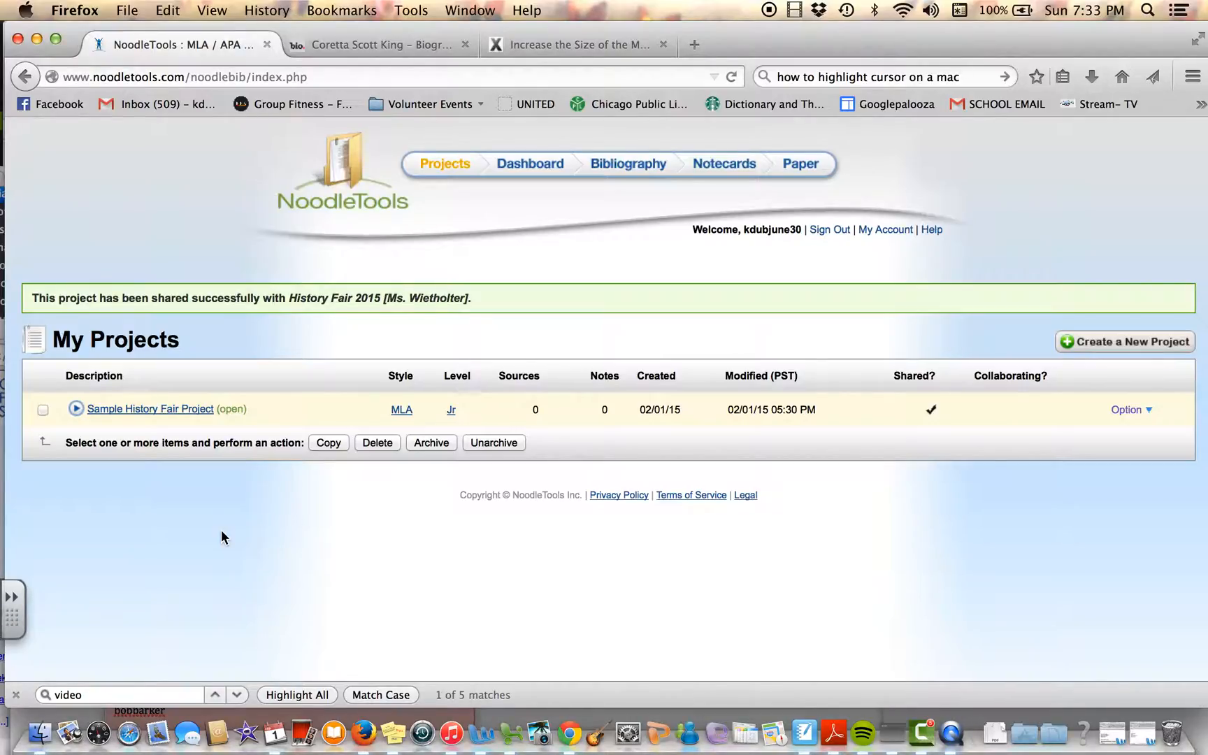
Step: Check the drop box sharing details on the Sample History Fair Project's dashboard and return to the project list
left_click(192, 416)
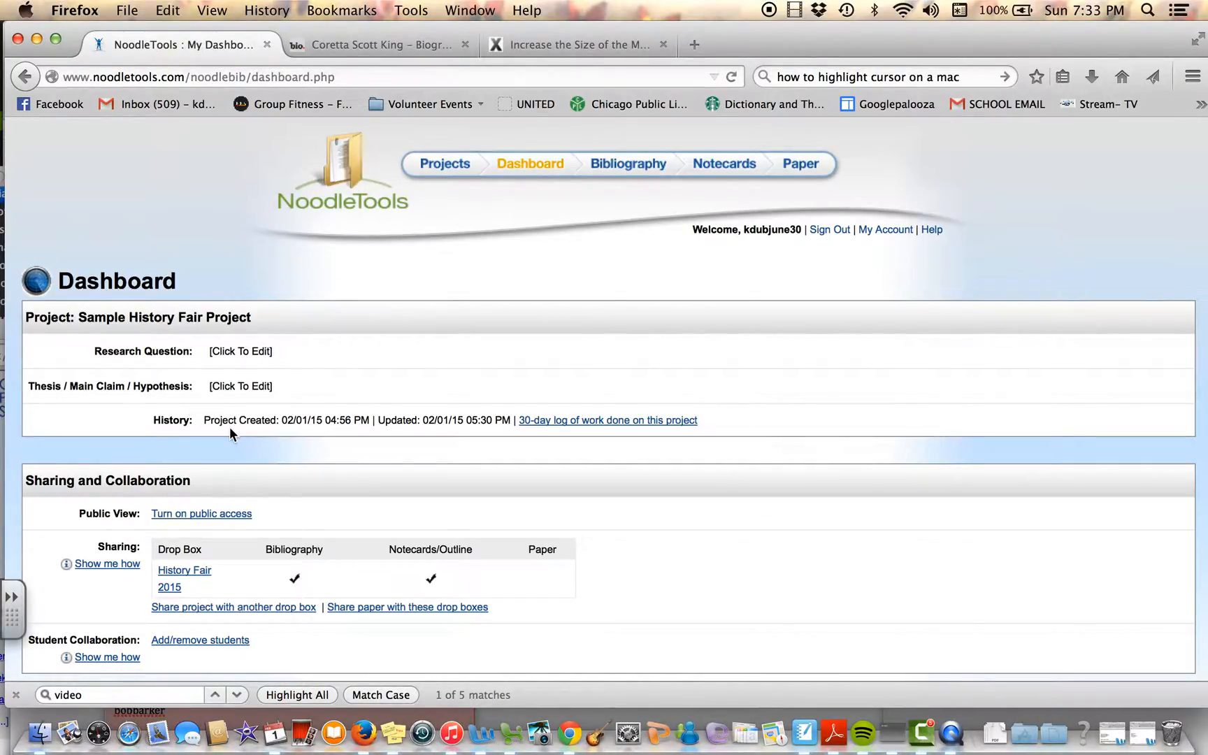
left_click(26, 77)
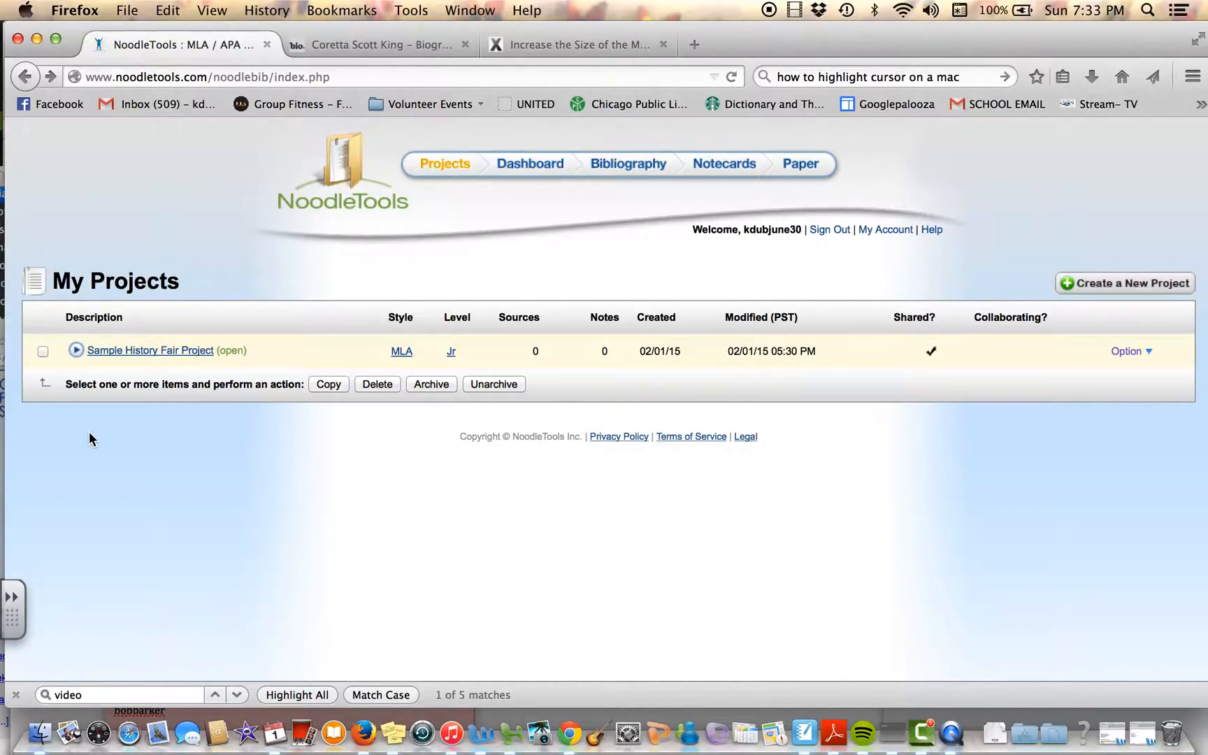
left_click(42, 353)
left_click(43, 350)
Step: Rename the Sample History Fair Project as "A and B's History Fair Project"
left_click(1147, 352)
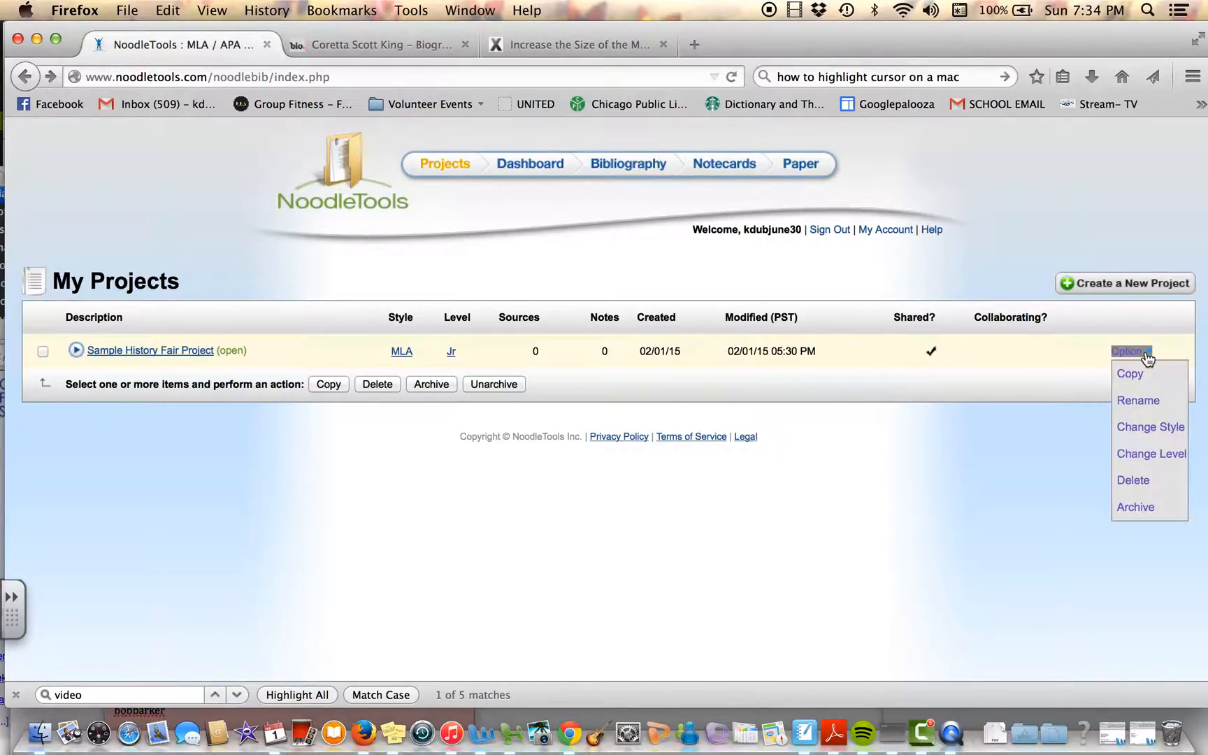
left_click(1152, 404)
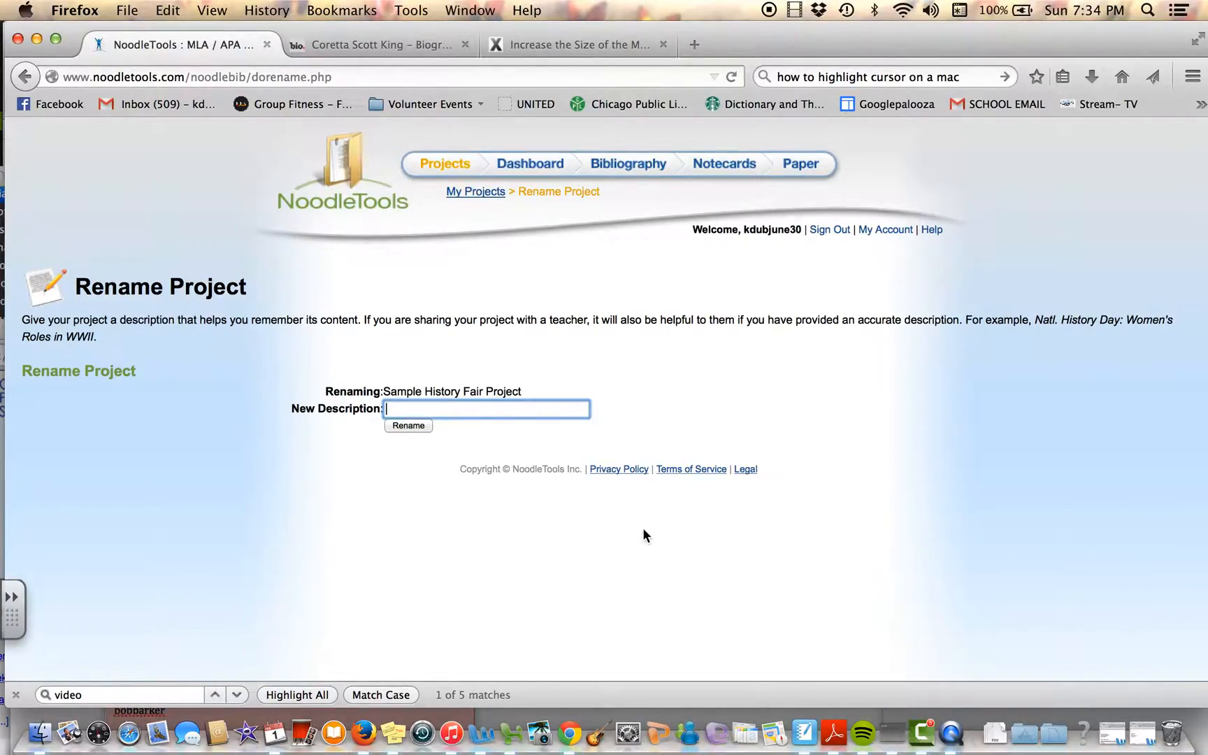
type("A and B's History Fair Project")
left_click(412, 428)
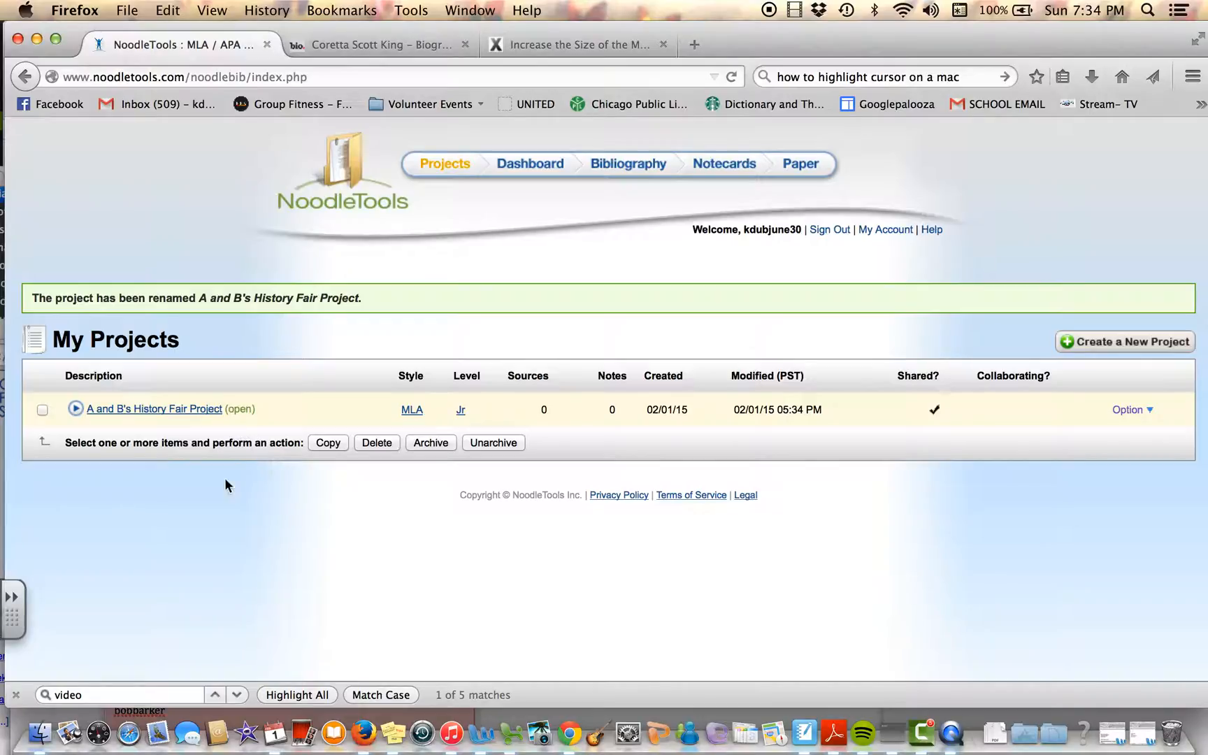
Step: Open A and B's History Fair Project and look through its dashboard sections
left_click(159, 406)
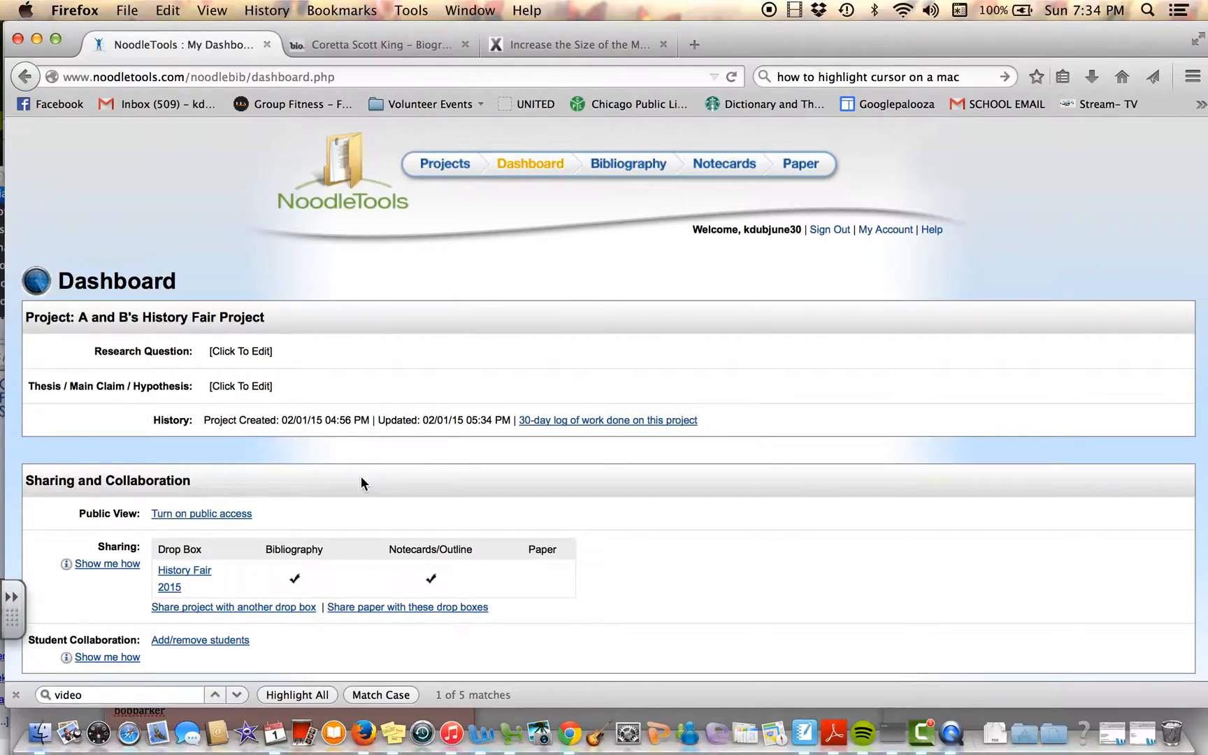
scroll(360, 482, "down", 1)
scroll(361, 482, "down", 1)
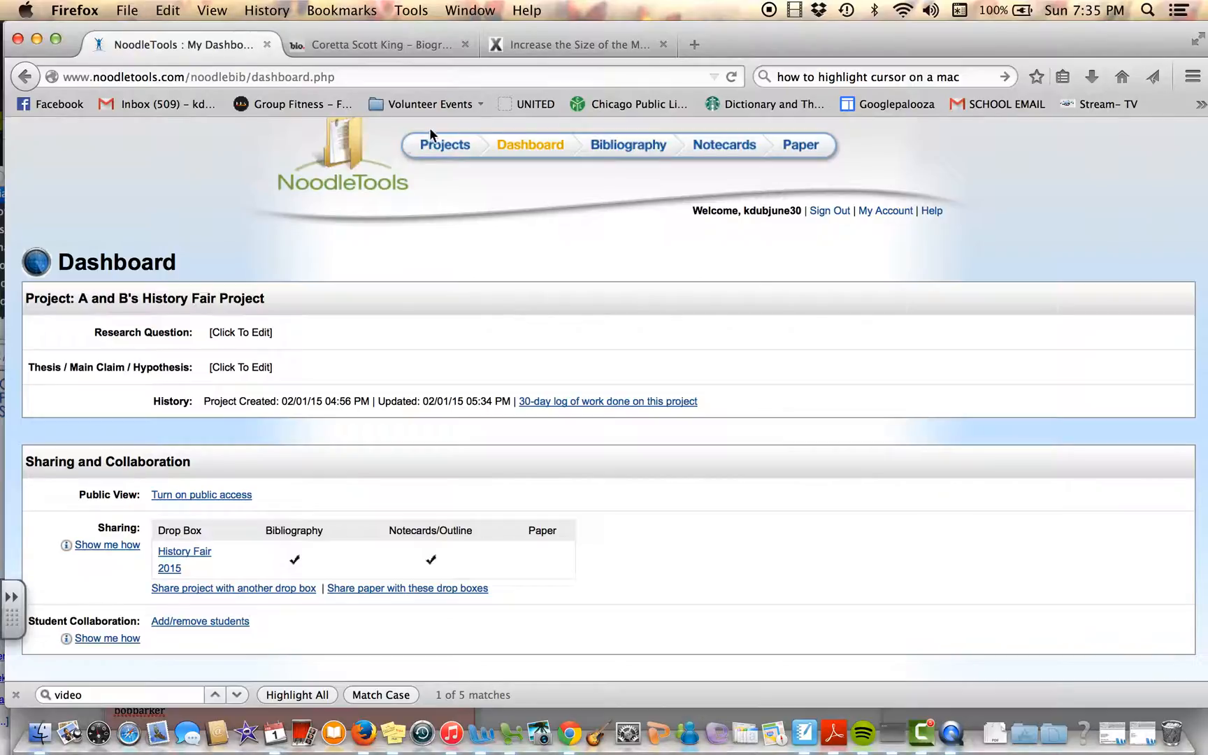
Step: Switch to the Coretta Scott King biography page and look it over from the citation section up to its title
left_click(365, 48)
scroll(450, 216, "up", 10)
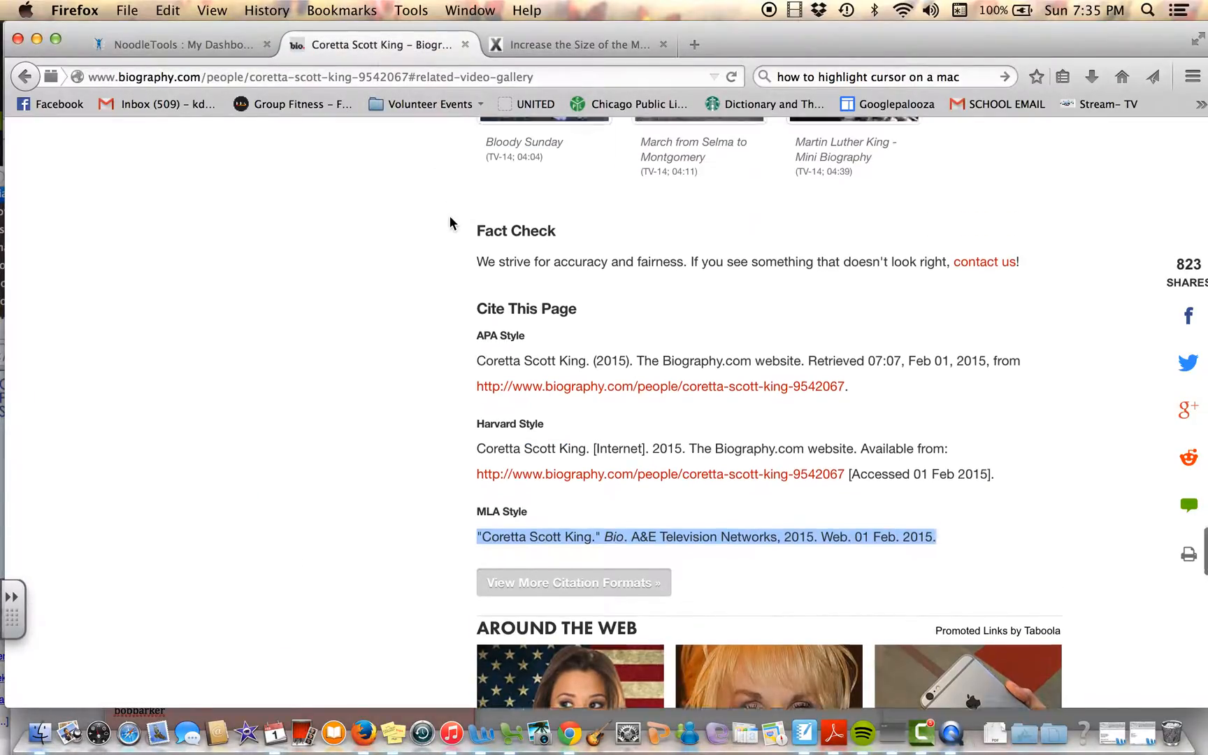
scroll(533, 391, "up", 15)
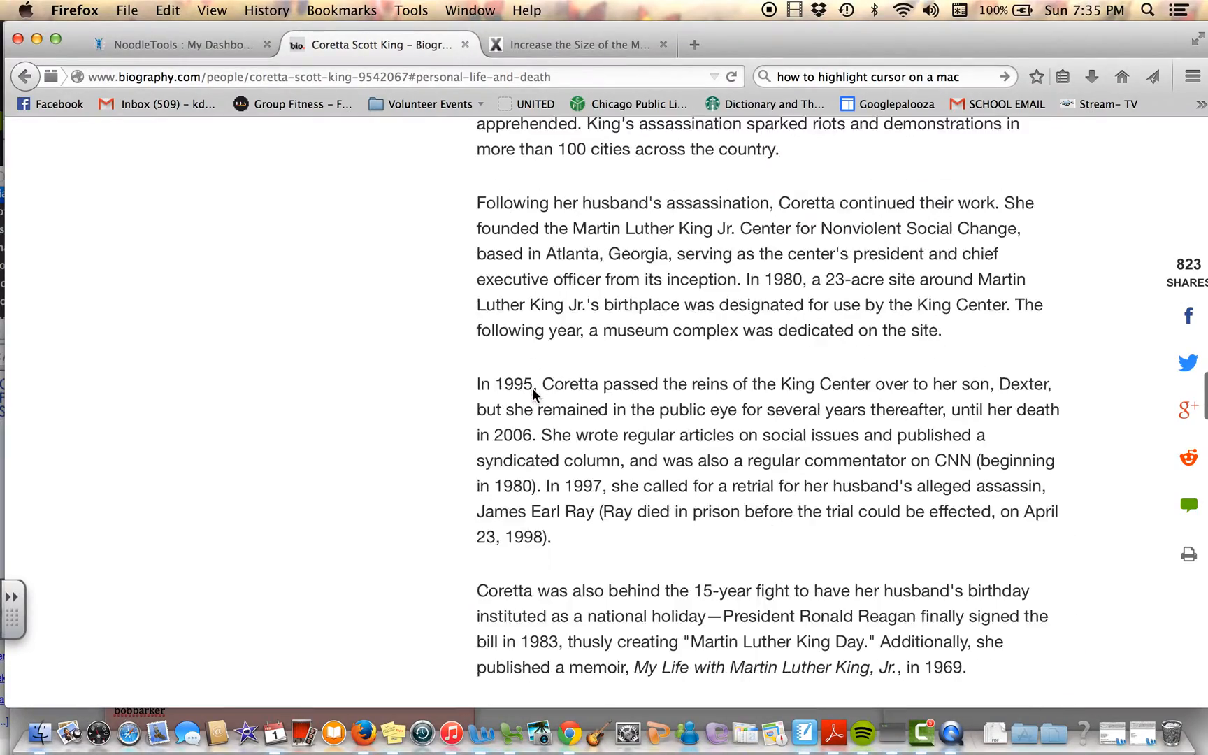
scroll(532, 381, "up", 15)
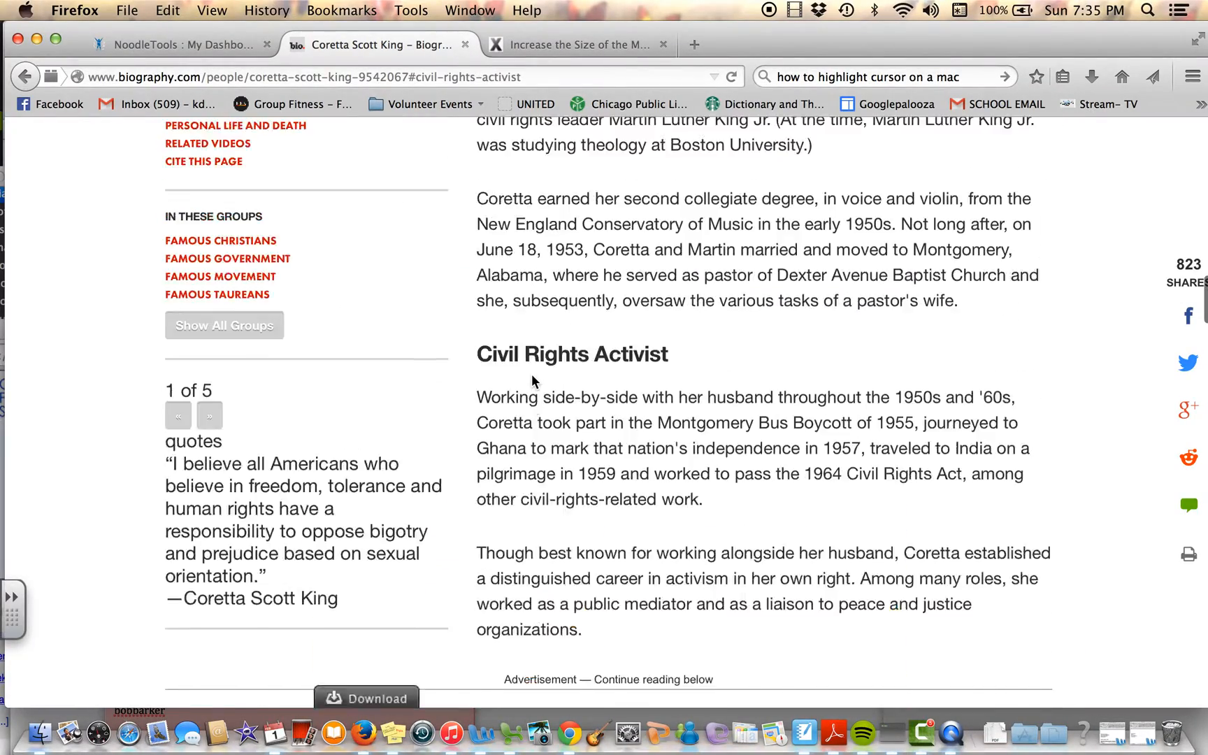
scroll(532, 381, "up", 15)
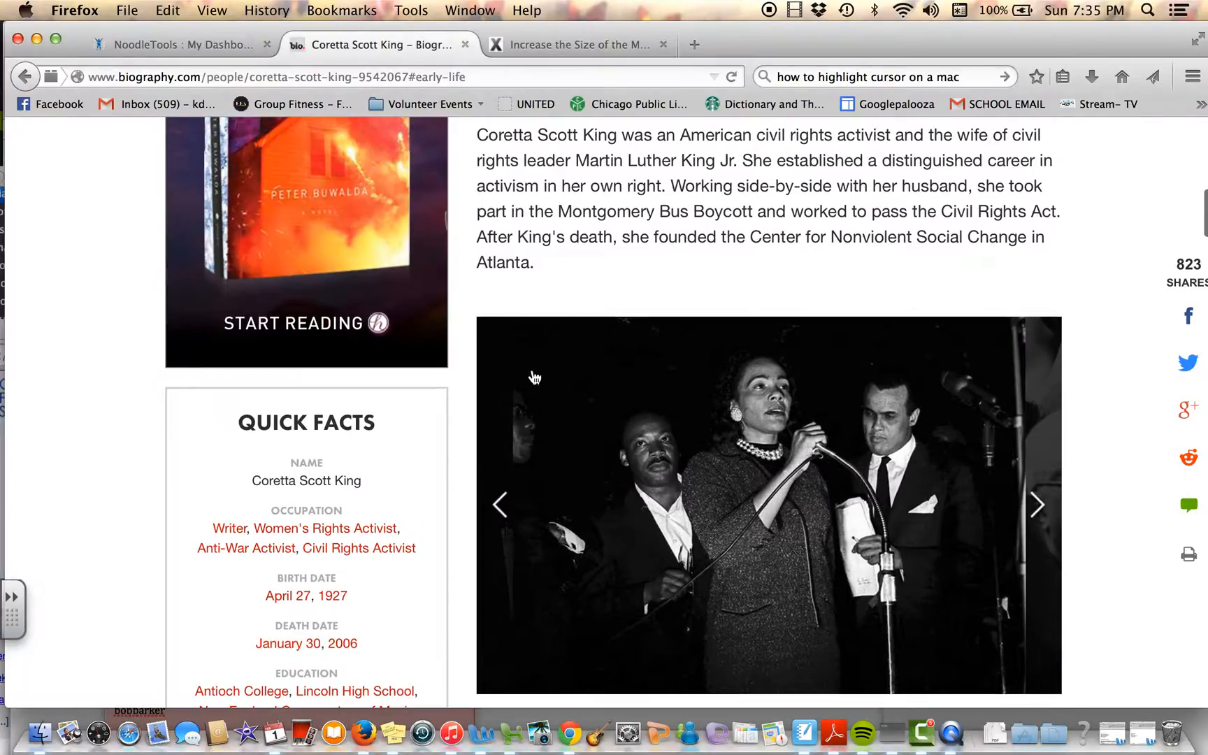
scroll(535, 339, "up", 10)
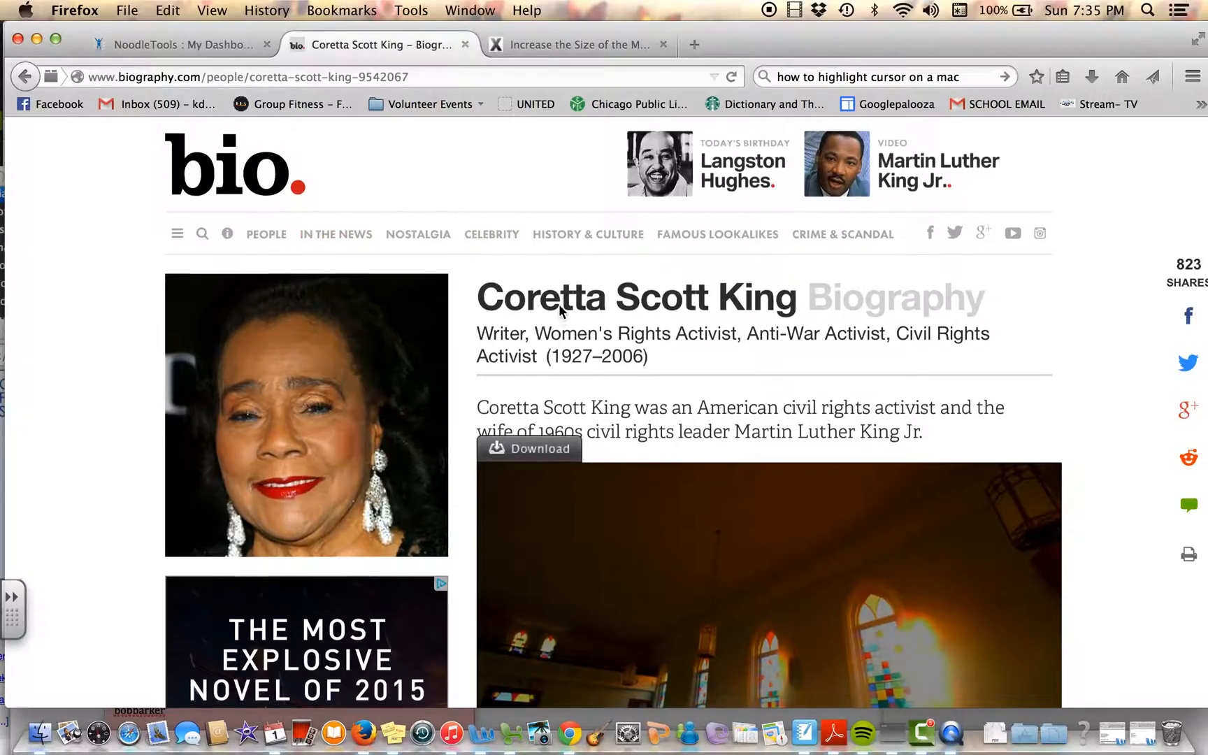
Step: Look over the biography's introductory video and synopsis, and browse forward through four photos in the gallery
scroll(561, 307, "down", 5)
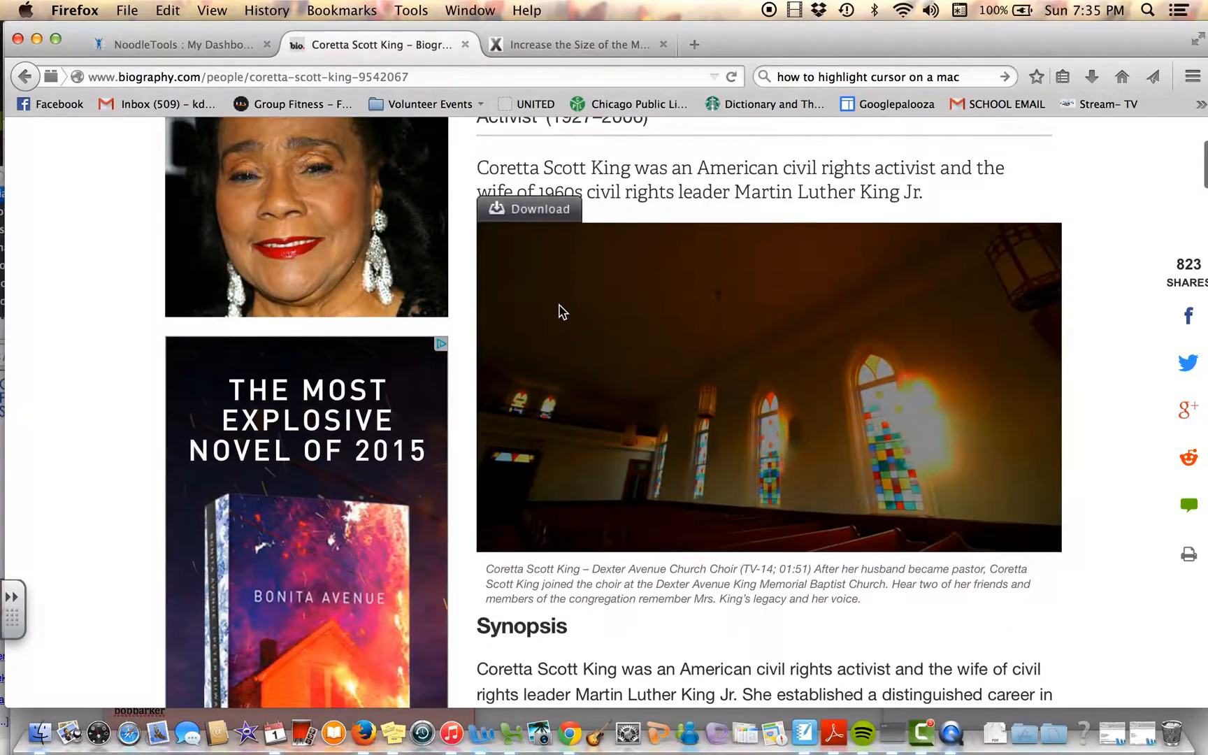
scroll(560, 310, "down", 3)
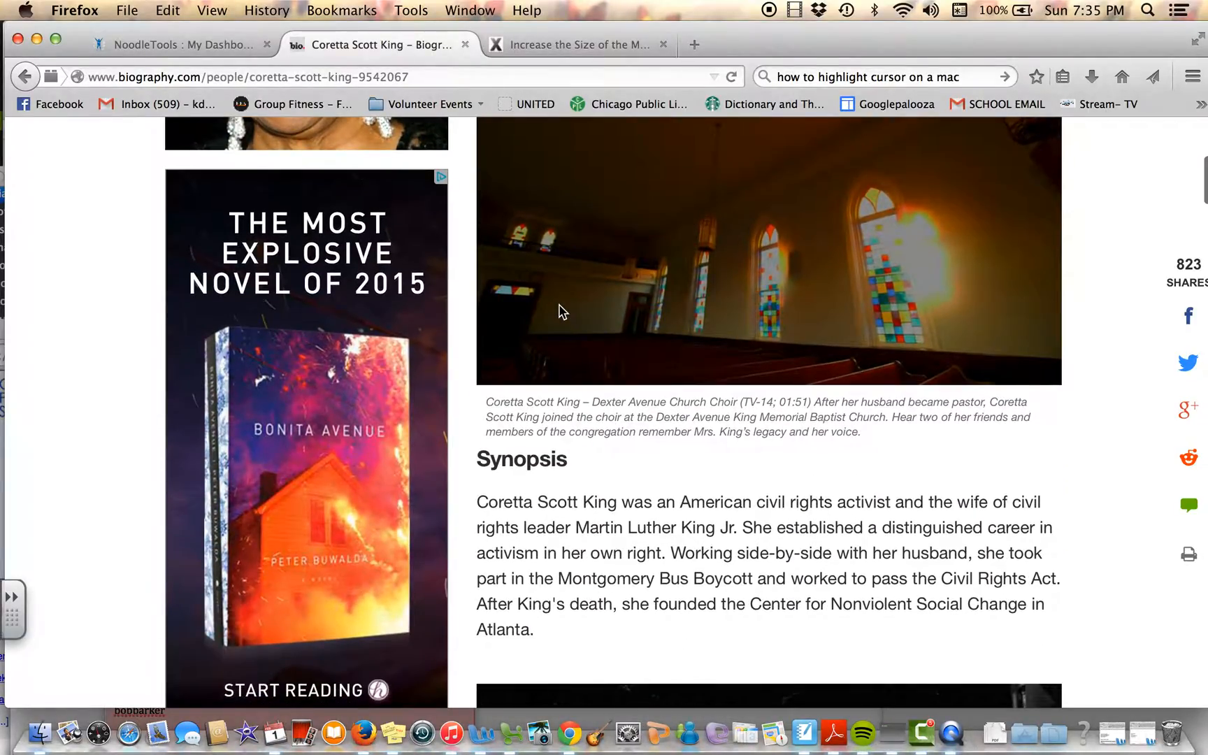
scroll(562, 311, "down", 5)
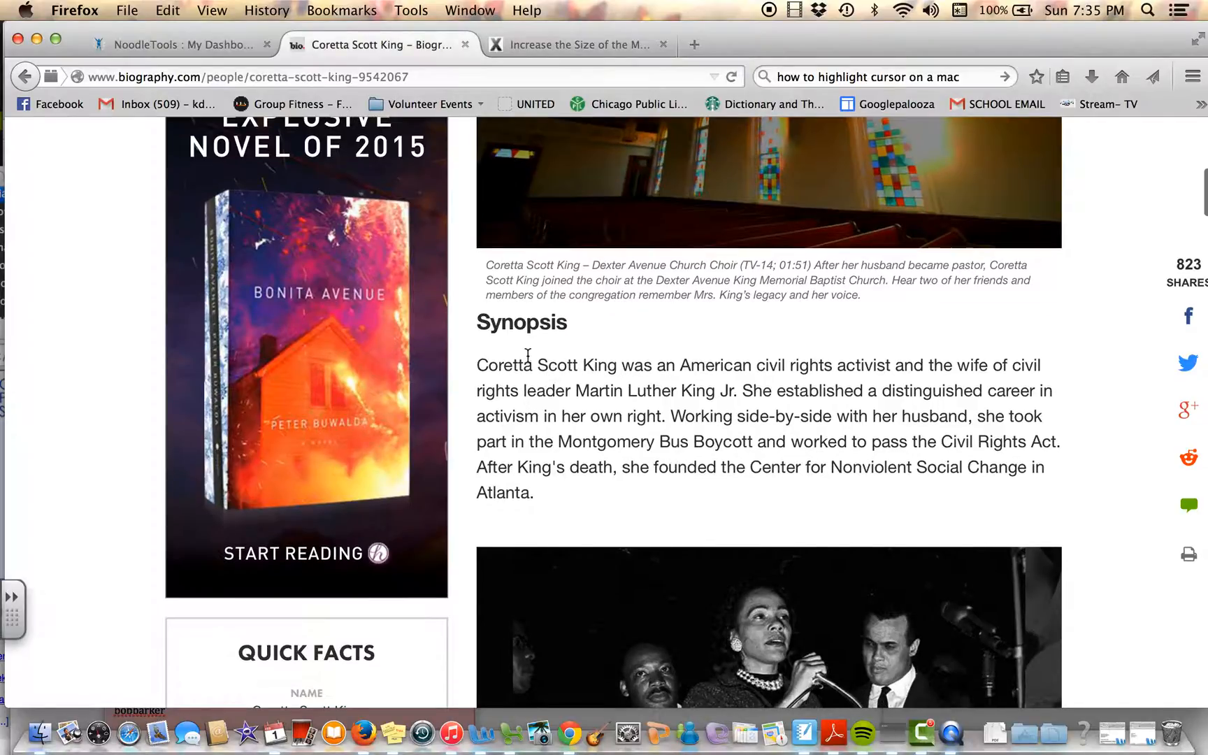
scroll(612, 412, "down", 10)
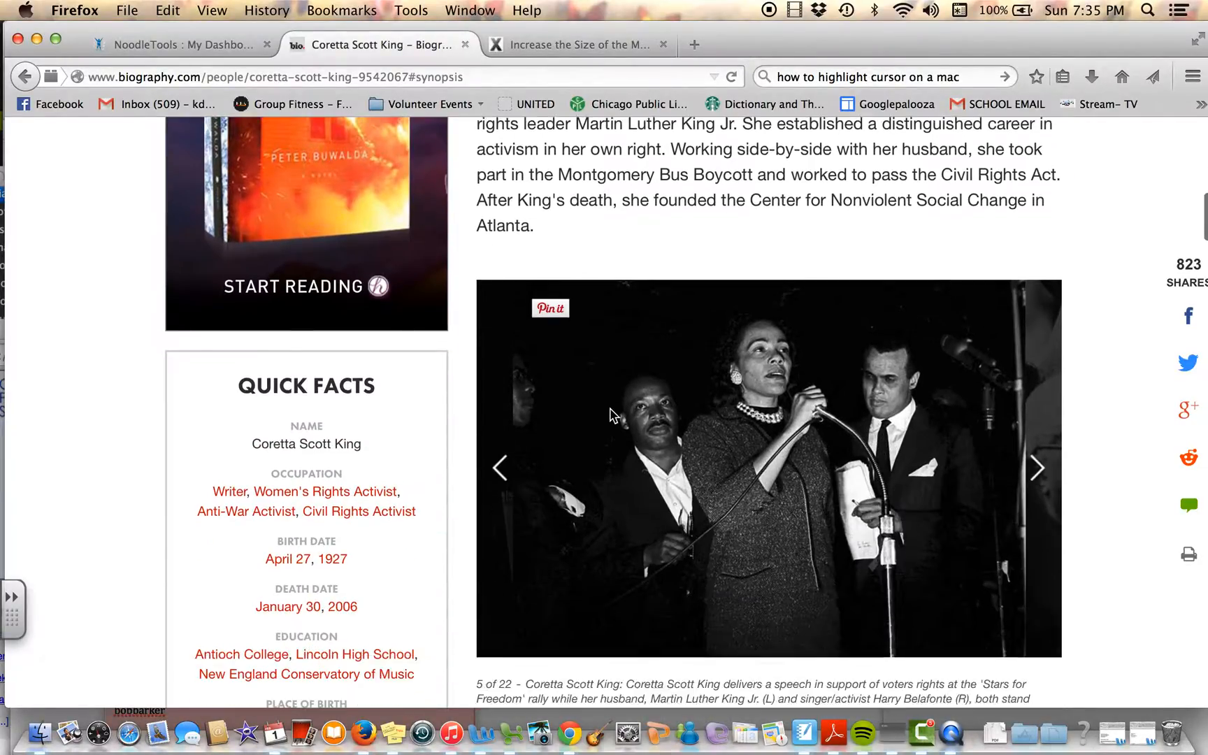
left_click(1035, 452)
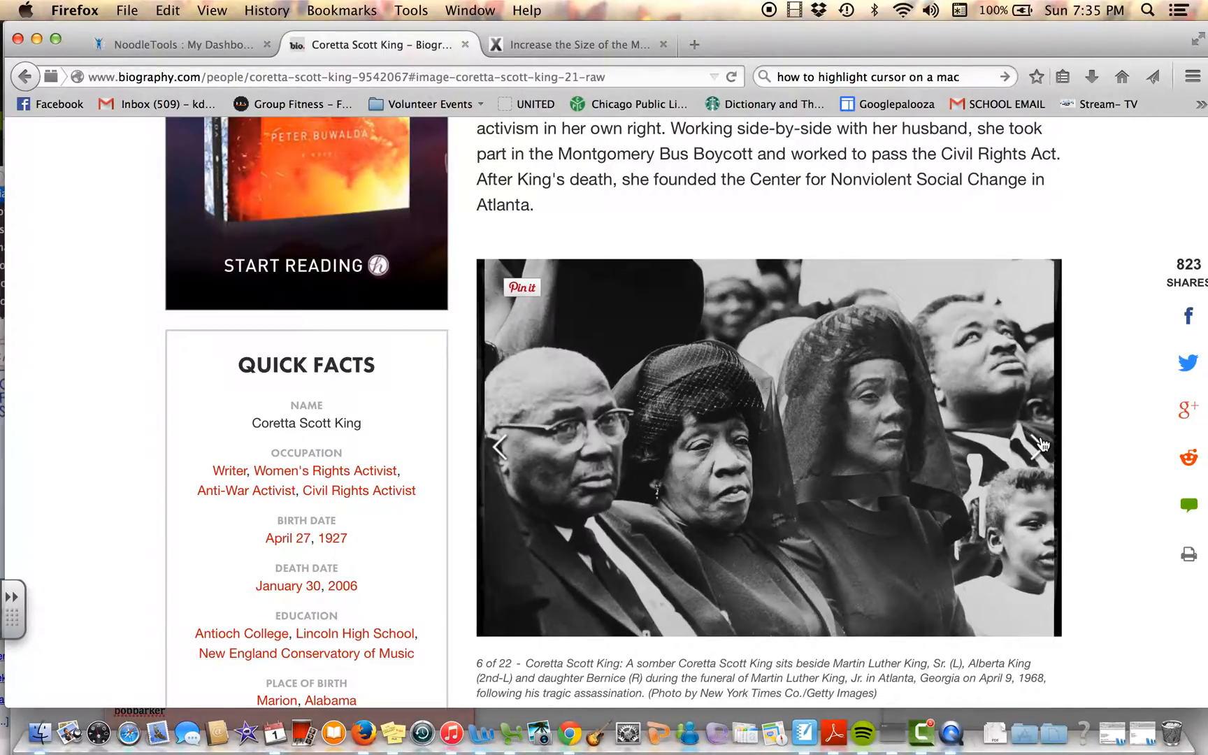
left_click(1037, 445)
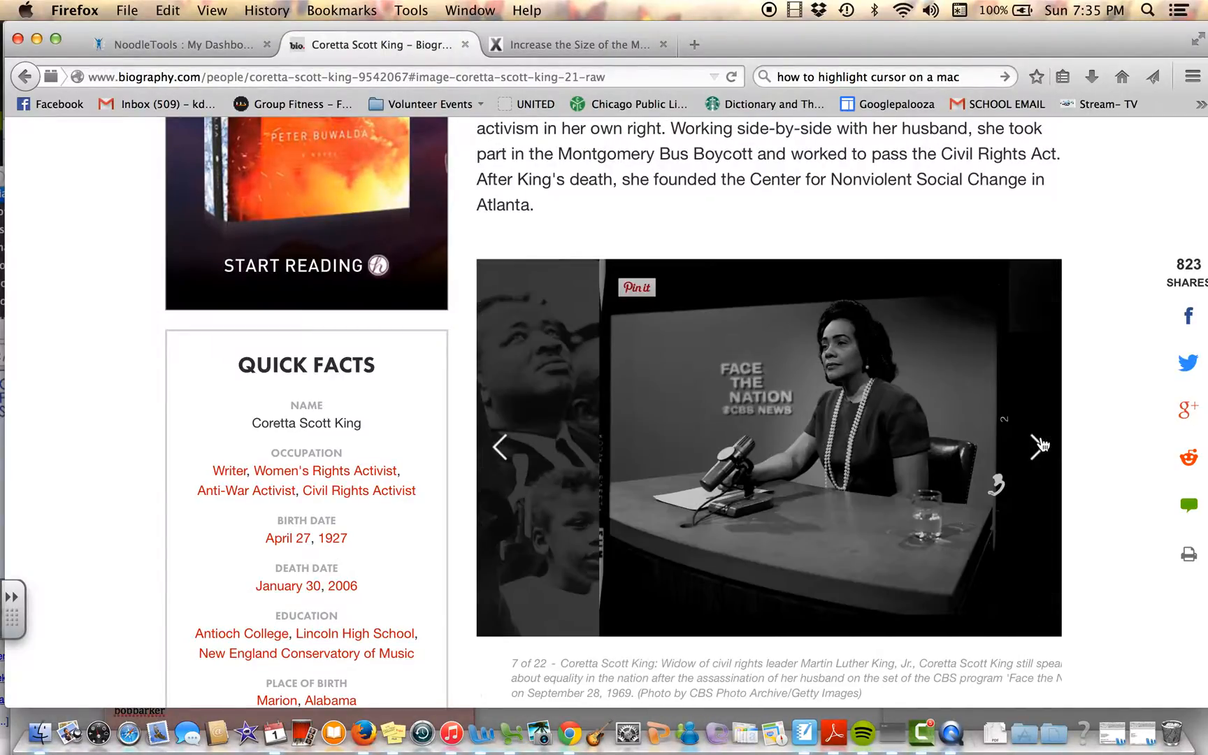
left_click(1039, 445)
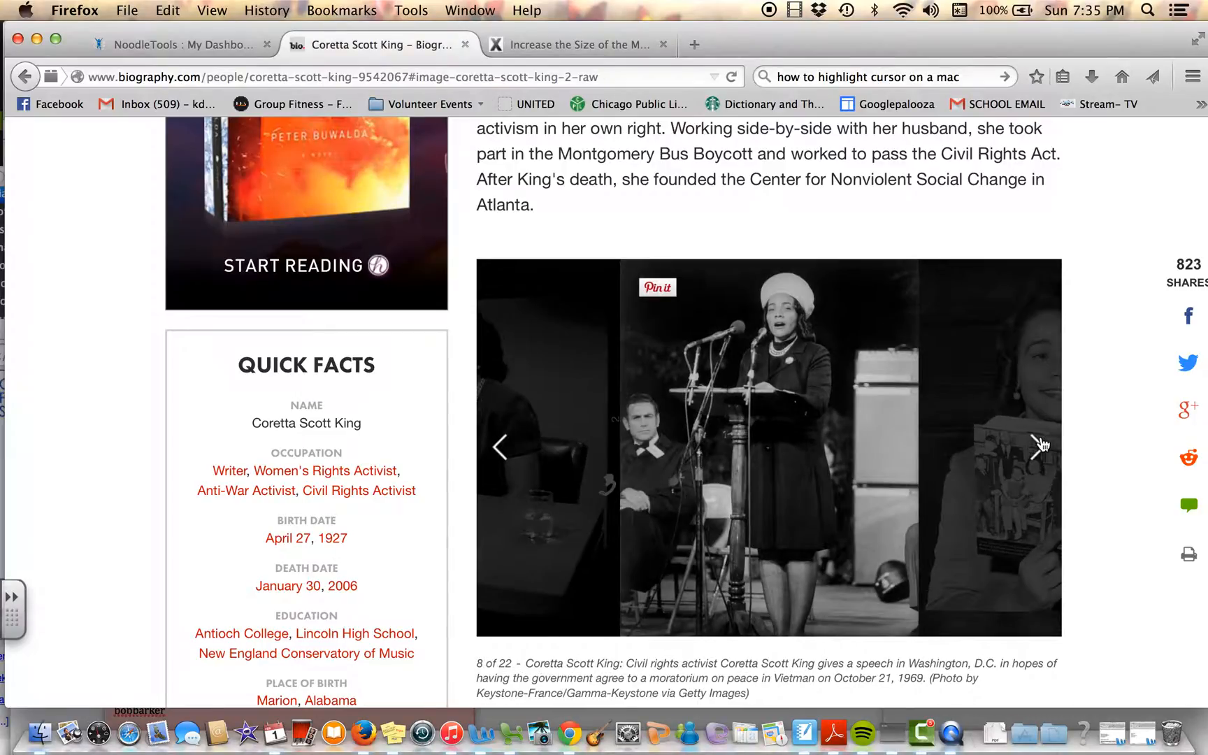
left_click(1039, 445)
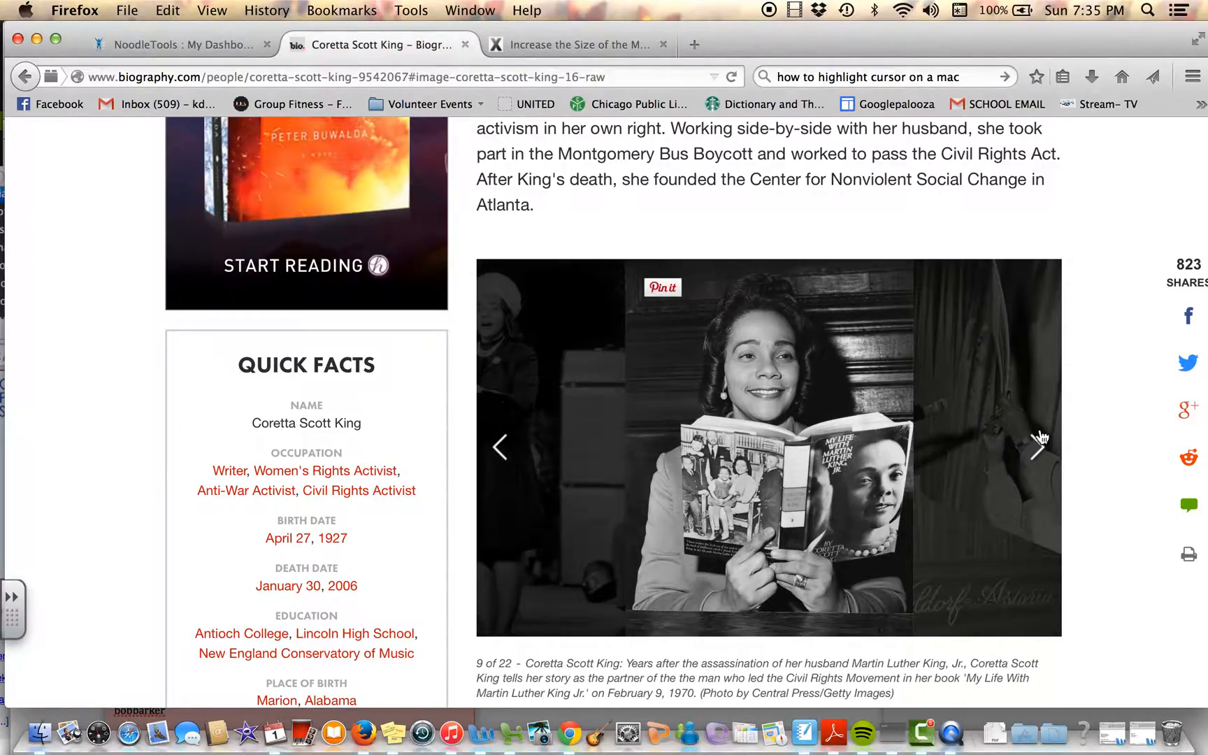
Step: Look through the biography article from the introductory video through Early Life and the following sections to Related Videos
scroll(1039, 437, "up", 5)
scroll(1040, 435, "up", 4)
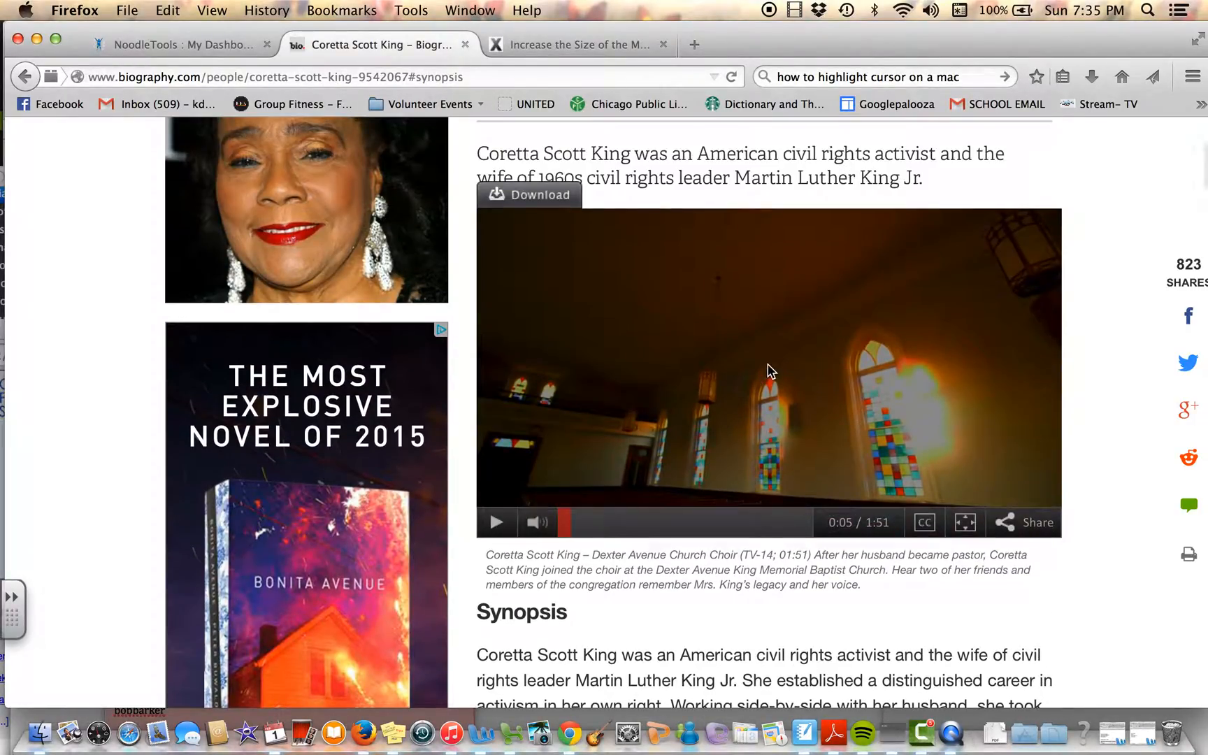
scroll(769, 367, "down", 10)
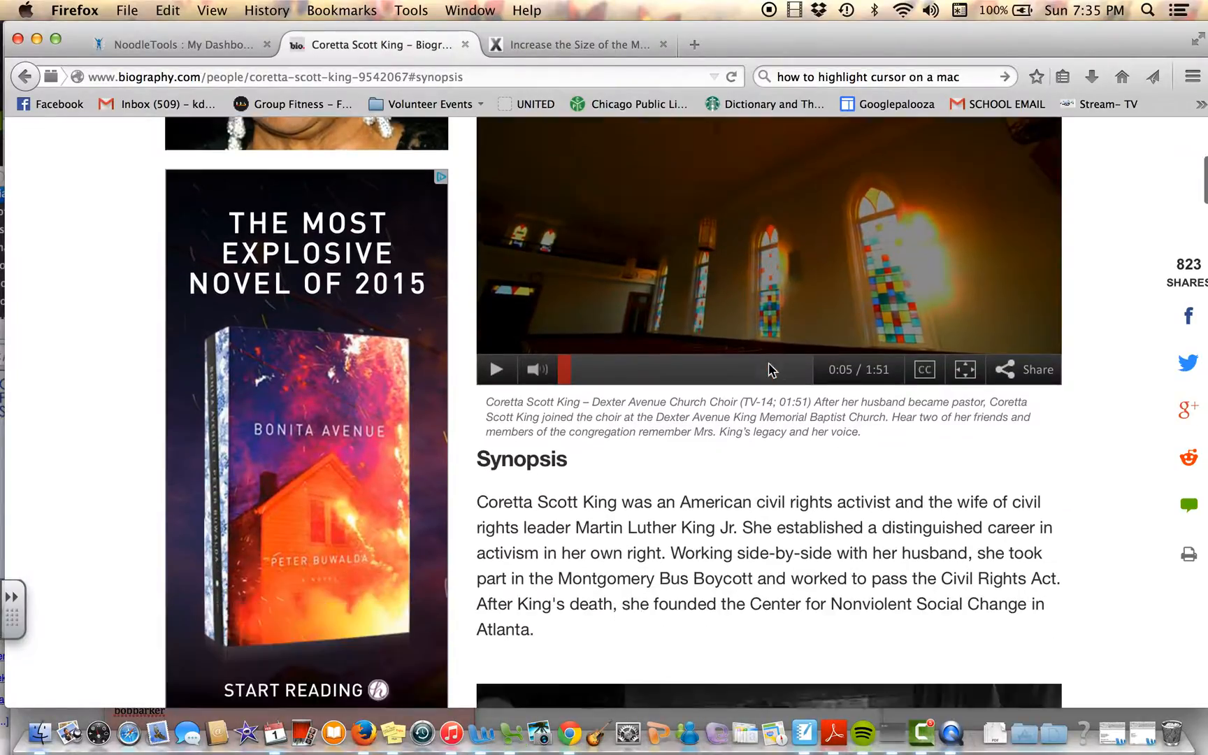
scroll(769, 367, "down", 6)
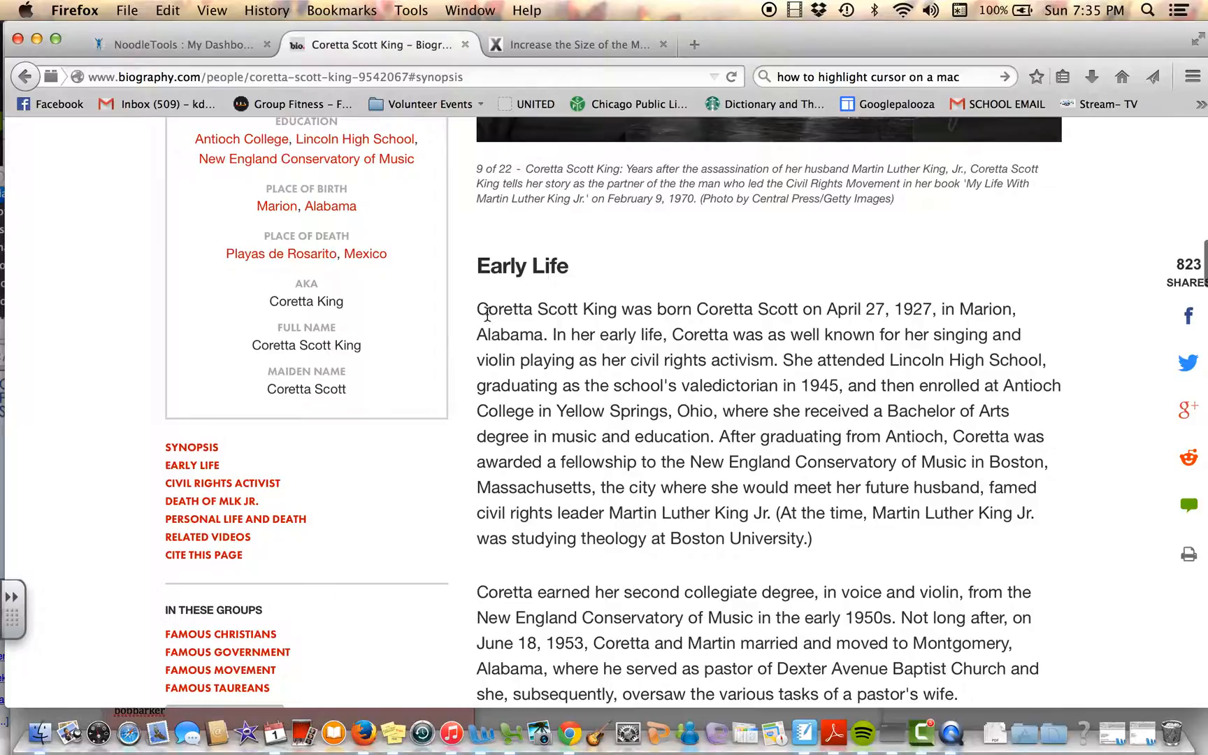
scroll(648, 395, "down", 7)
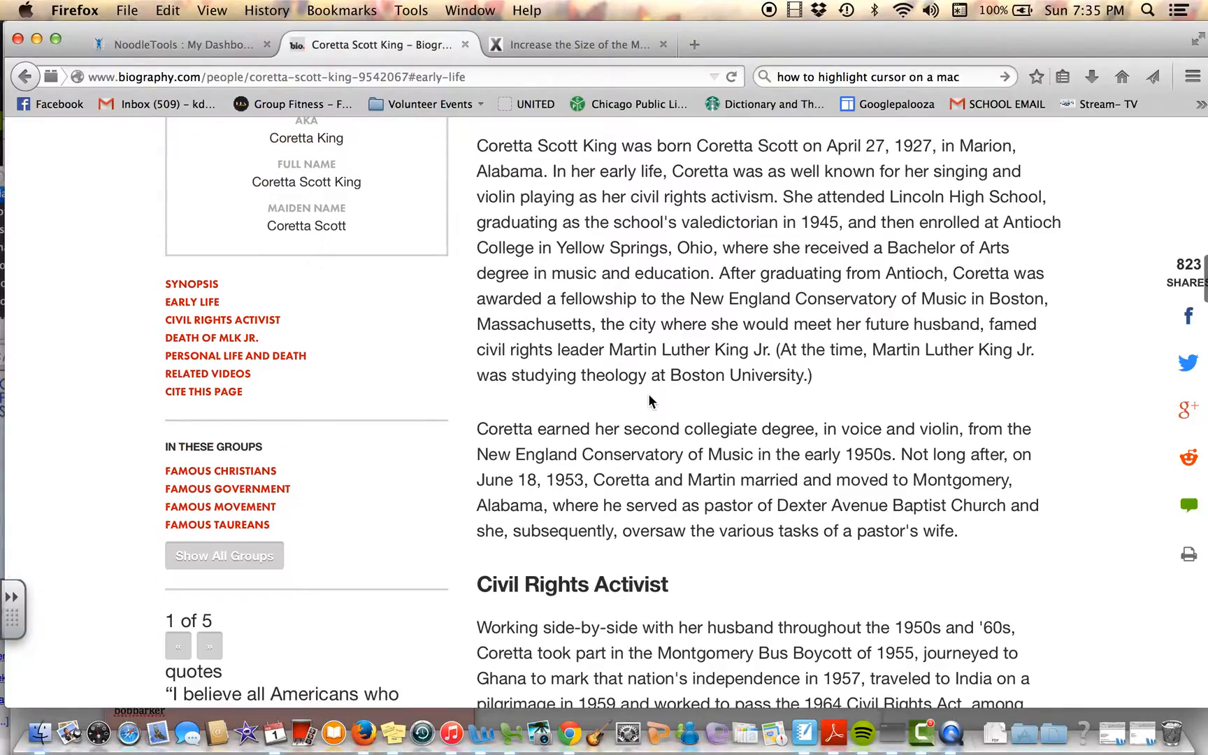
scroll(648, 400, "down", 6)
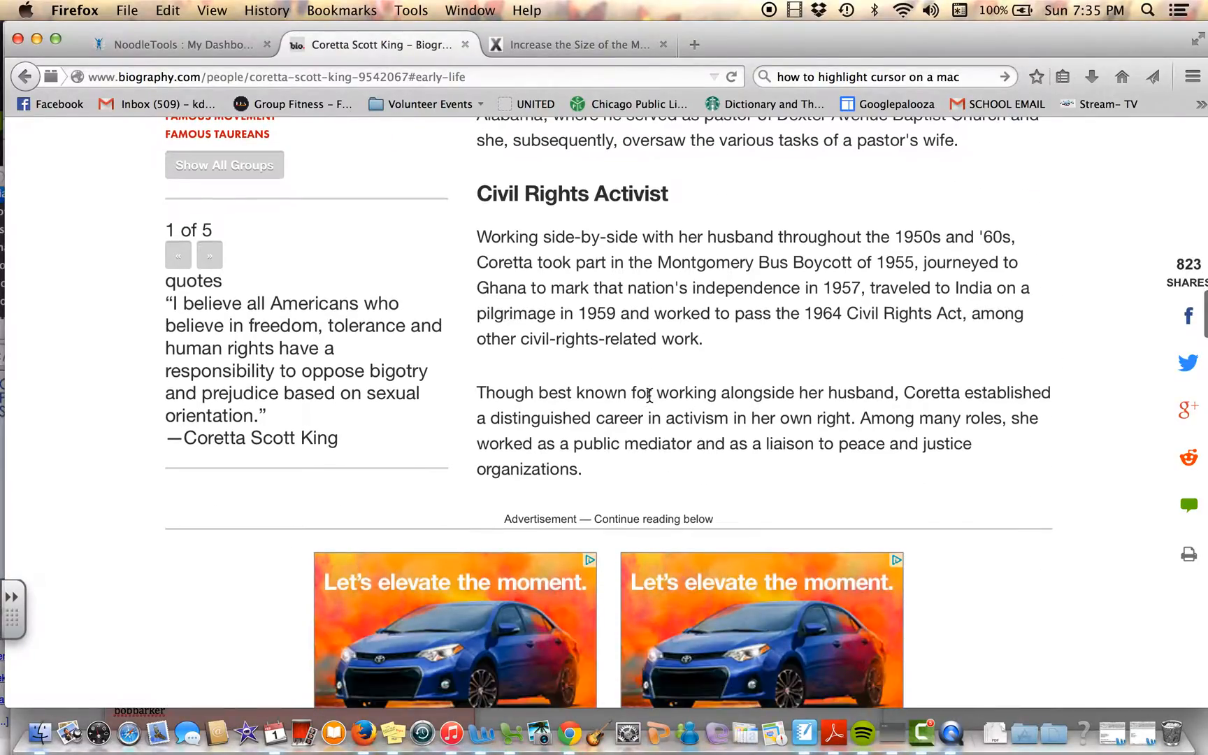
scroll(650, 406, "down", 5)
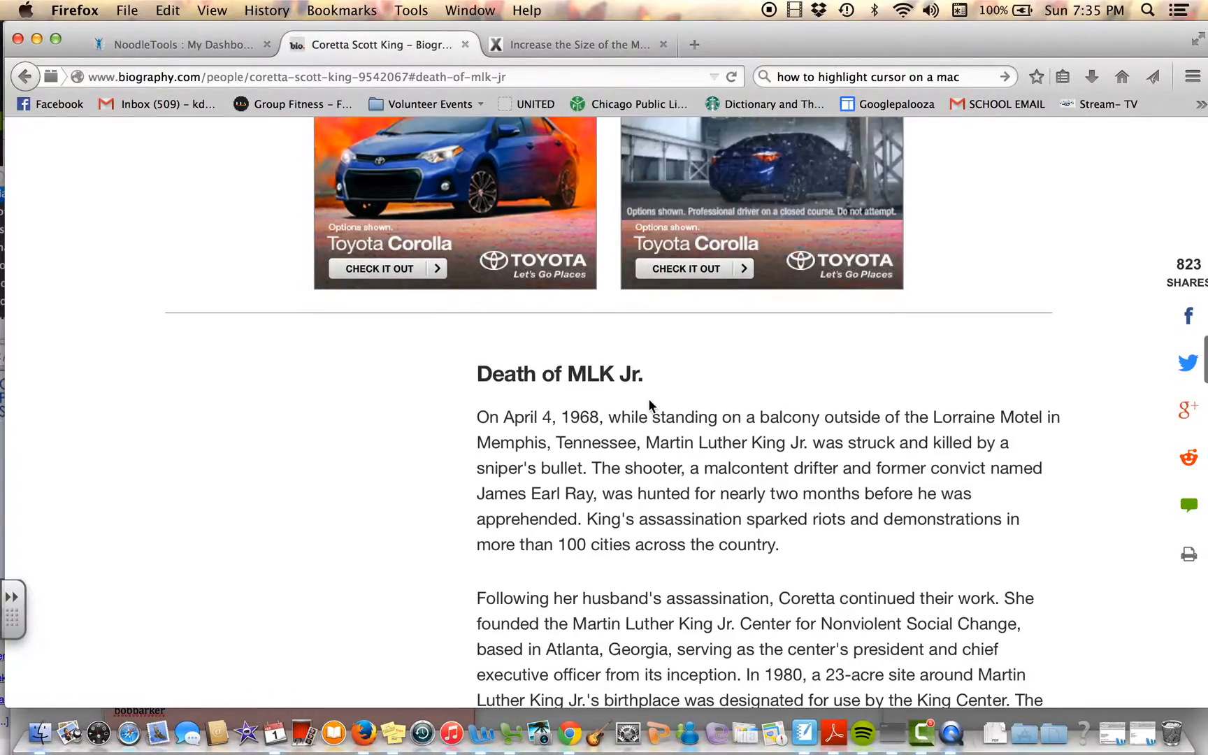
scroll(595, 379, "down", 14)
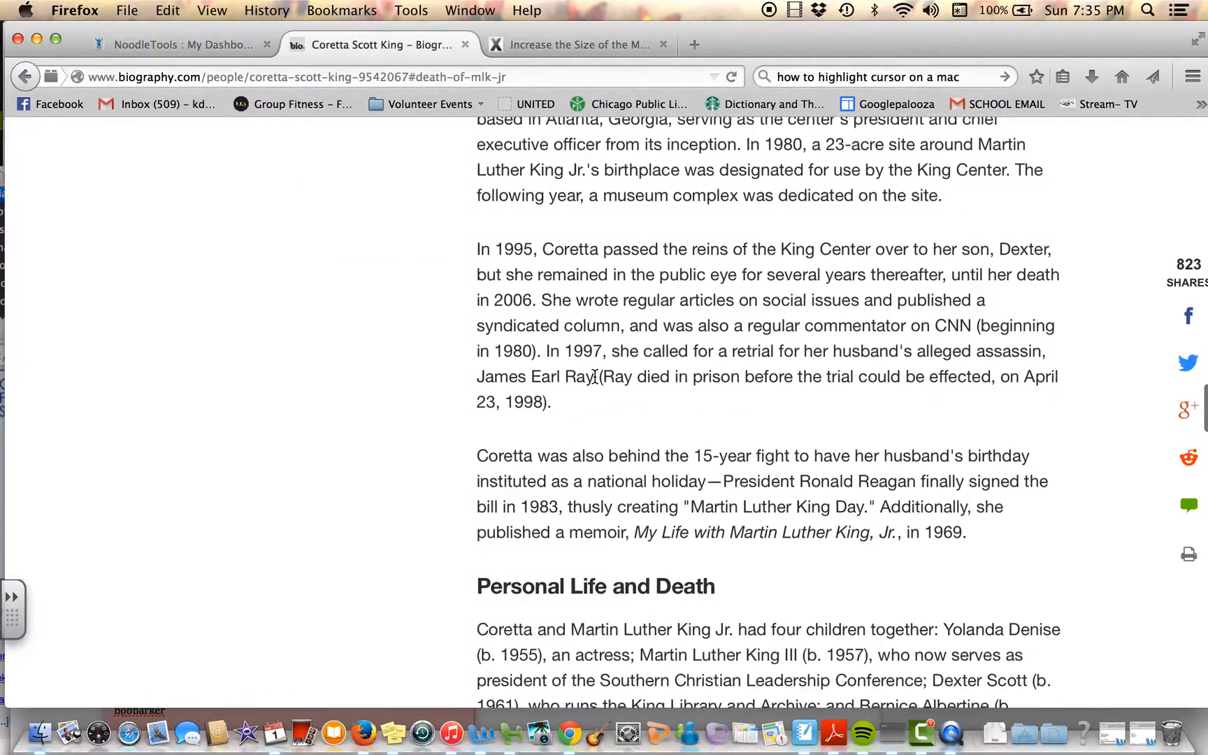
scroll(594, 378, "down", 6)
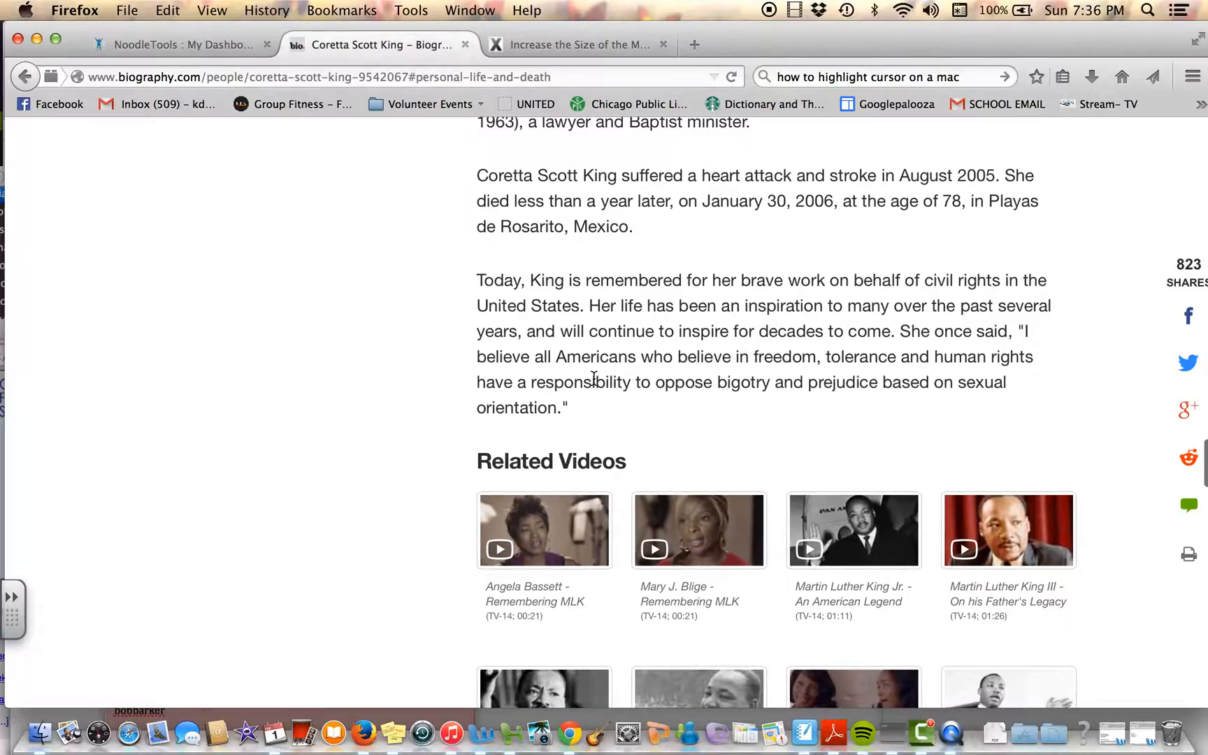
Step: Return to the Early Life section of the biography and view its two paragraphs
scroll(593, 378, "up", 2)
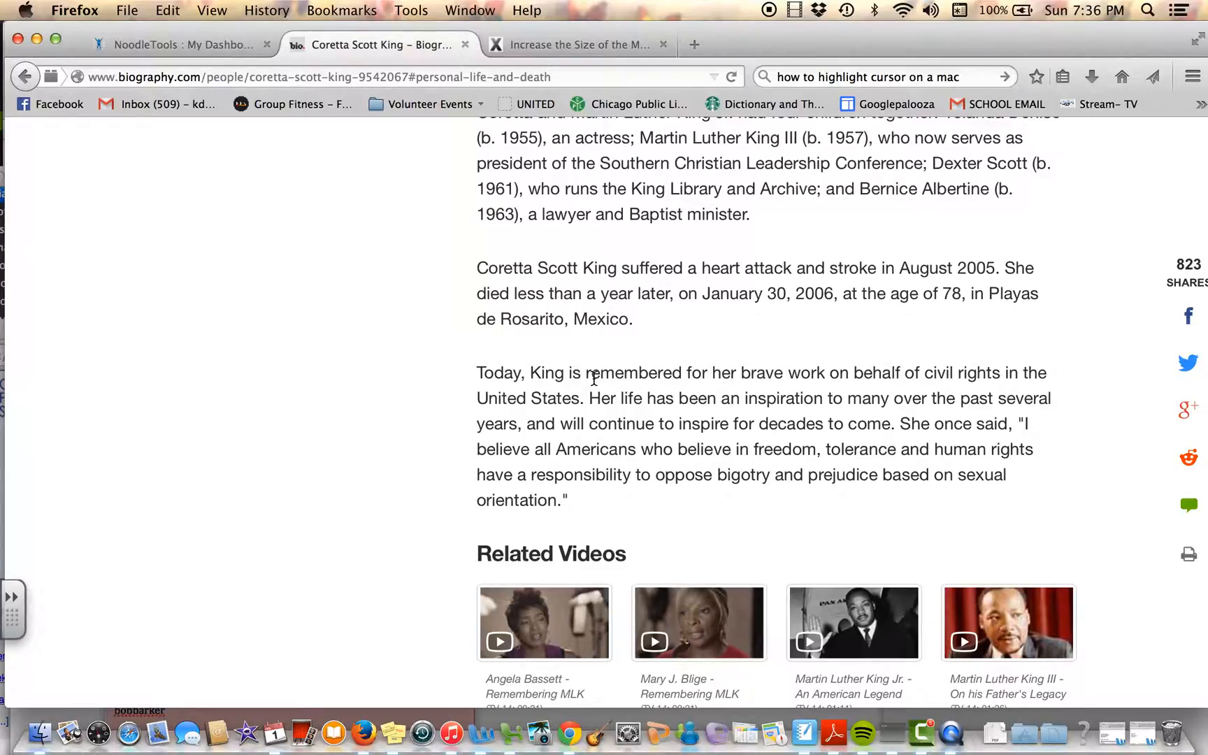
scroll(594, 378, "up", 10)
scroll(594, 359, "up", 15)
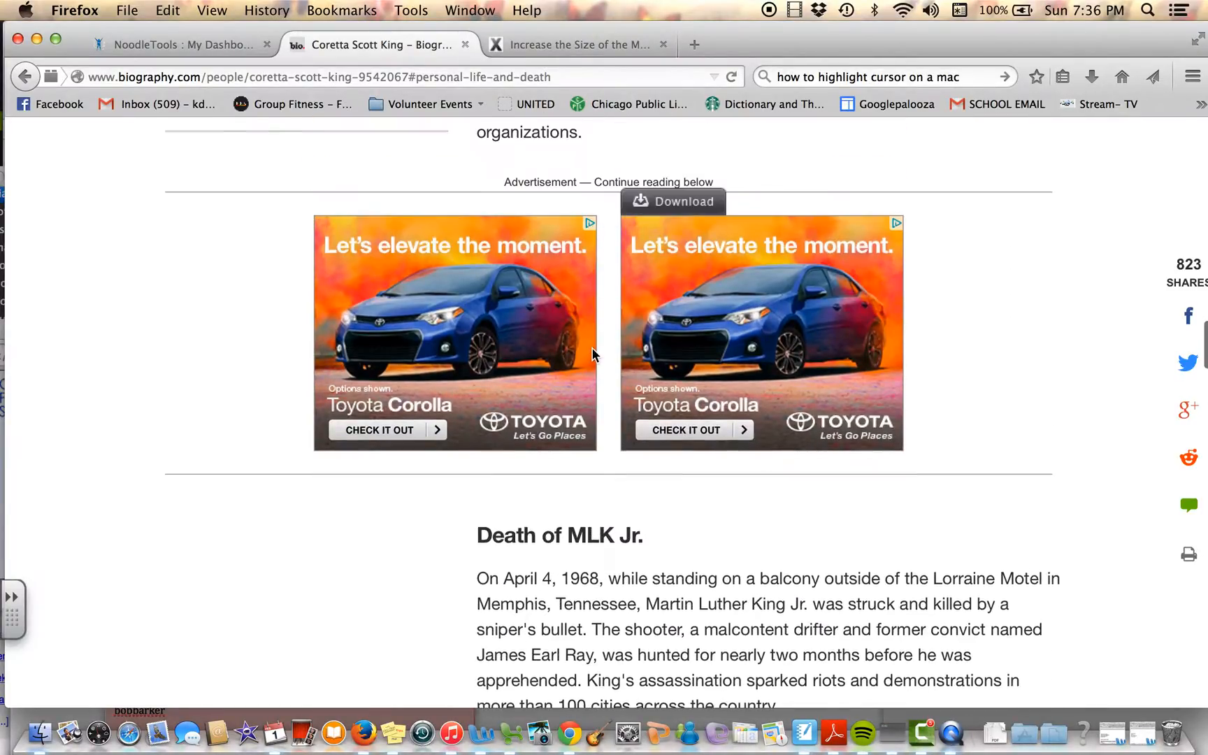
scroll(592, 355, "up", 15)
scroll(593, 339, "up", 4)
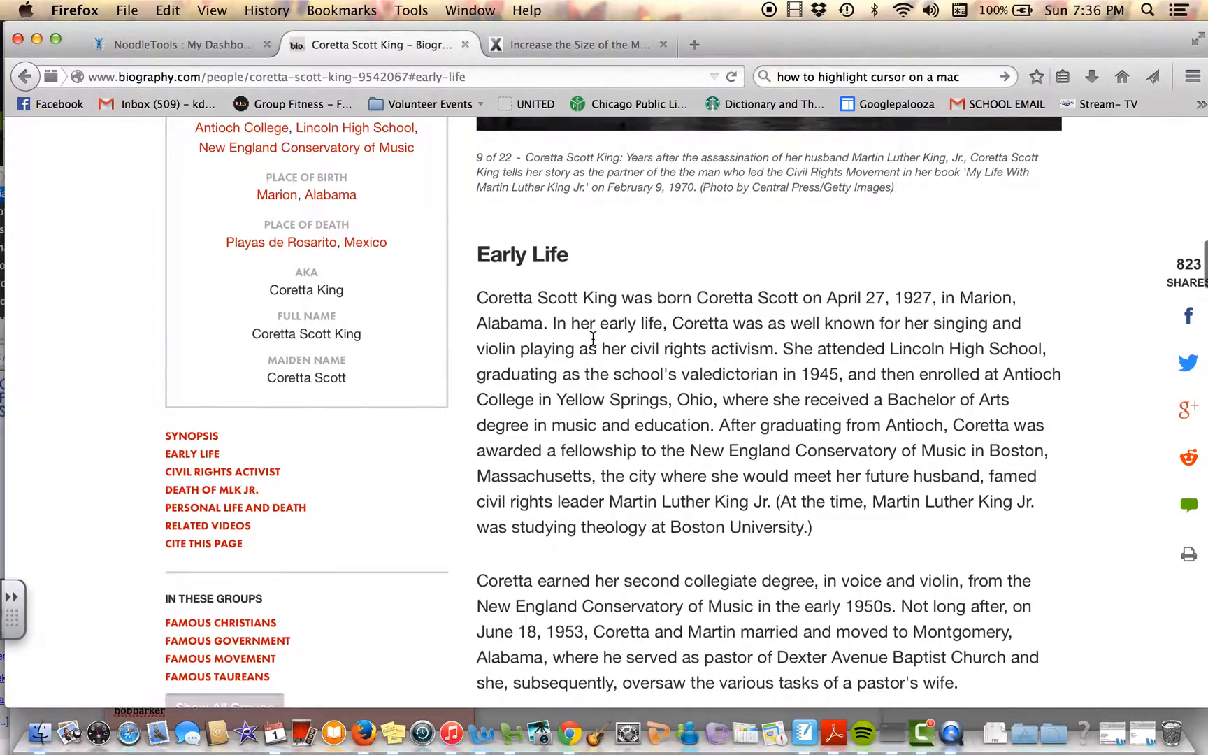
scroll(593, 338, "down", 2)
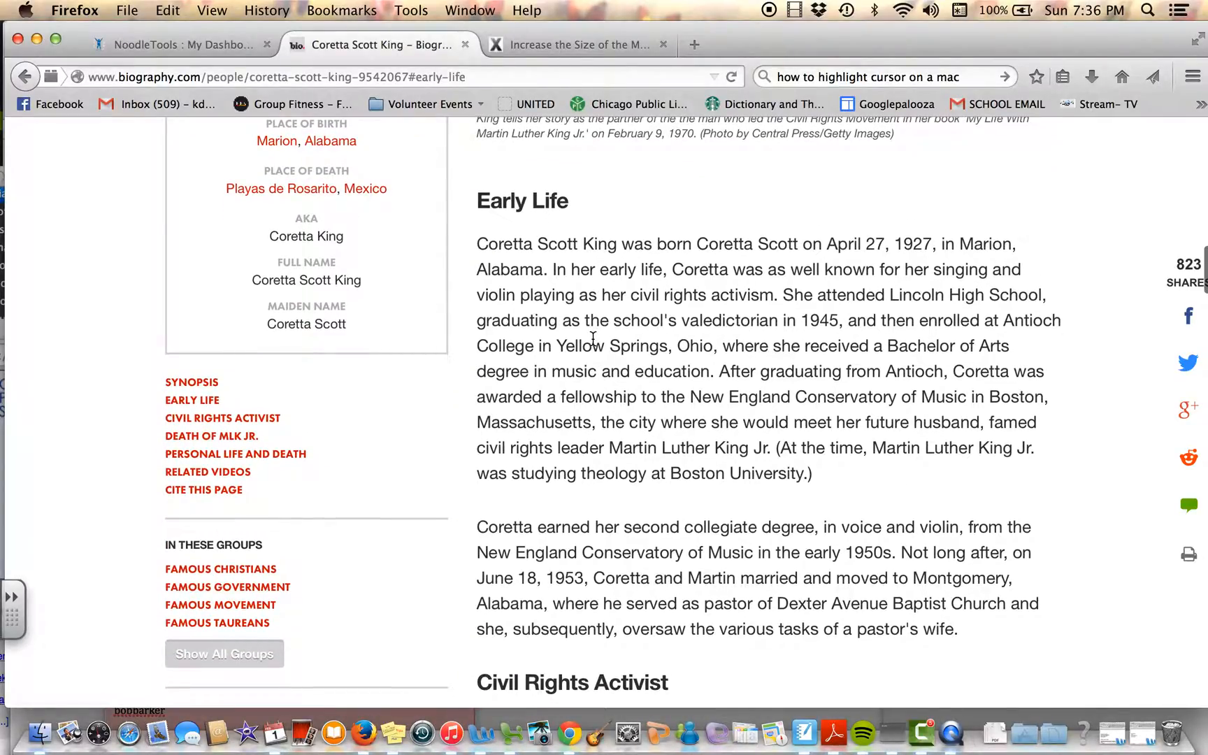
Step: Create a new notecard in the NoodleTools History Fair project and title it "Early Life"
left_click(198, 45)
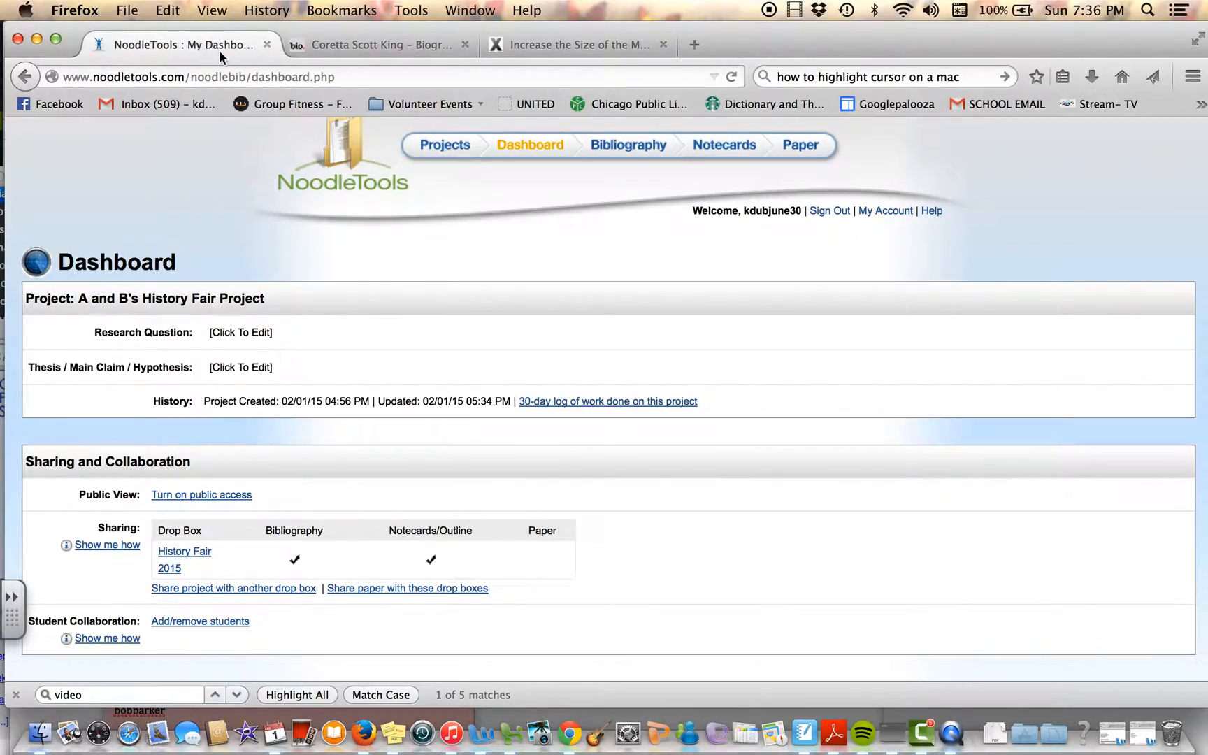
left_click(723, 142)
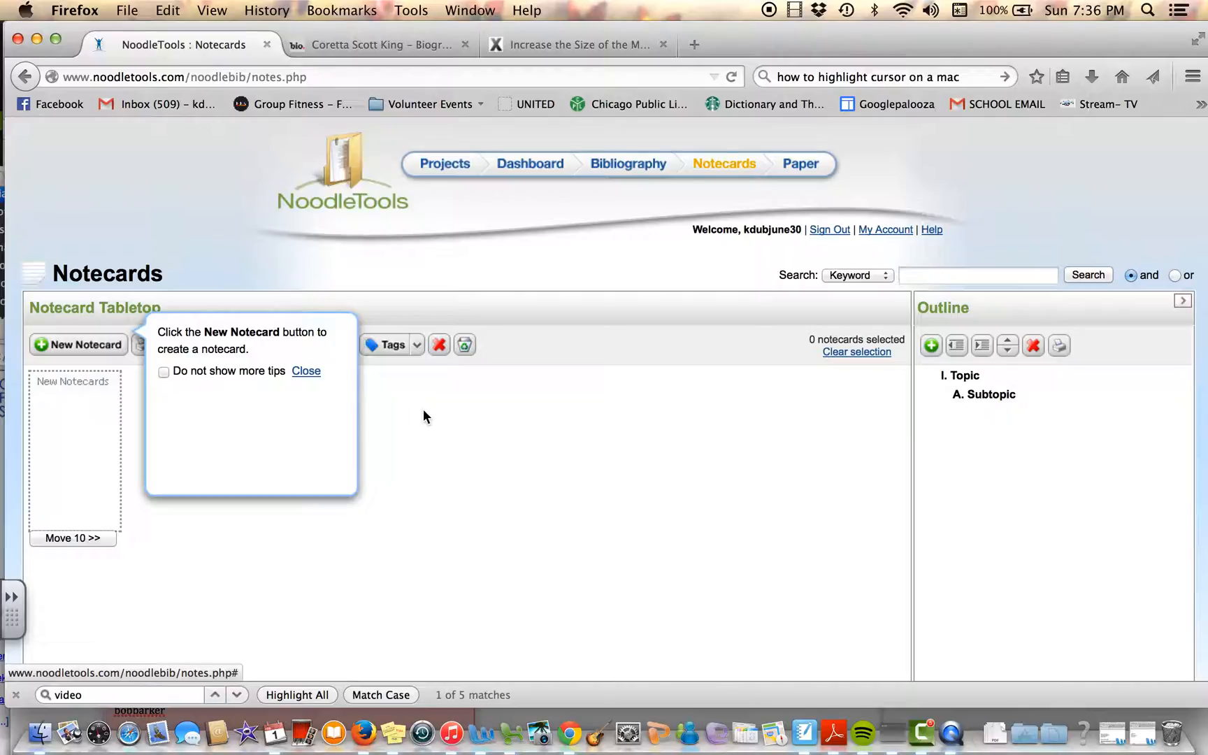
left_click(65, 348)
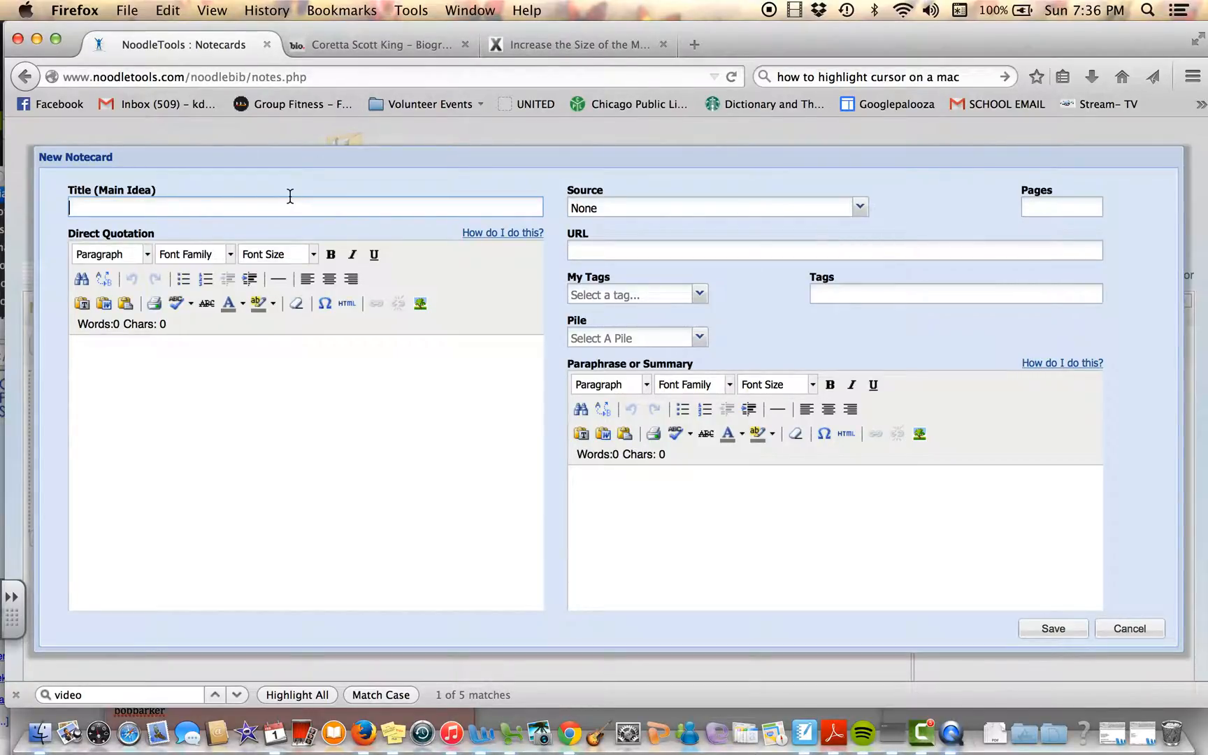
type("Early Life")
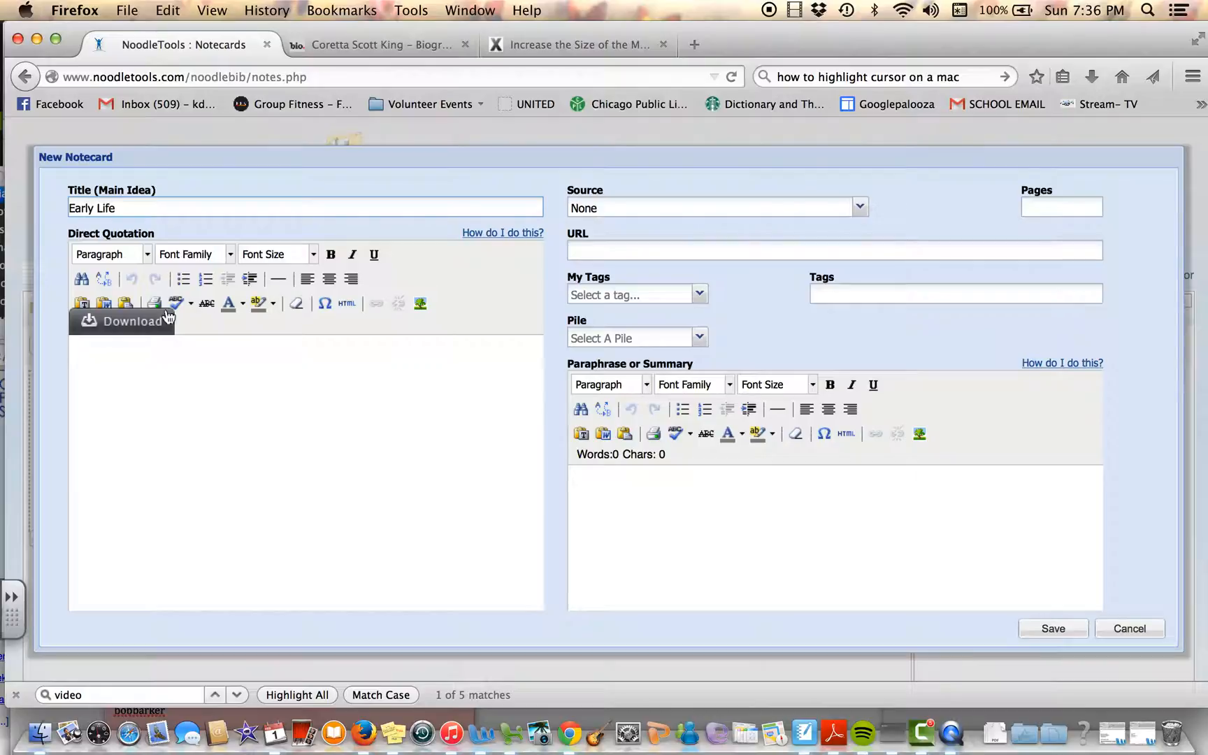
Step: Copy both Early Life paragraphs from the Coretta Scott King biography page into the notecard's Direct Quotation field
left_click(368, 48)
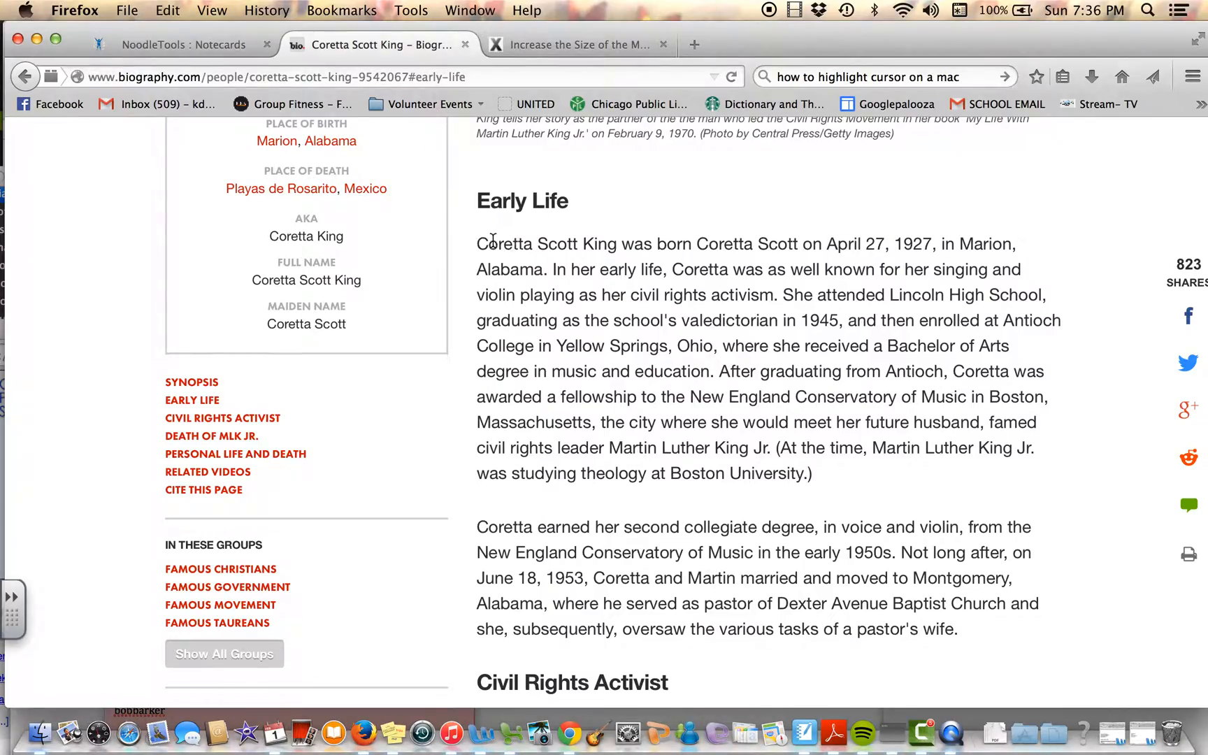
left_click_drag(477, 243, 968, 641)
key("super+c")
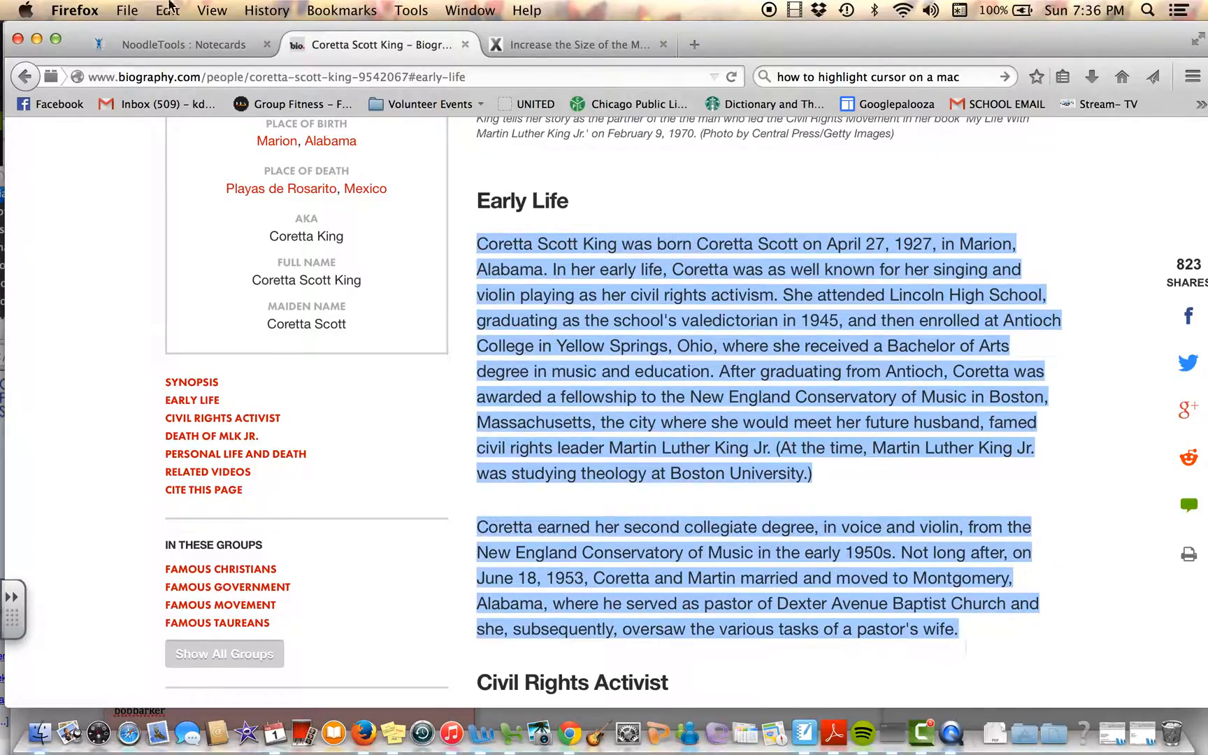
left_click(145, 45)
left_click(196, 433)
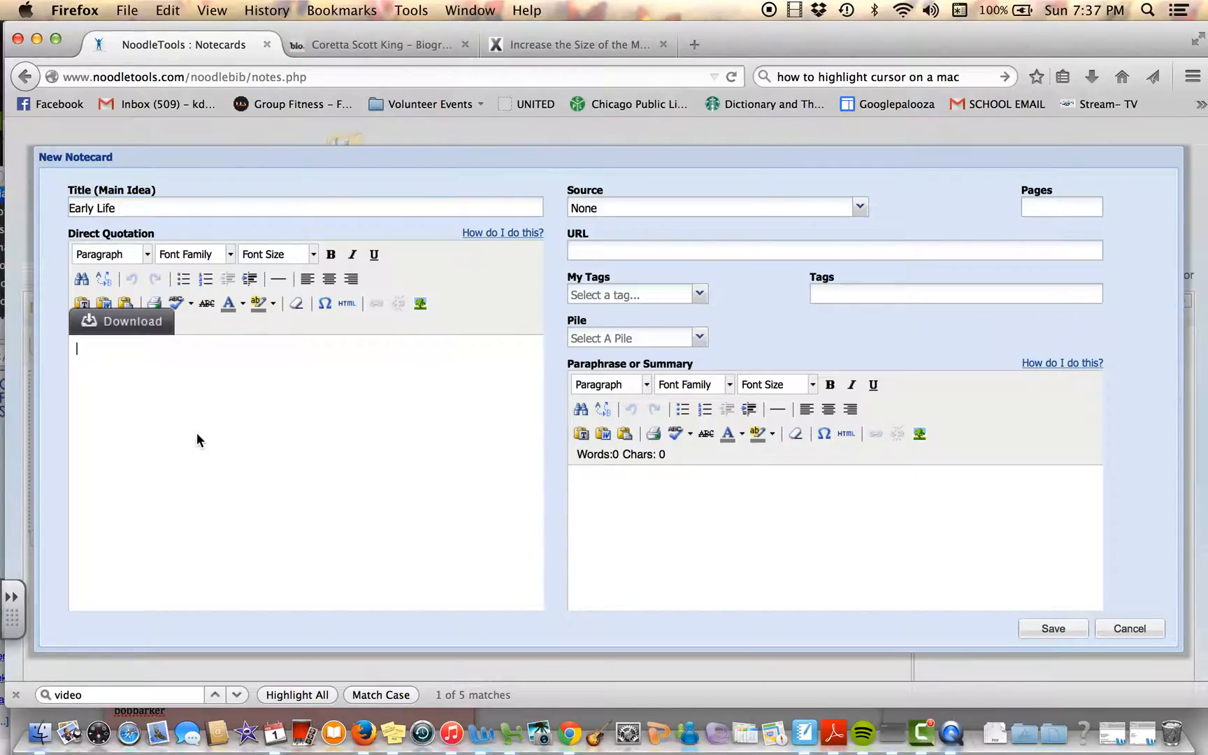
key("super+v")
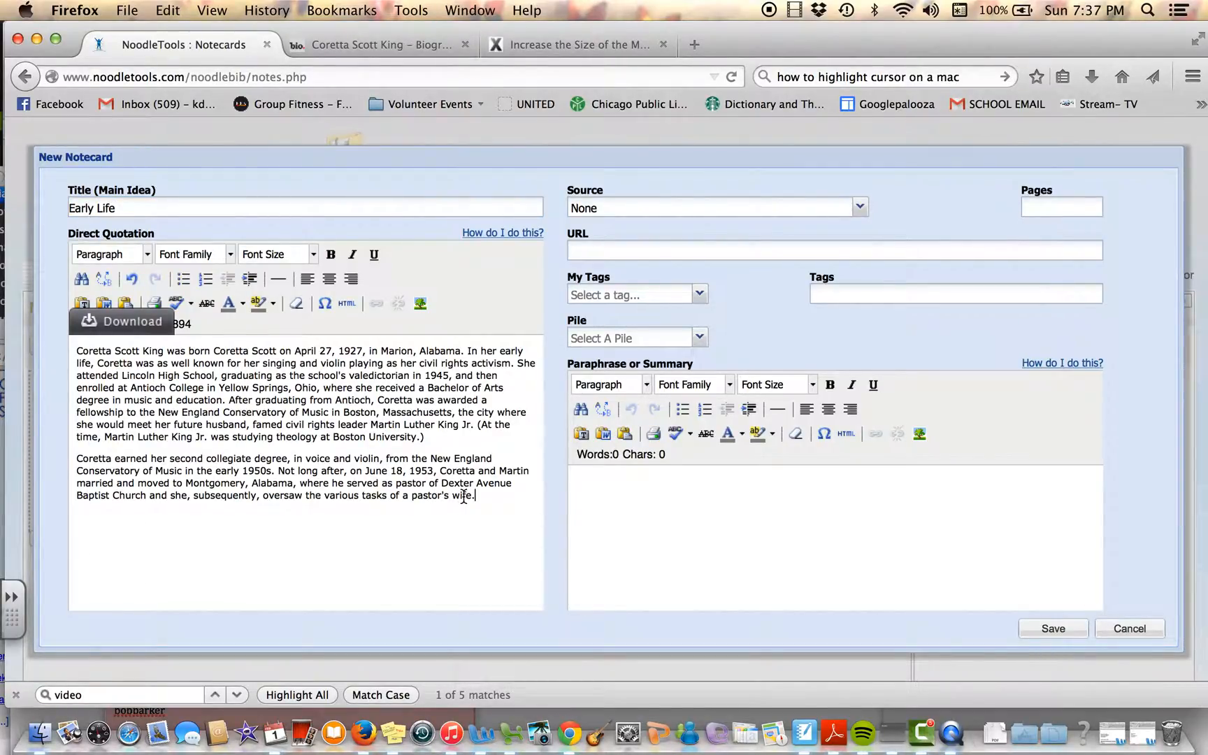
Step: Set the font size of the whole direct quotation to 4 (14pt)
left_click_drag(477, 500, 49, 339)
left_click(308, 256)
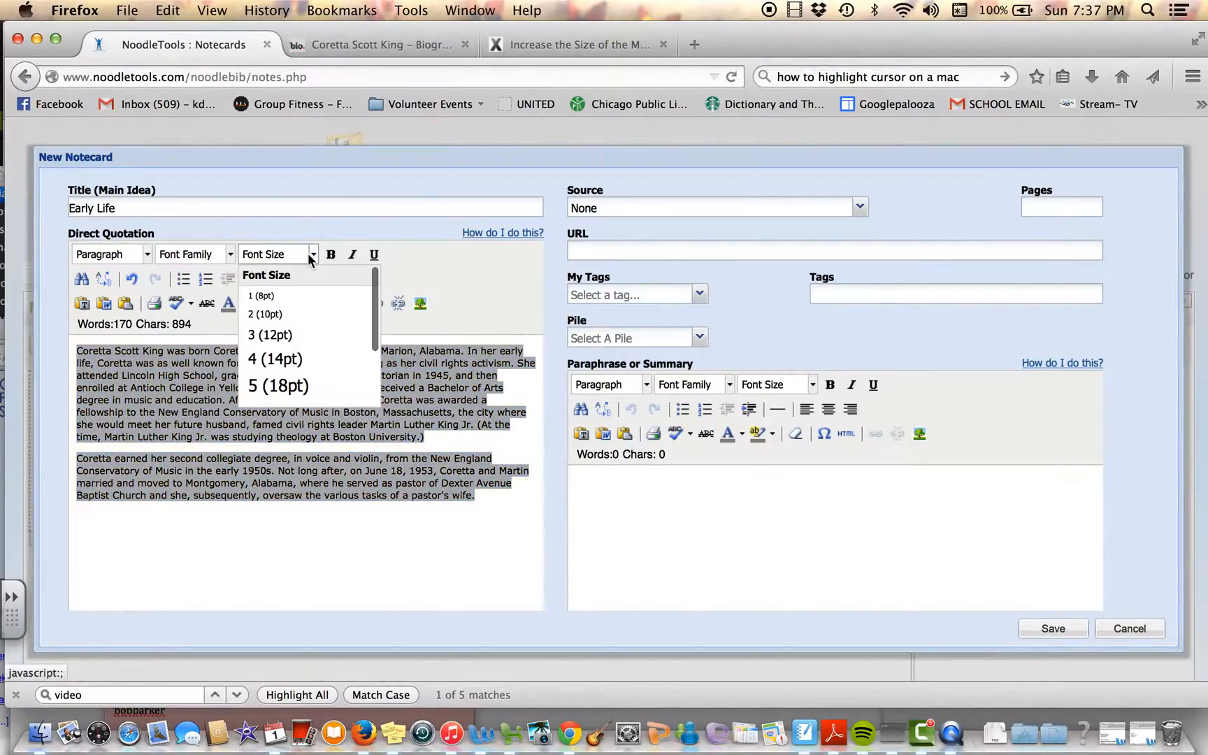
left_click(294, 359)
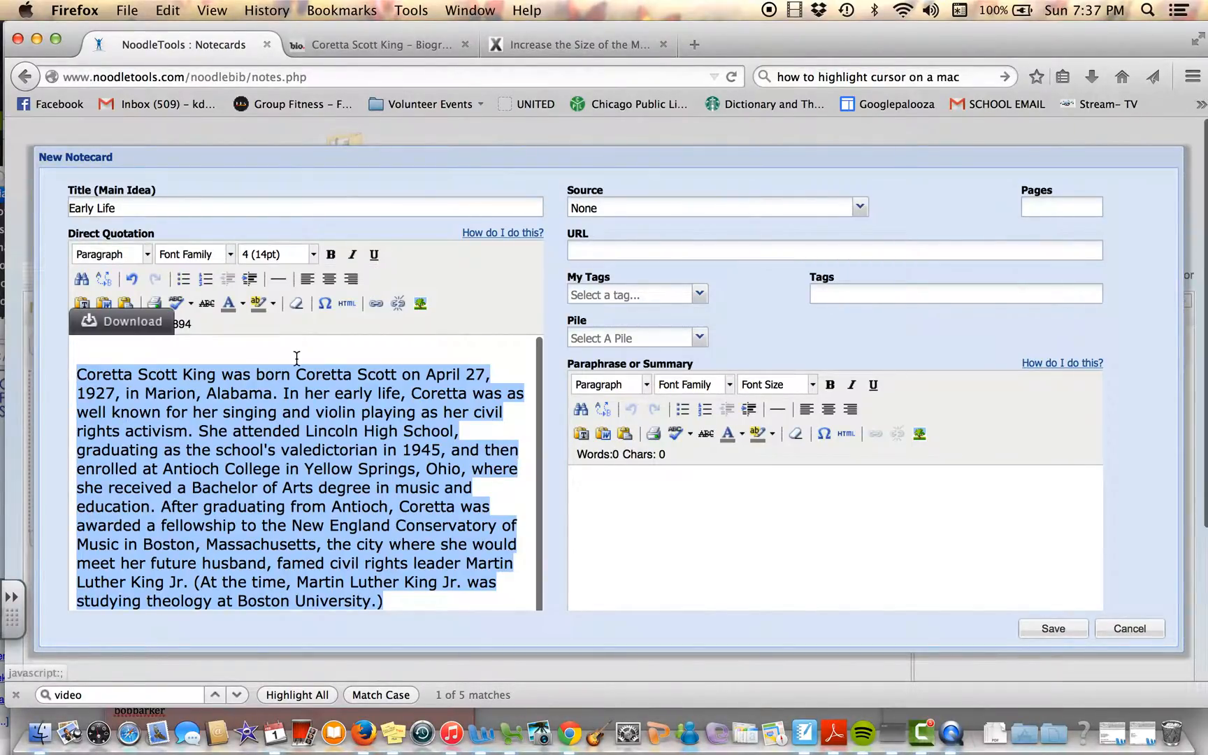
Step: Read through the two pasted paragraphs in the Direct Quotation field
left_click(327, 441)
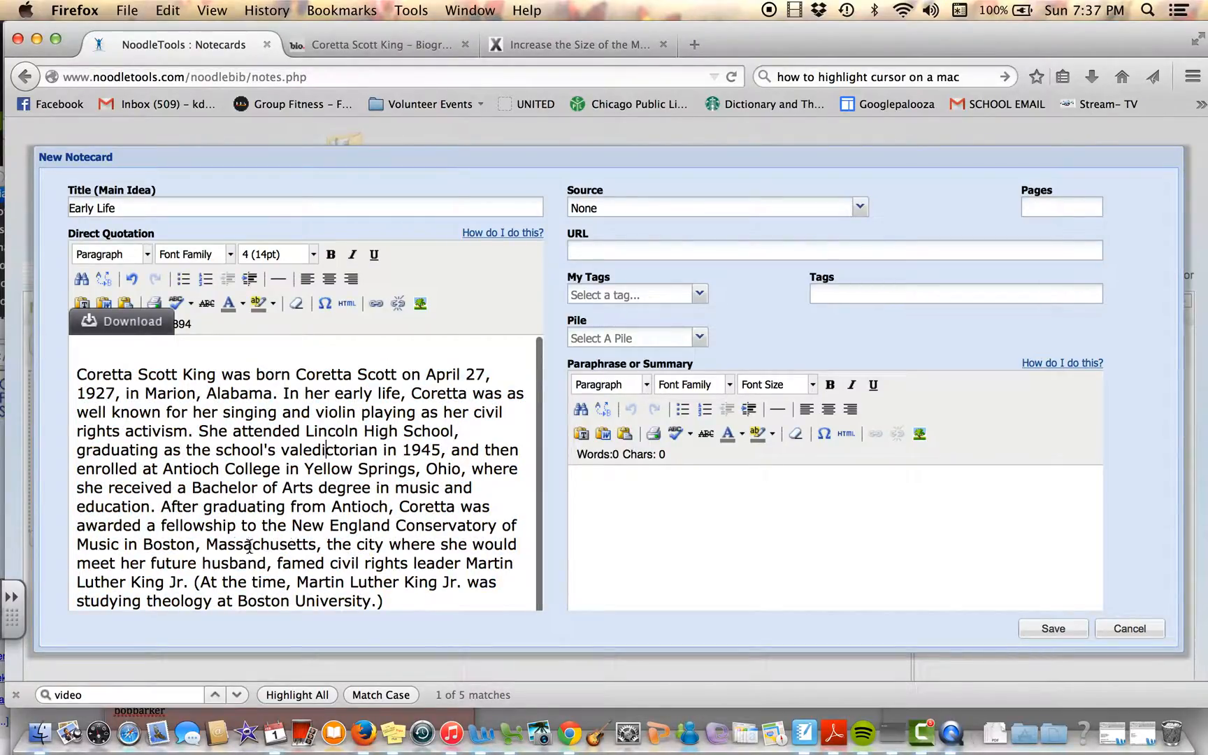
scroll(212, 482, "down", 3)
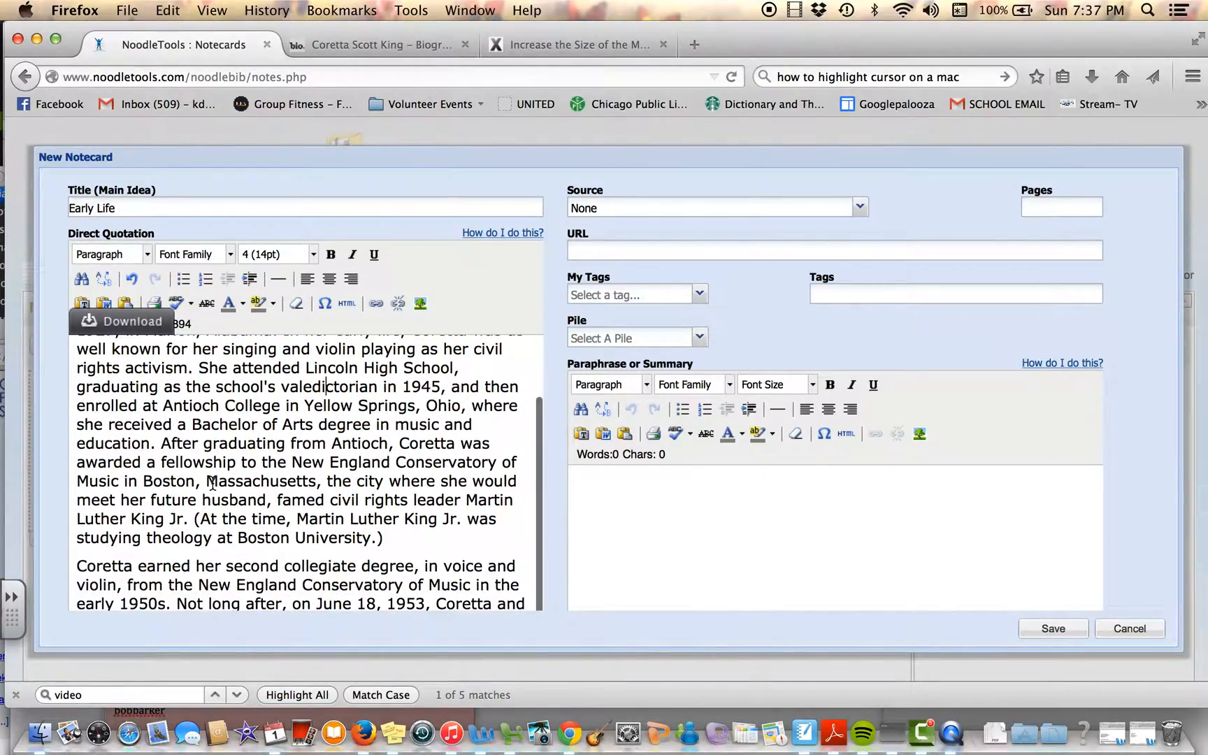
scroll(212, 483, "up", 1)
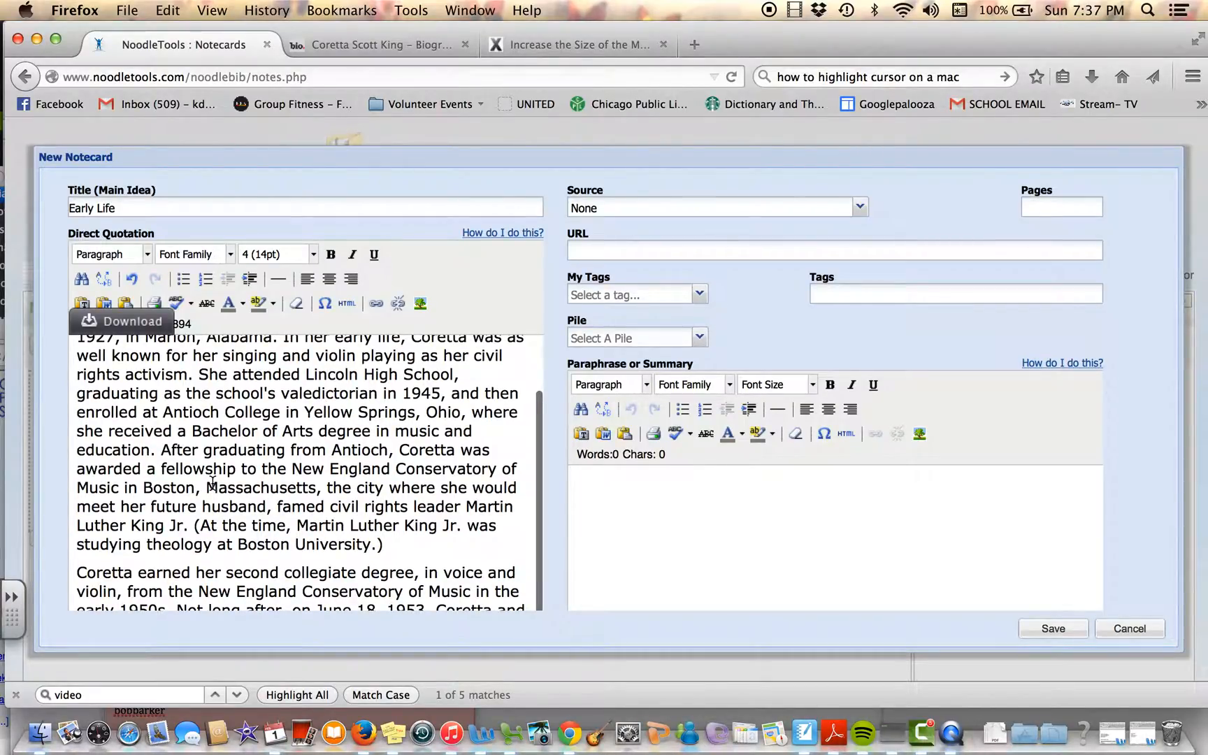
scroll(212, 481, "up", 1)
scroll(213, 482, "up", 3)
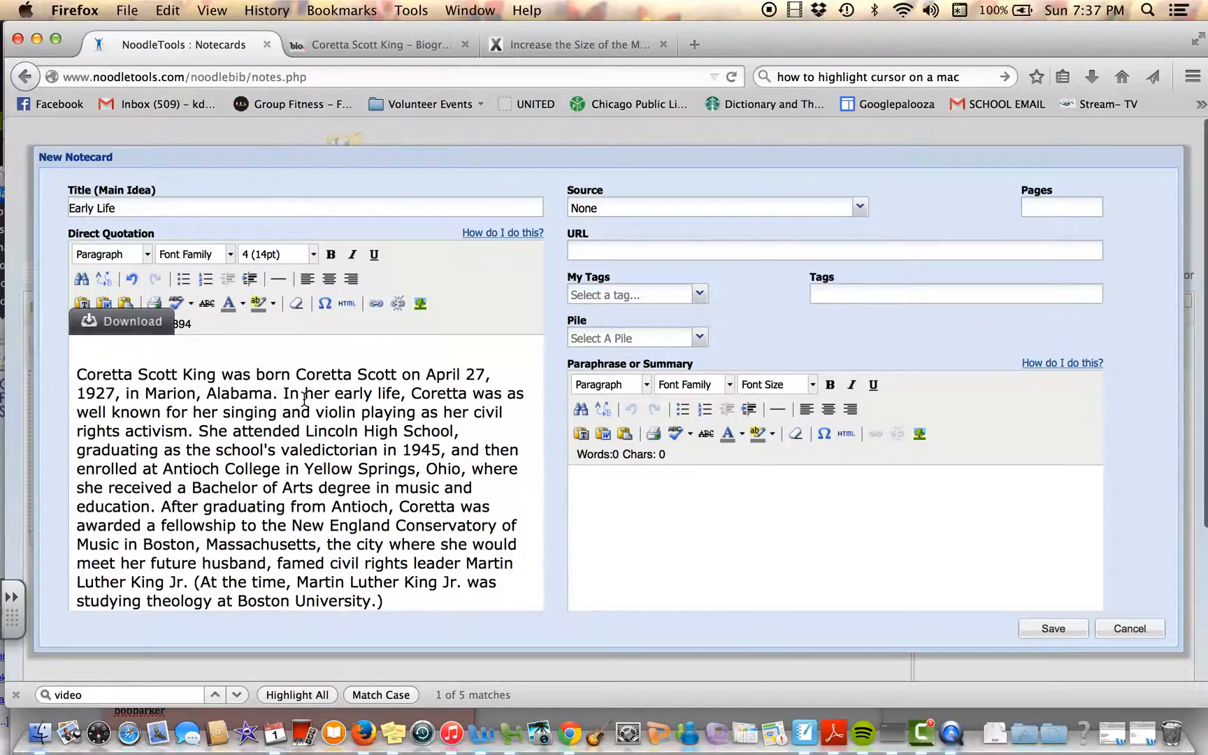
scroll(218, 467, "down", 2)
scroll(218, 467, "up", 2)
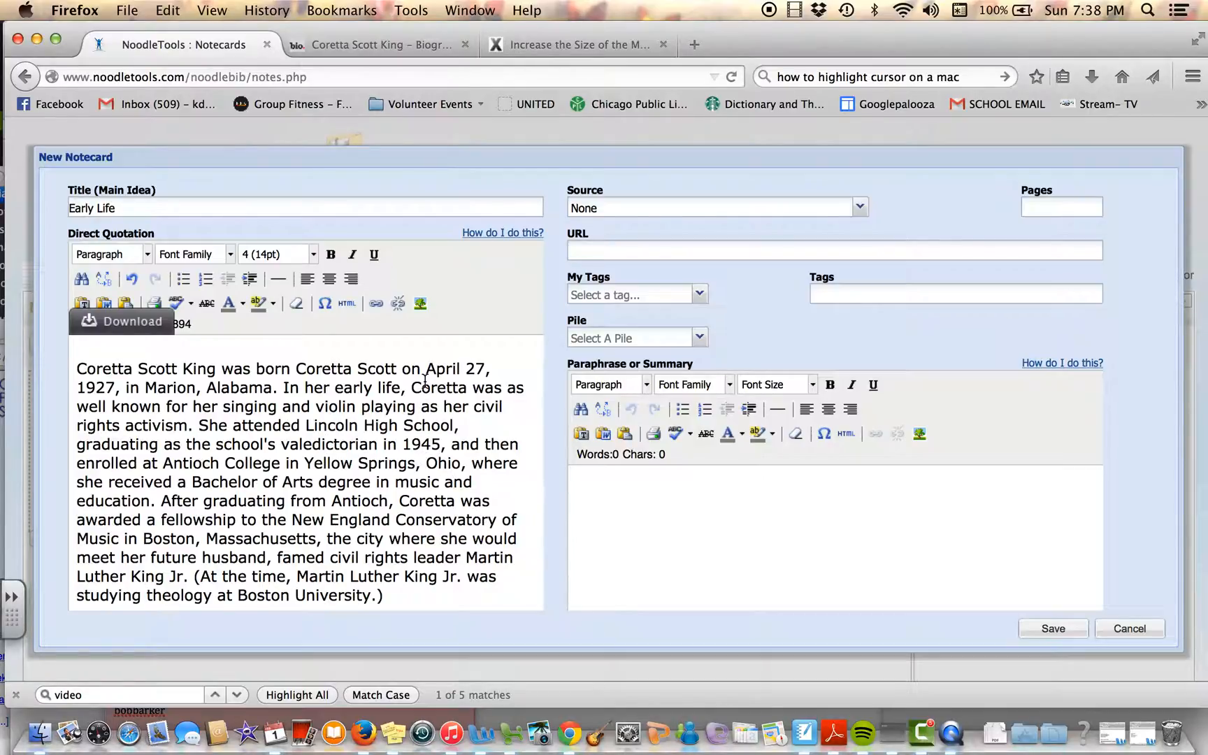
Step: Highlight in yellow the quotation's opening phrase from "born Coretta Scott on" through the full birth date
left_click_drag(256, 368, 116, 389)
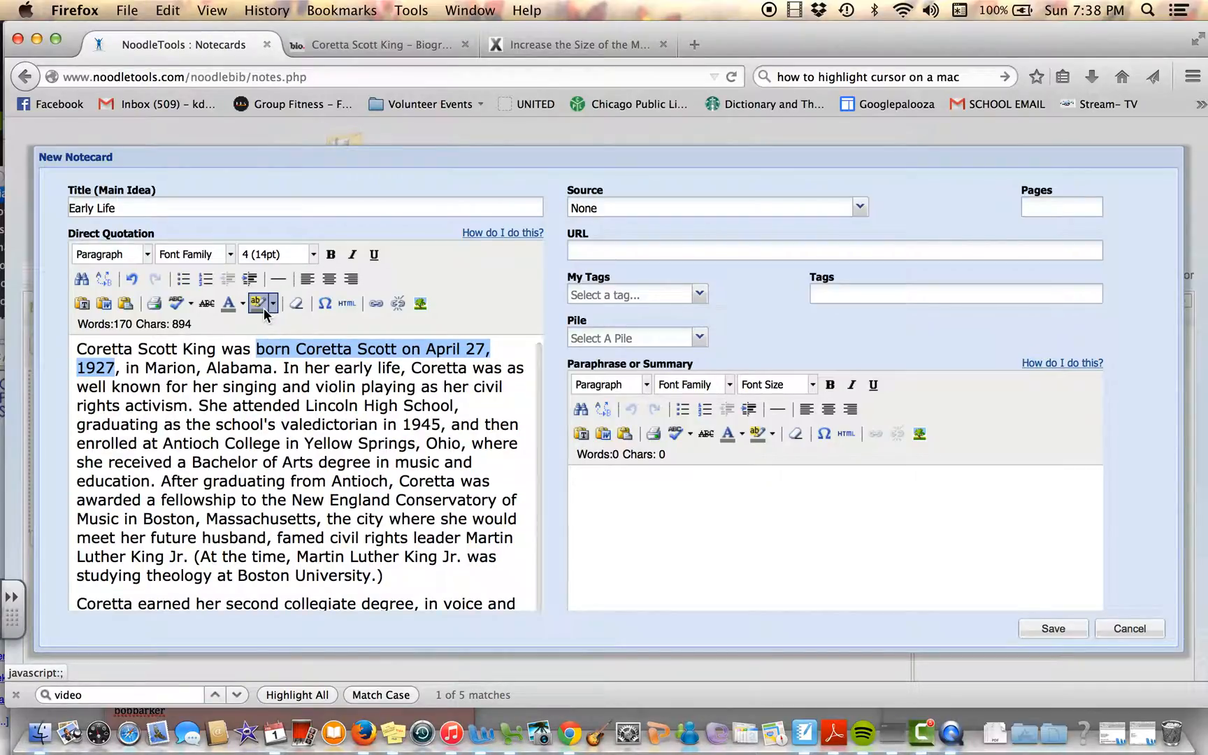
left_click(273, 307)
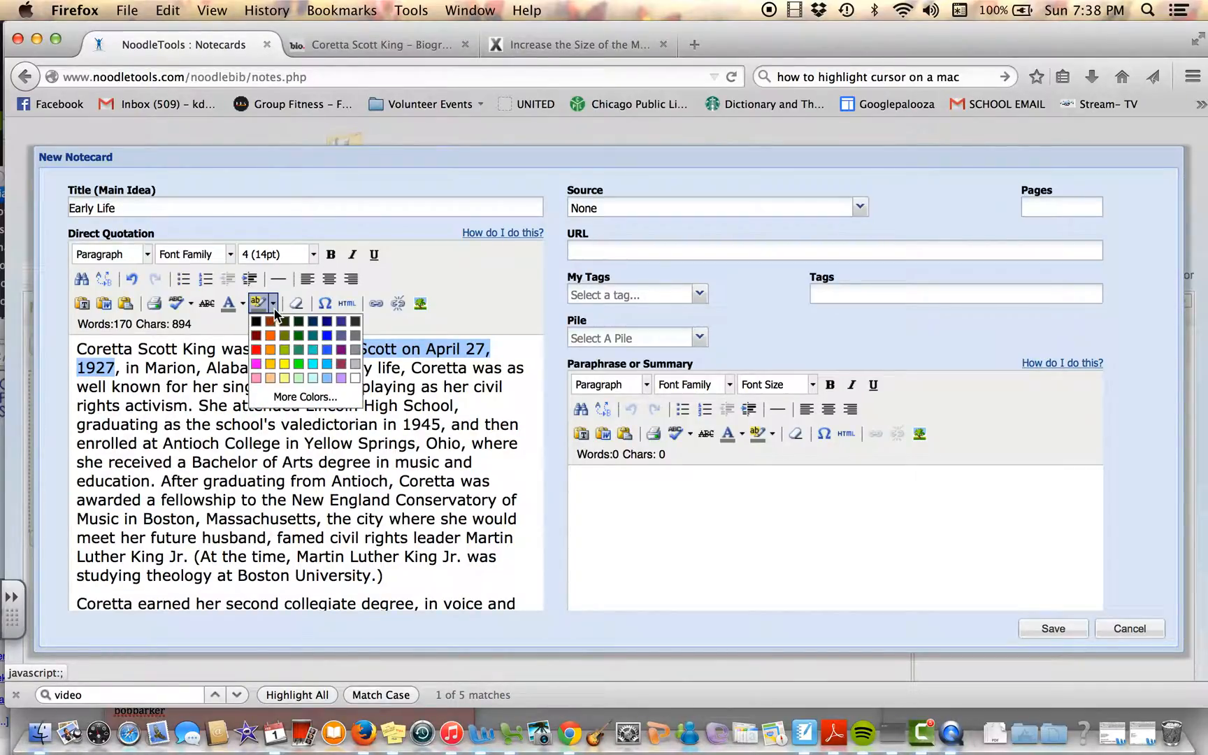
left_click(285, 368)
left_click(290, 423)
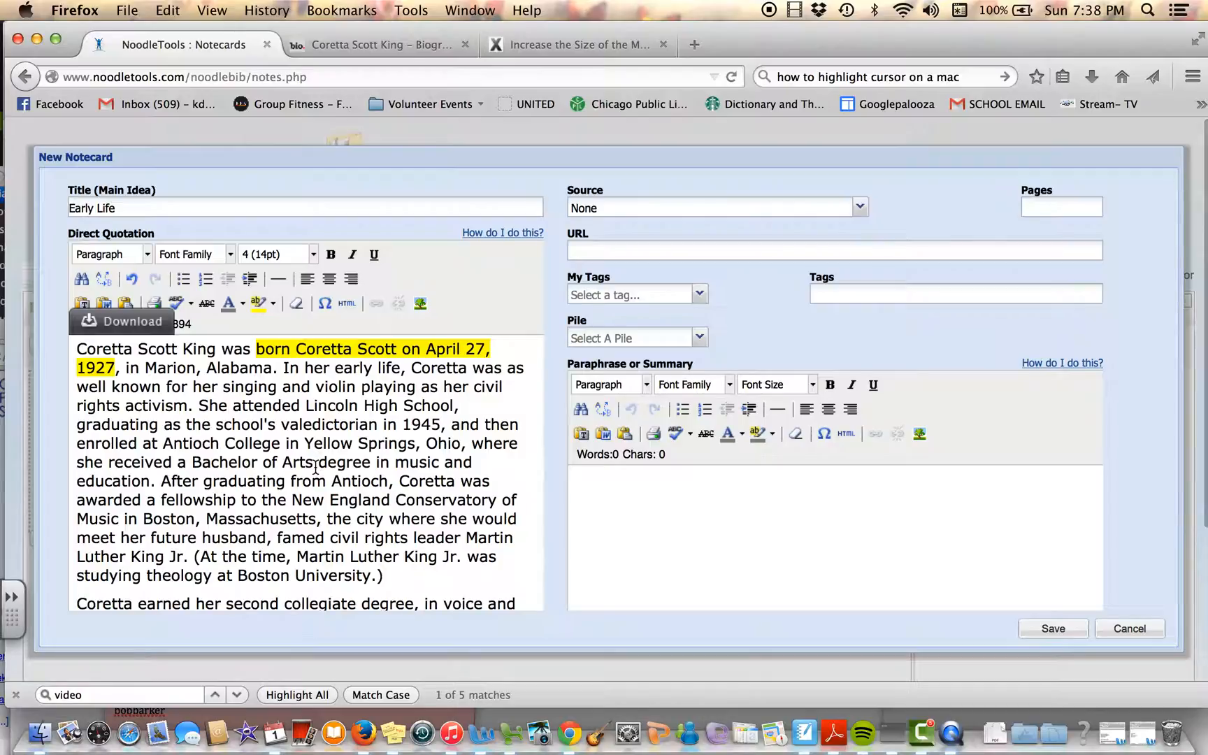
Step: Highlight in yellow "valedictorian" and the passage from "New England Conservatory of Music" through "Martin Luther King Jr" in the direct quotation
left_click_drag(281, 432, 378, 431)
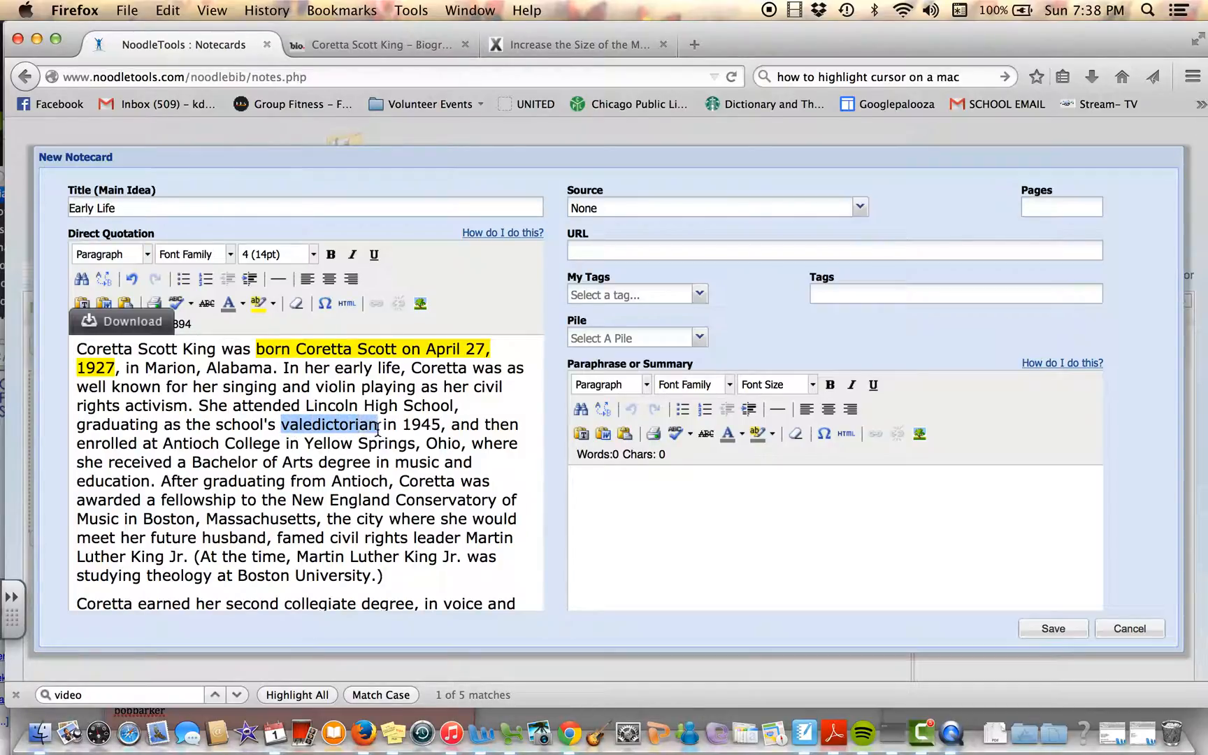
left_click(261, 304)
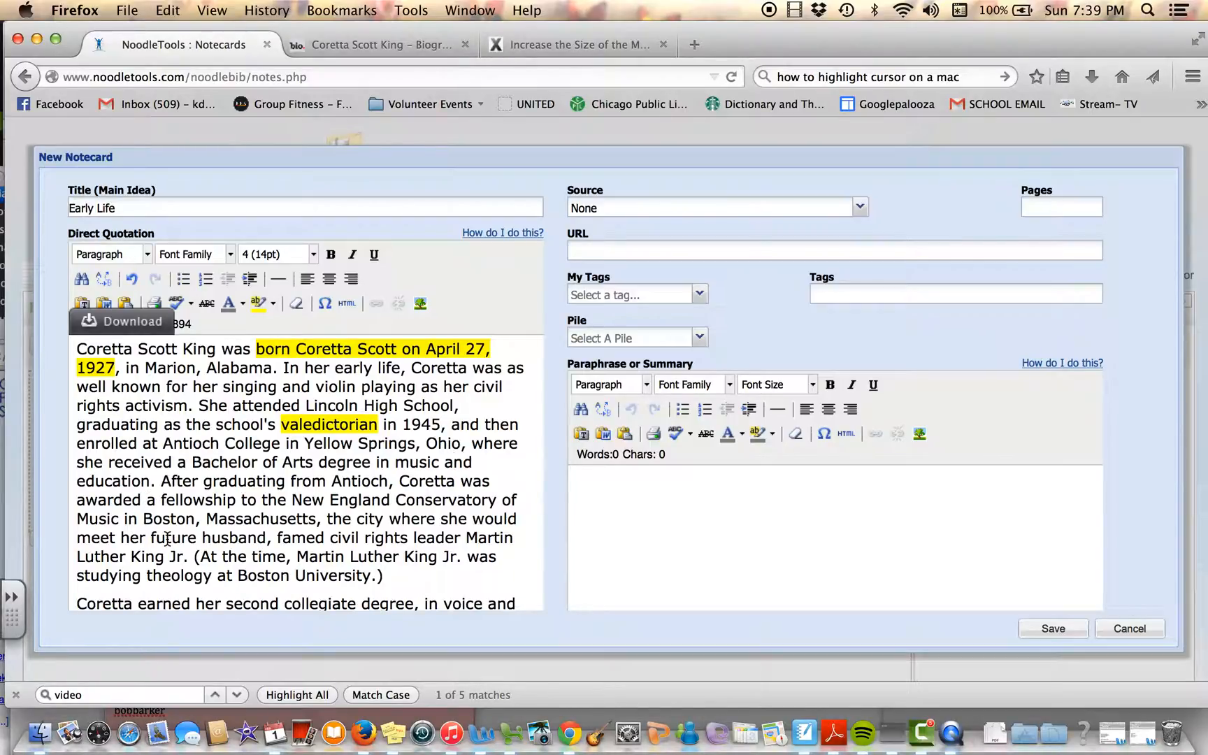
left_click_drag(292, 499, 299, 502)
left_click(294, 500)
left_click_drag(296, 500, 183, 557)
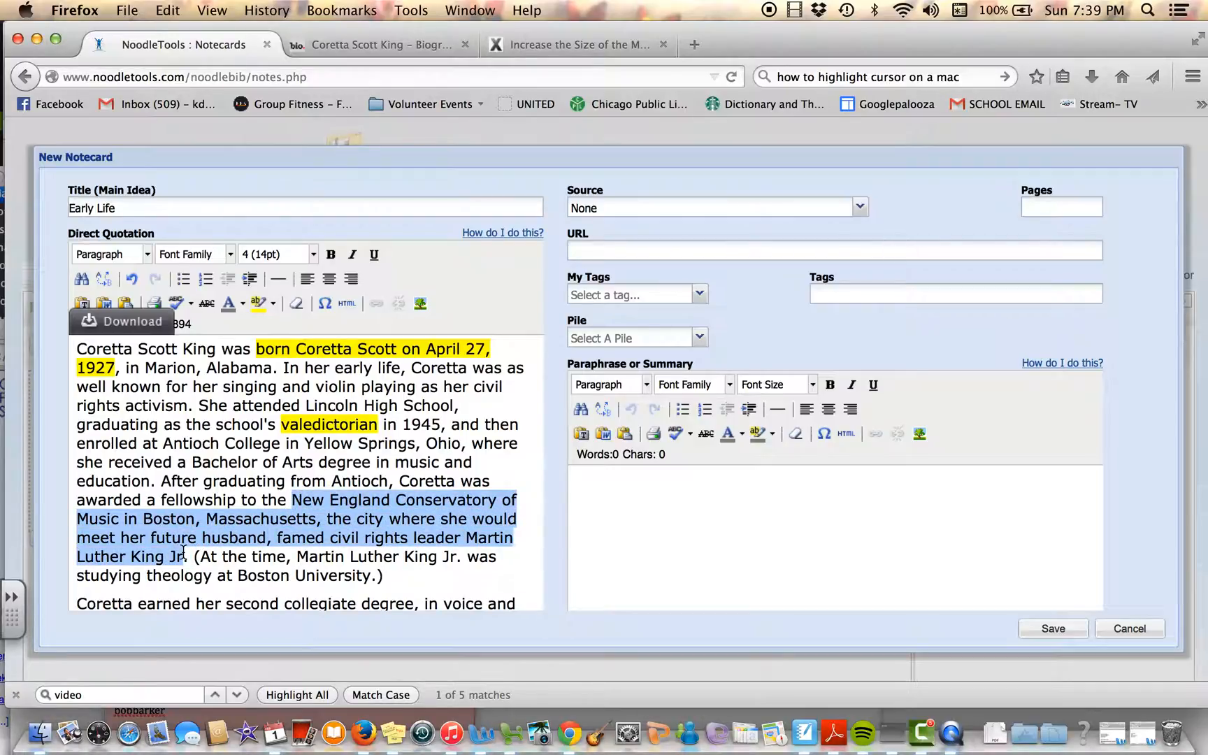
left_click(257, 303)
Step: Highlight "degree, in voice and violin" in yellow in the second paragraph of the direct quotation
scroll(437, 554, "down", 2)
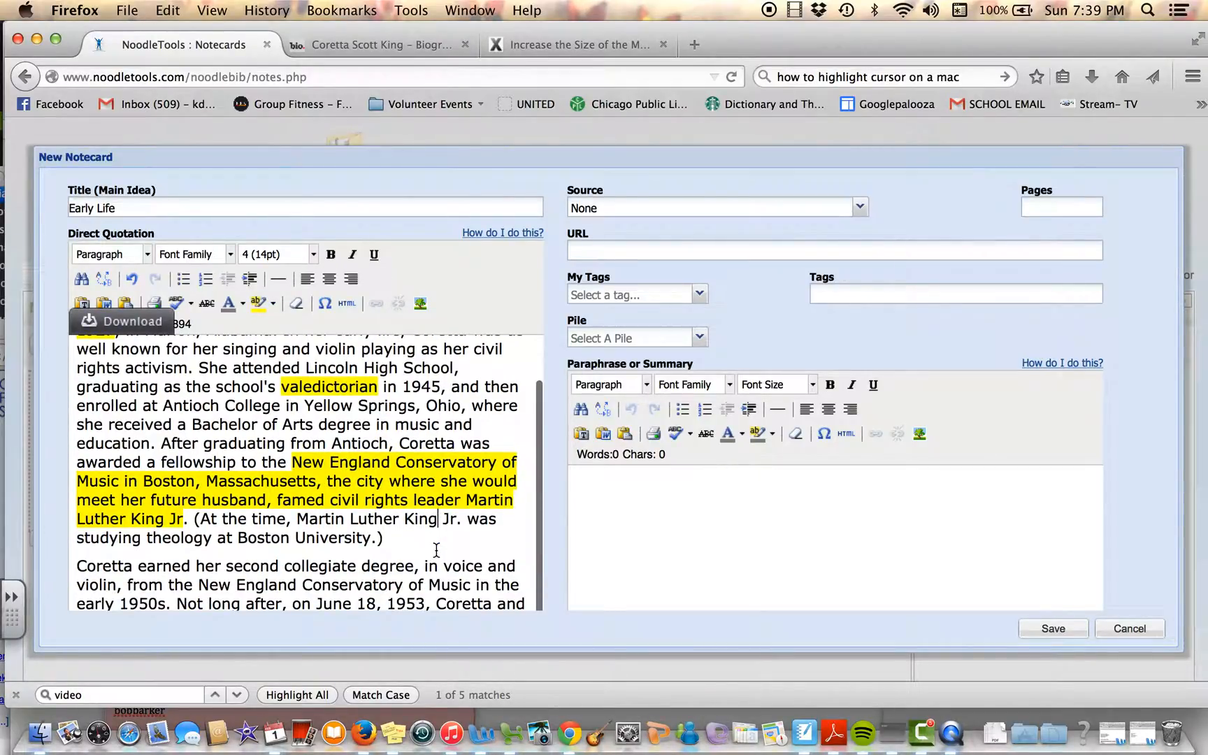
scroll(501, 545, "down", 8)
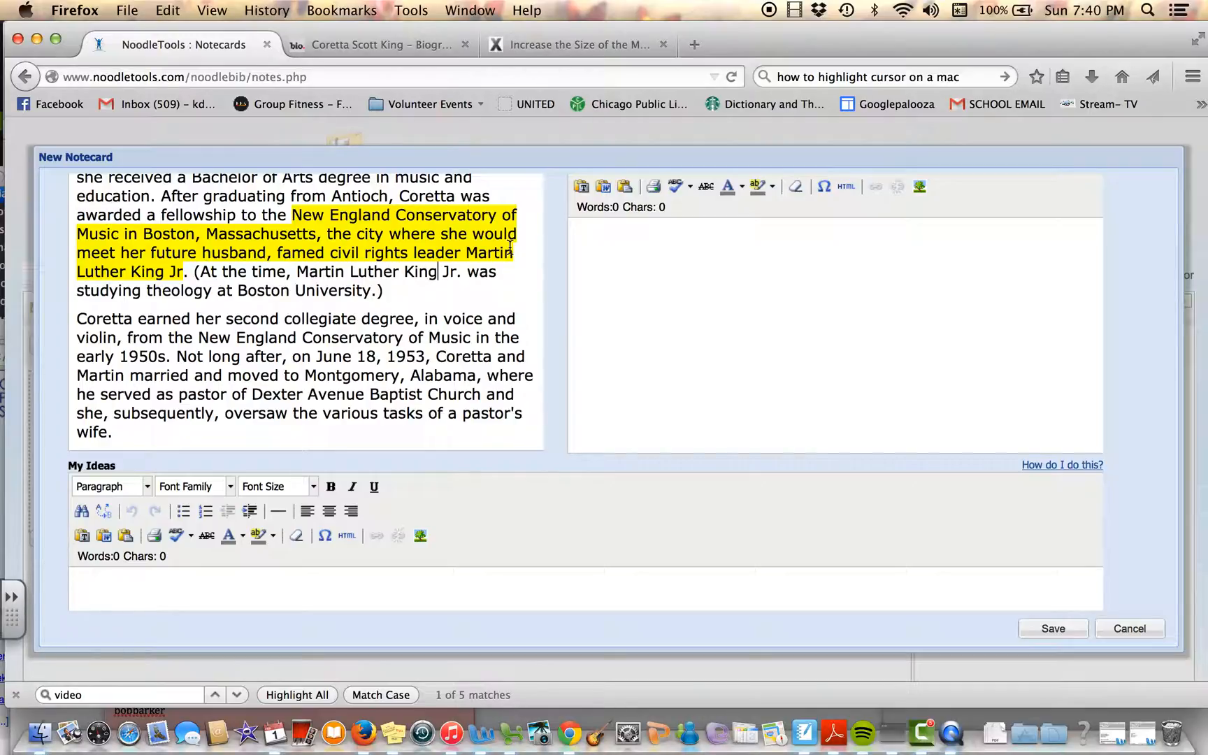
scroll(511, 248, "up", 2)
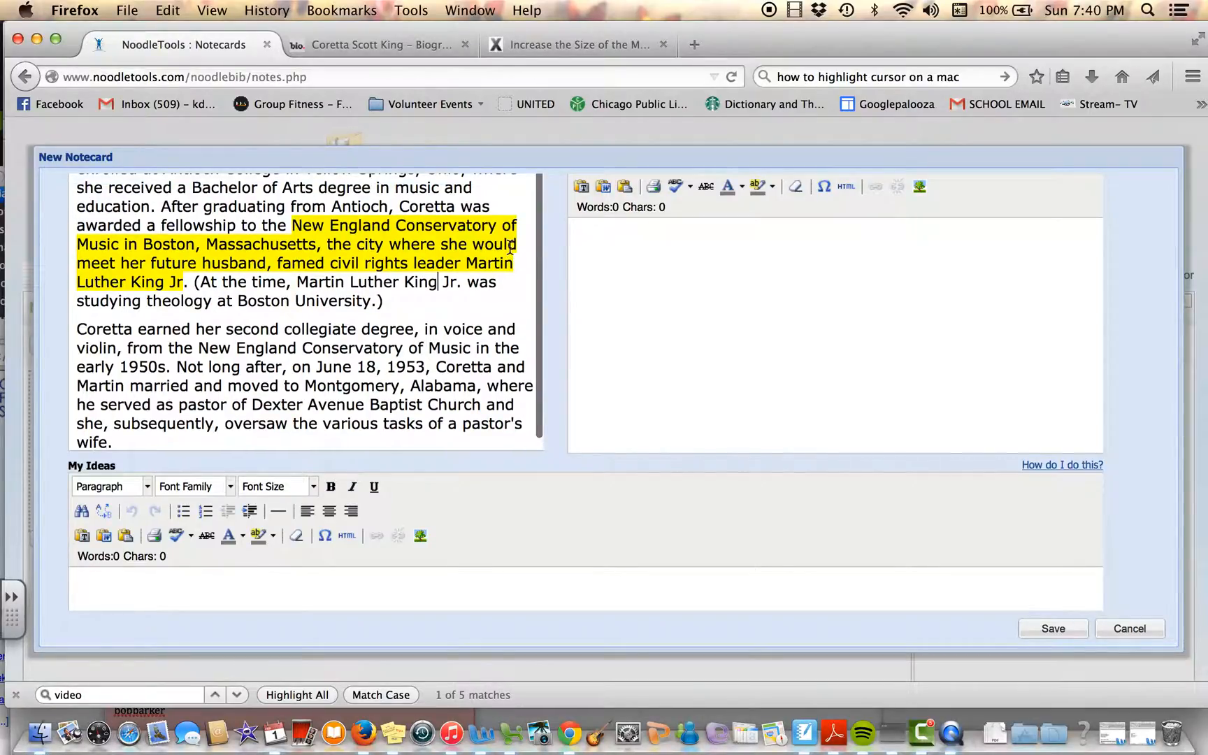
scroll(511, 248, "down", 2)
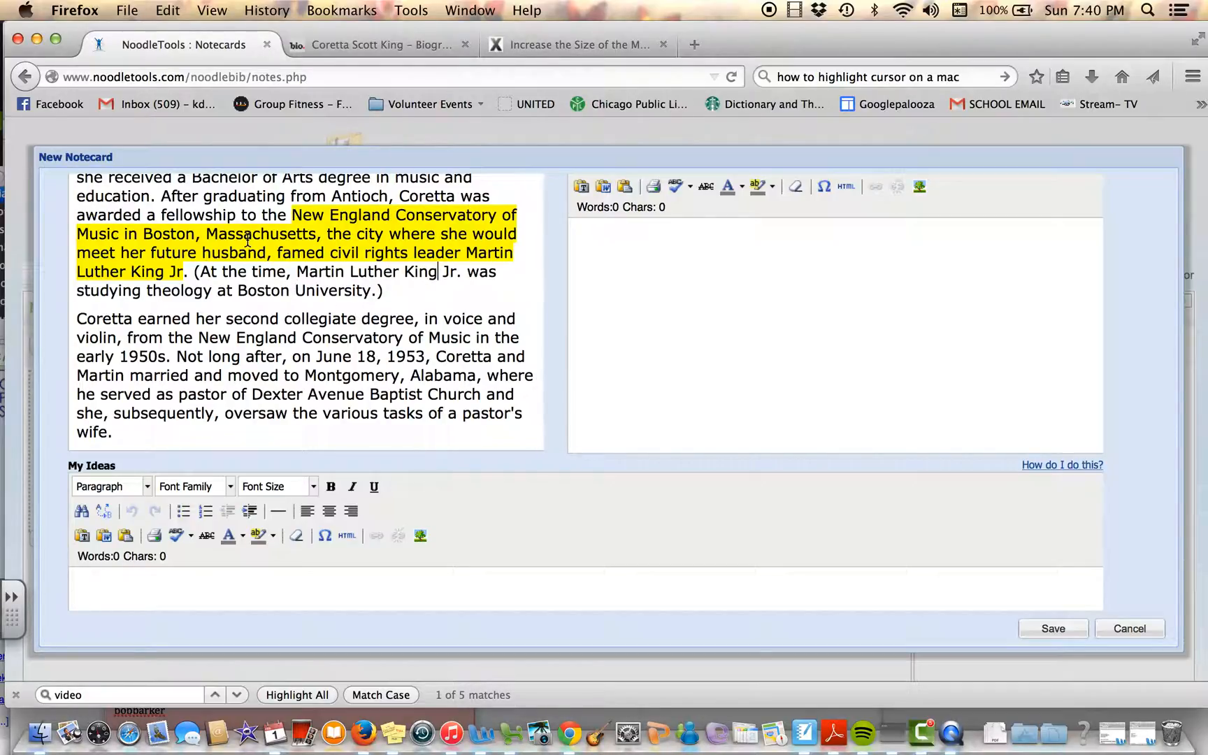
scroll(277, 355, "up", 1)
scroll(277, 355, "up", 1)
scroll(277, 355, "down", 2)
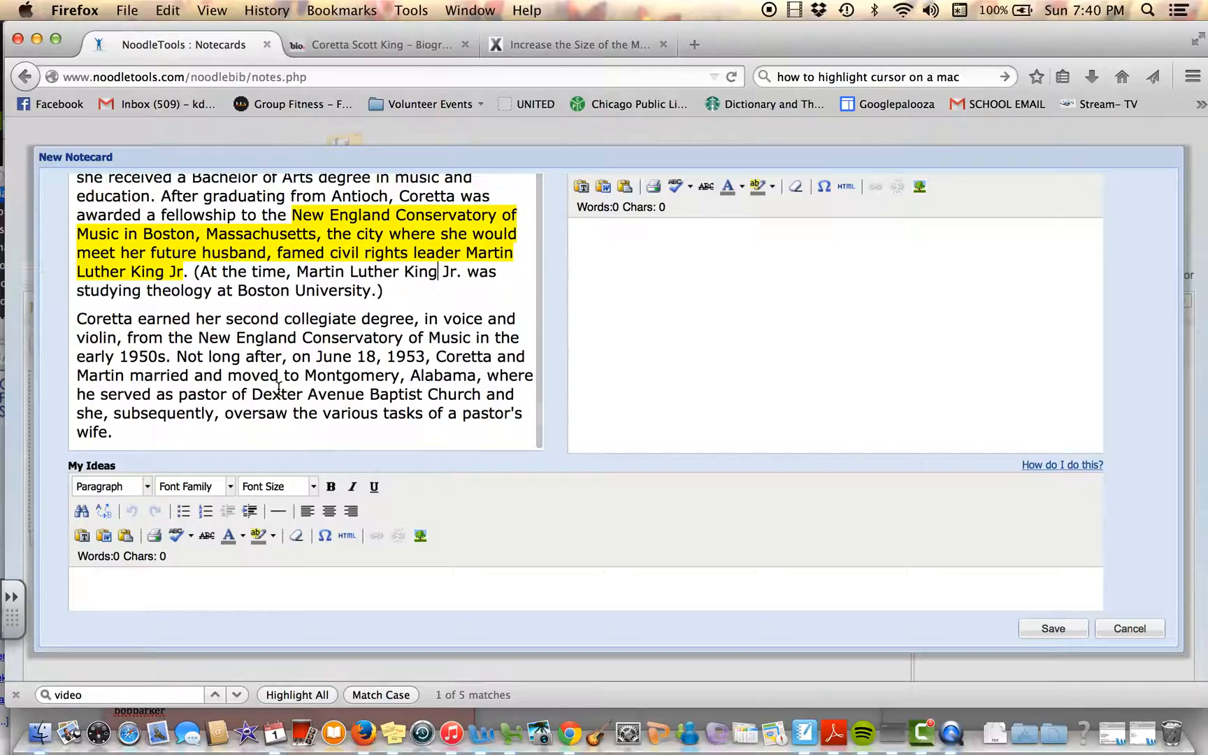
scroll(346, 399, "up", 1)
scroll(347, 398, "down", 1)
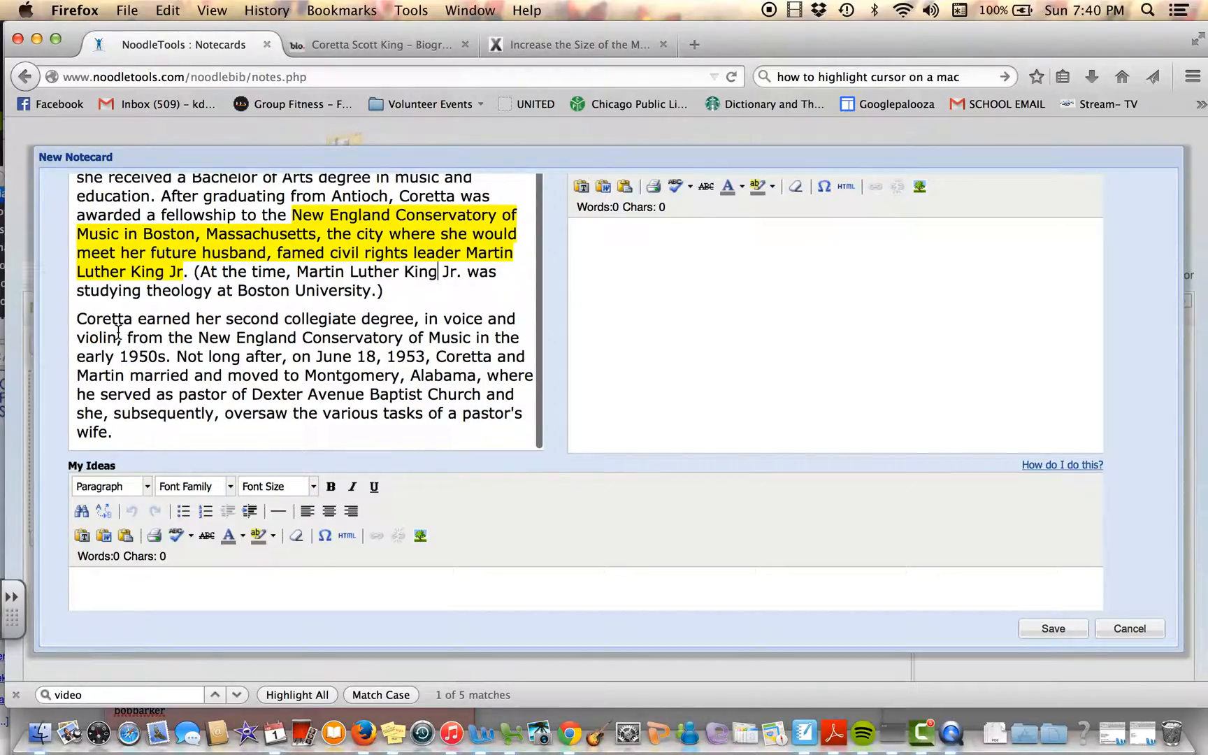
left_click_drag(117, 339, 361, 315)
scroll(335, 302, "up", 2)
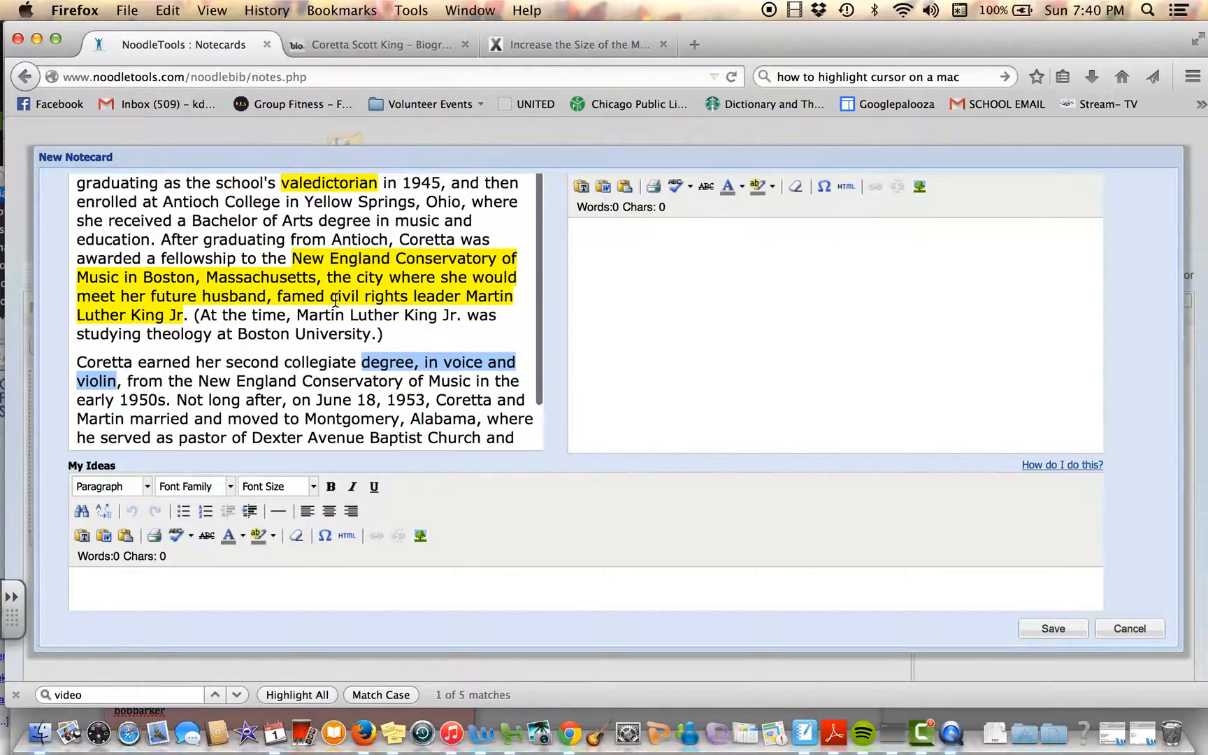
scroll(567, 322, "up", 5)
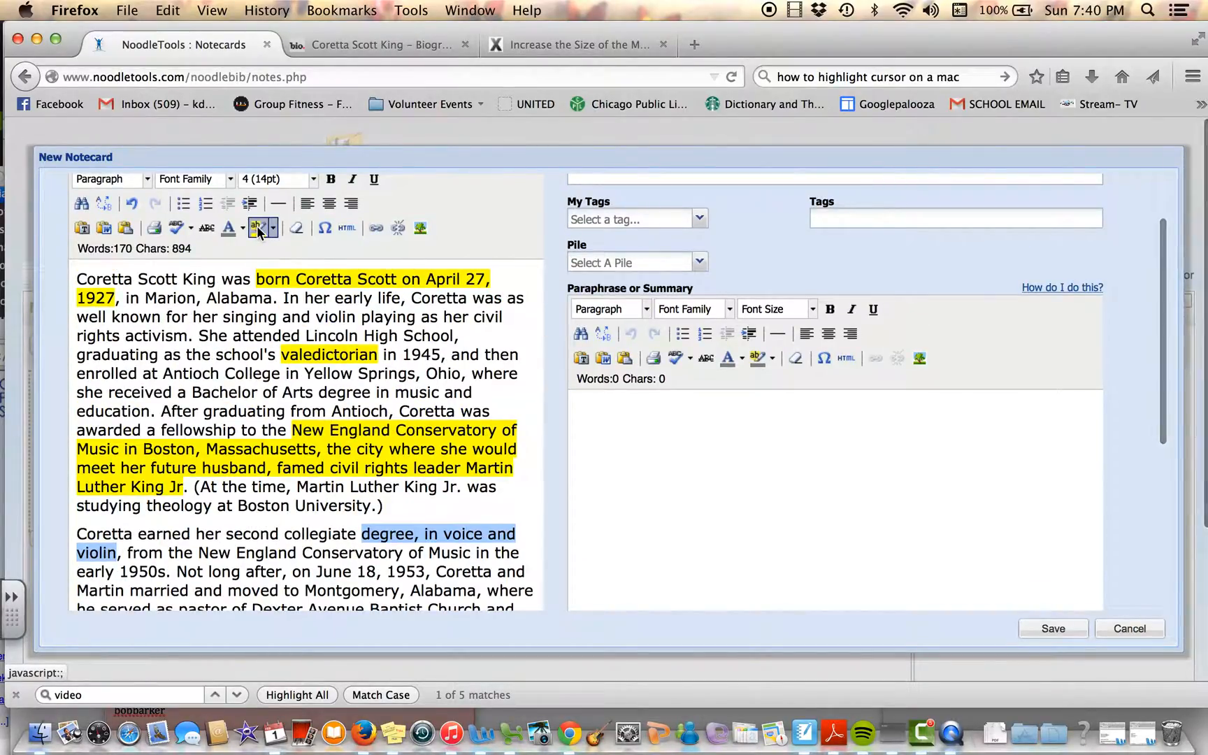
left_click(471, 550)
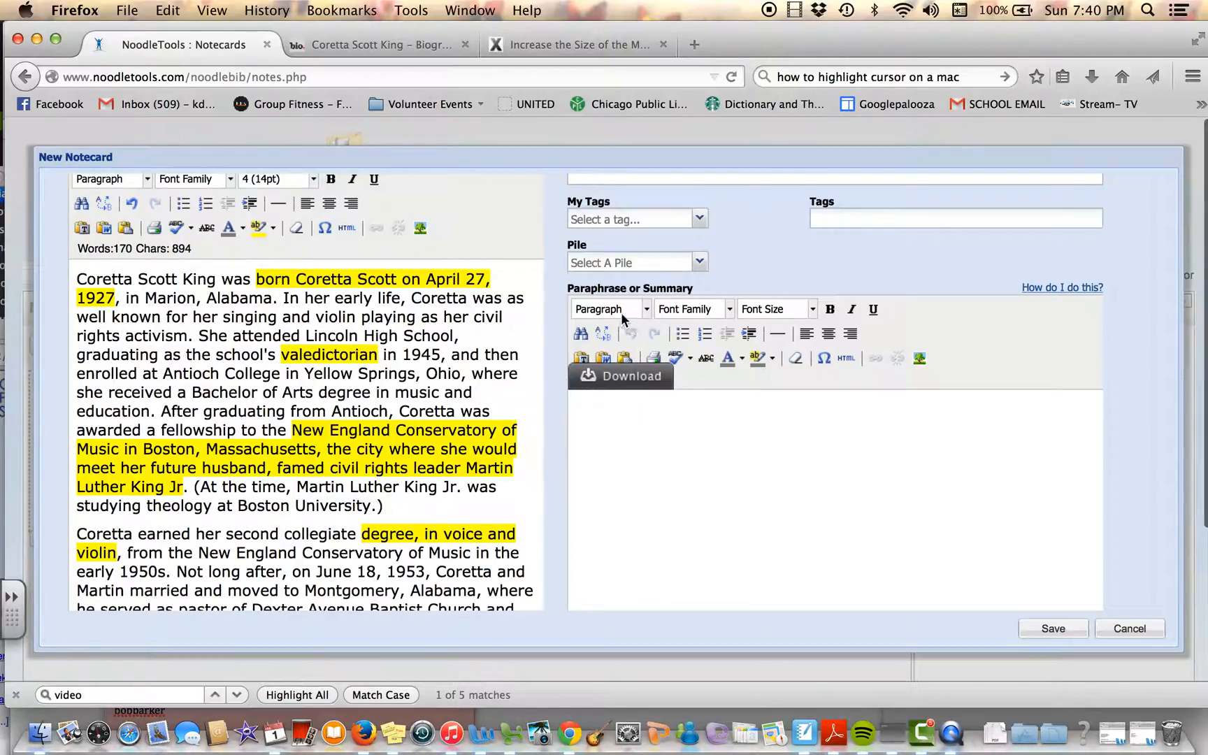
Step: Start a bulleted list in the Paraphrase or Summary field with font size 4 (14pt)
left_click(670, 429)
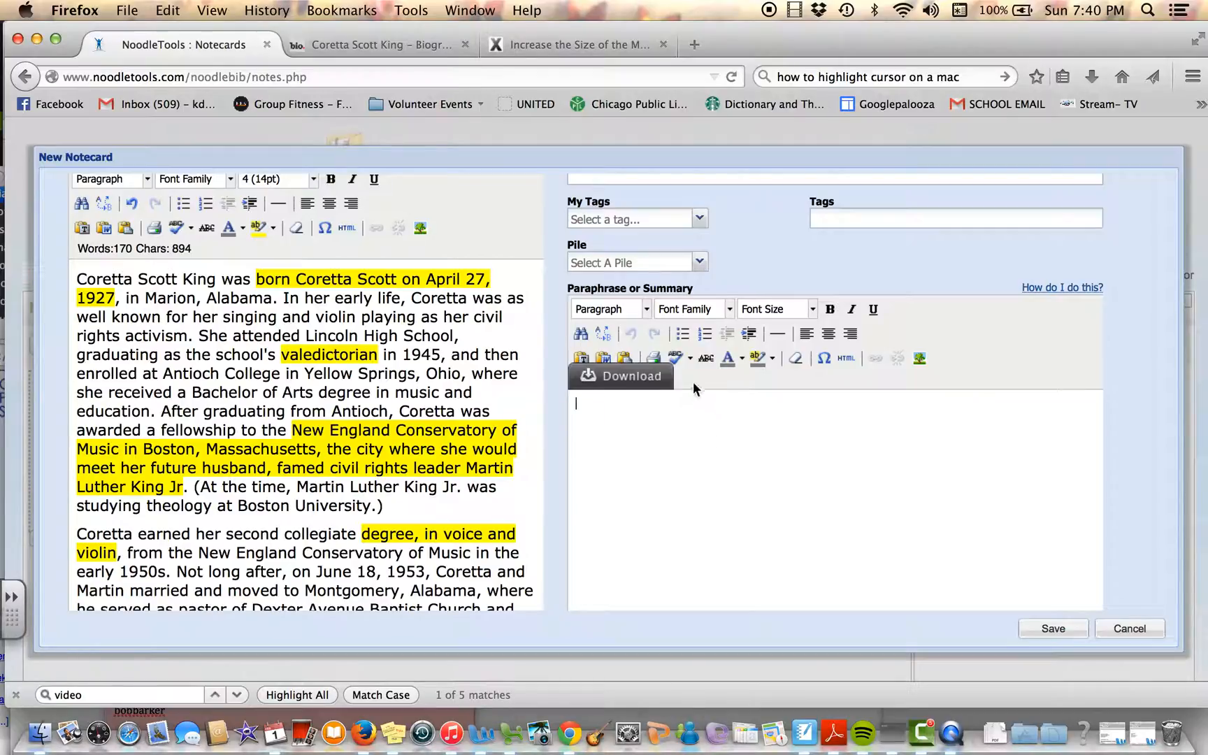
left_click(681, 334)
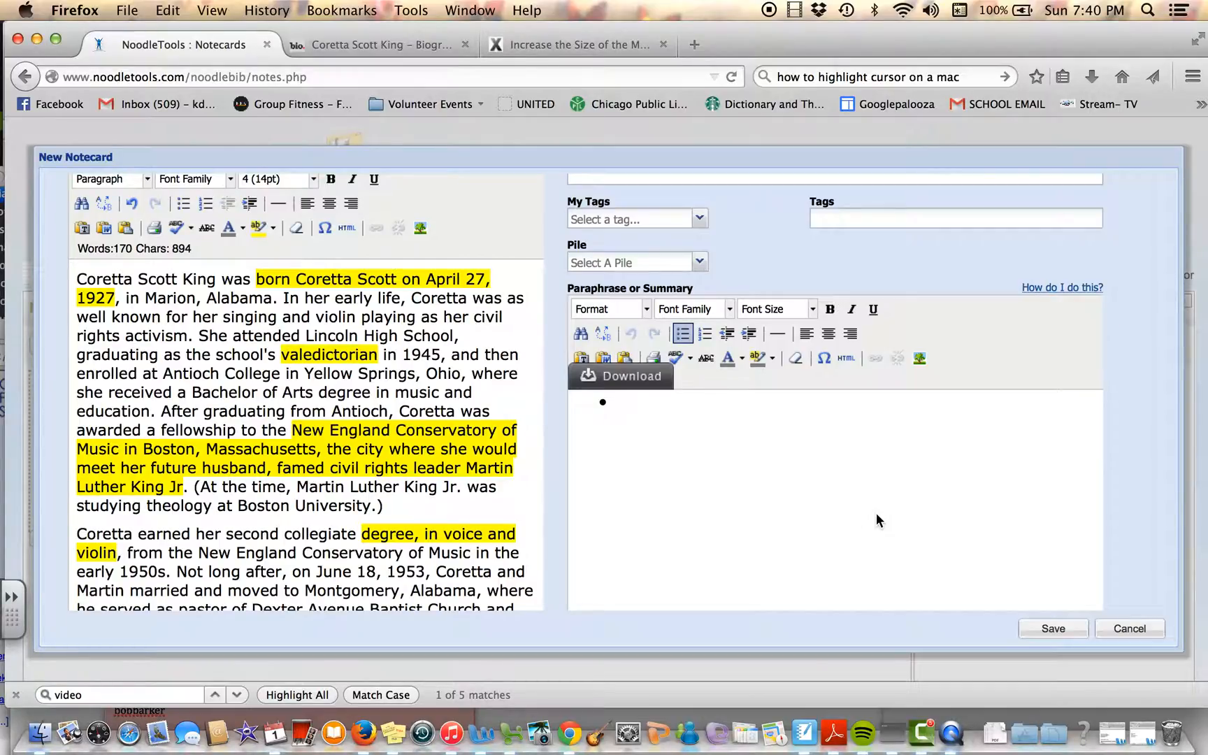
type("c")
key("BackSpace")
left_click(730, 310)
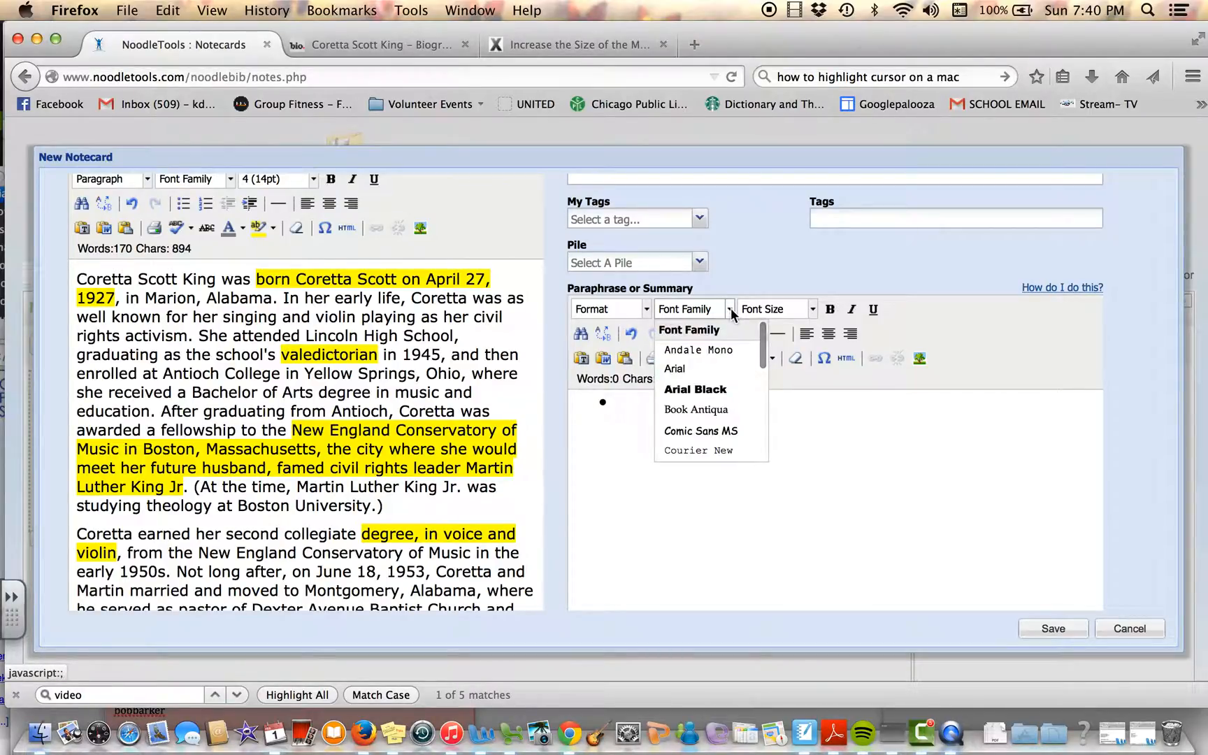
left_click(772, 311)
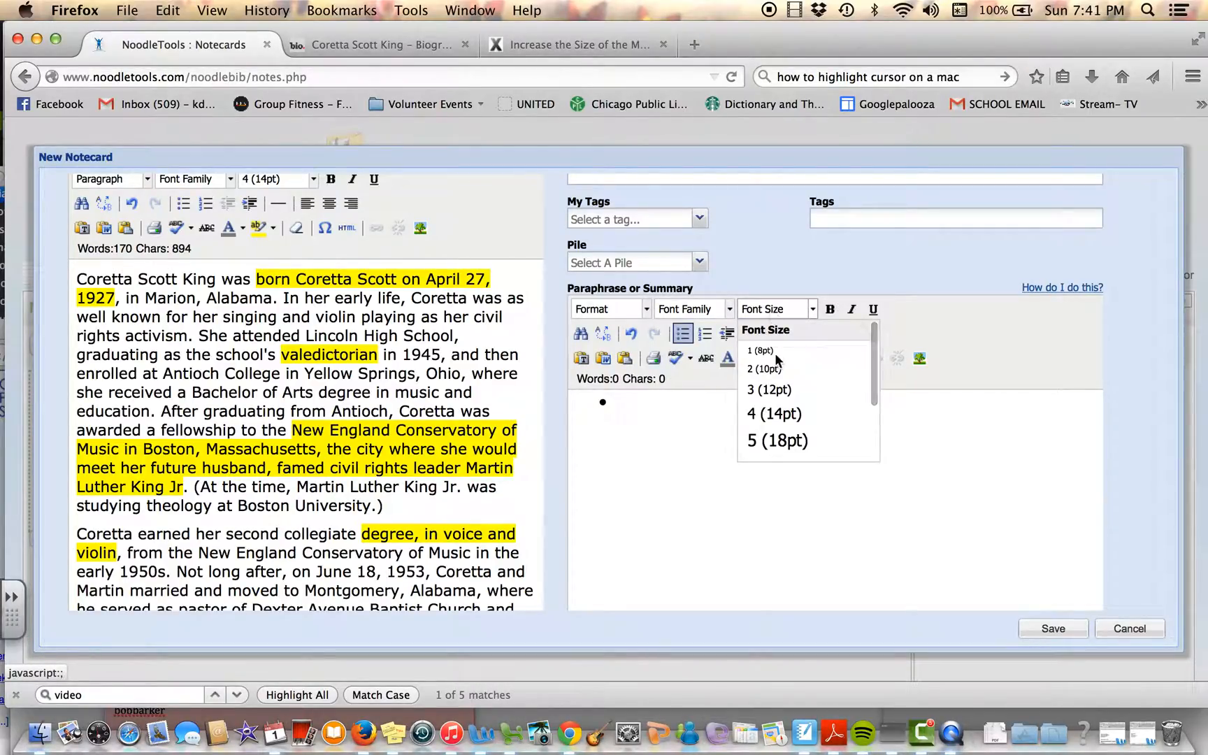
left_click(787, 413)
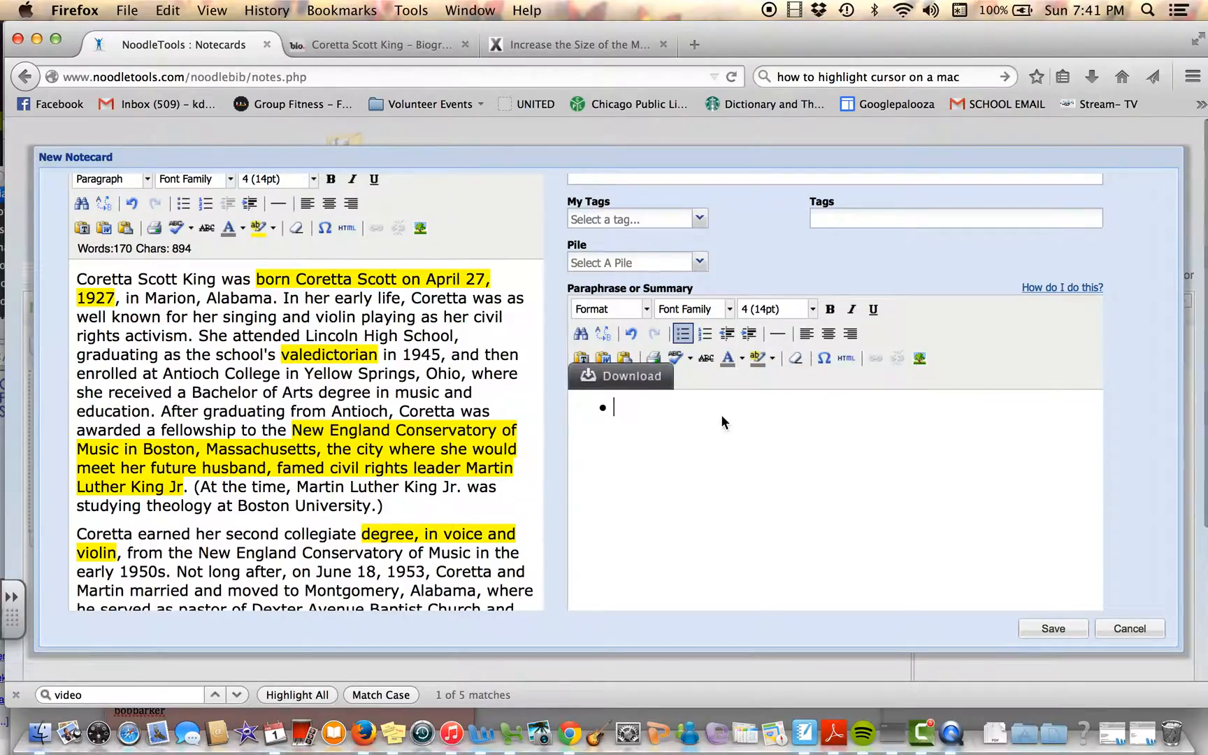
Step: Write the first paraphrase bullet as "Coretta was born on" followed by her birth date from the quotation
type("Coretta was born on April 27, 1")
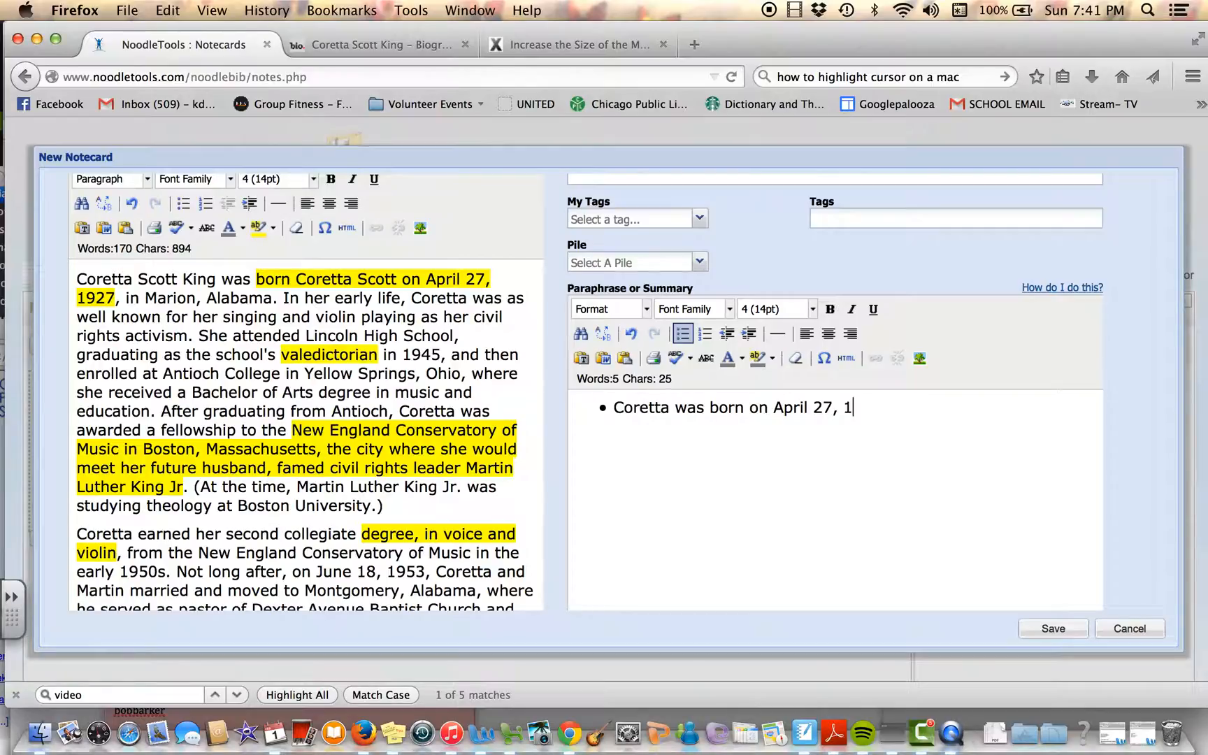
type("927")
Step: Add a second bullet reading "She took her education seriously. She was even the valedictorian of her graduating class."
key("Return")
type("She w")
key("BackSpace")
type("took her educat")
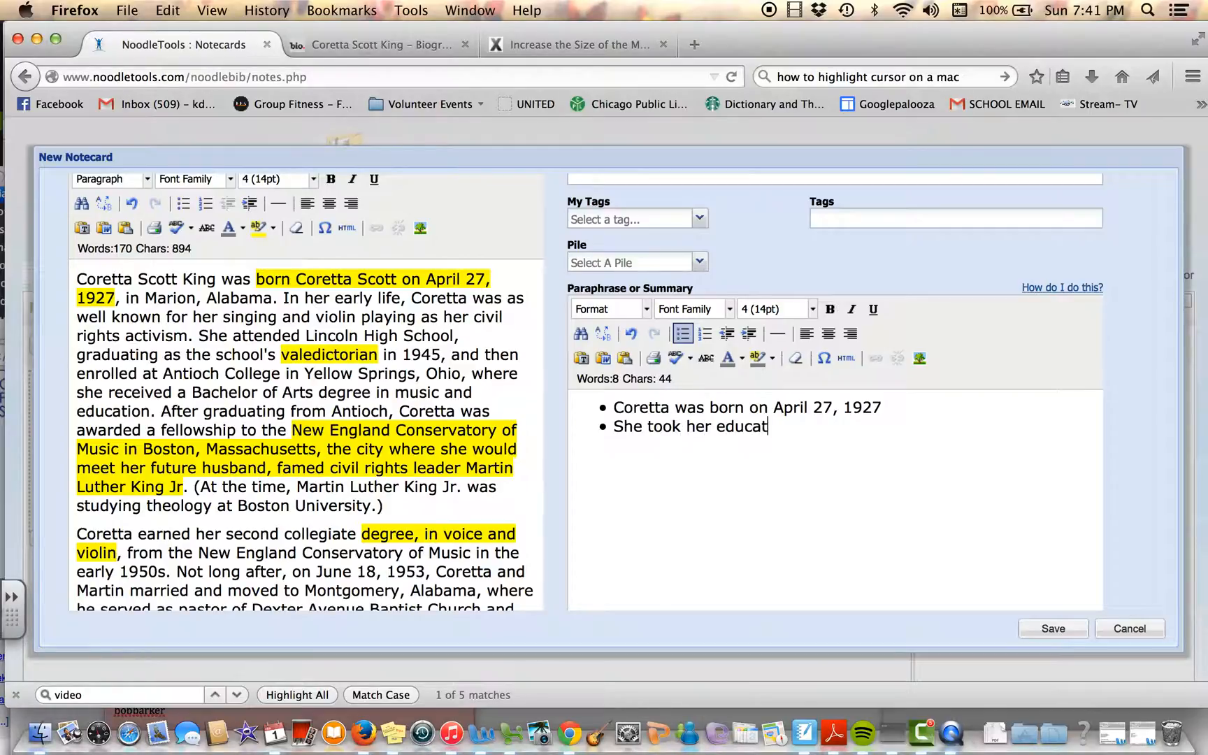
type("ion seriously.  She")
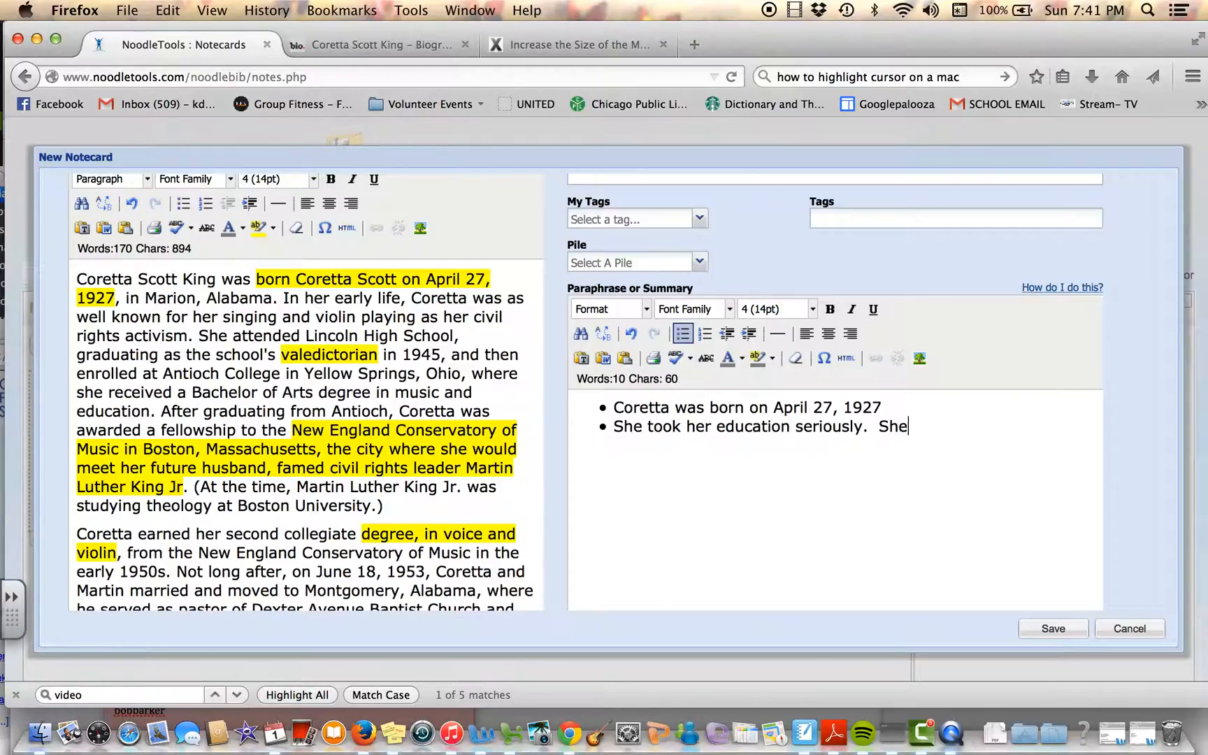
type(" was even the ")
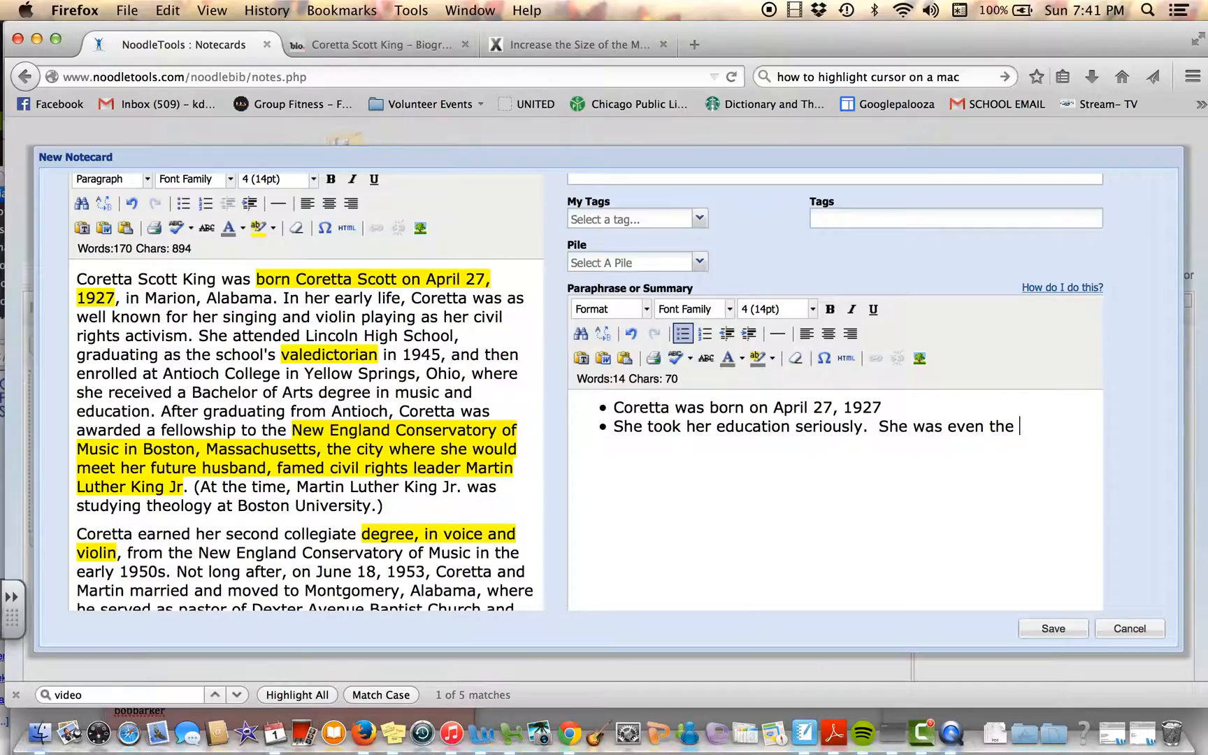
type("valedictorian of her ")
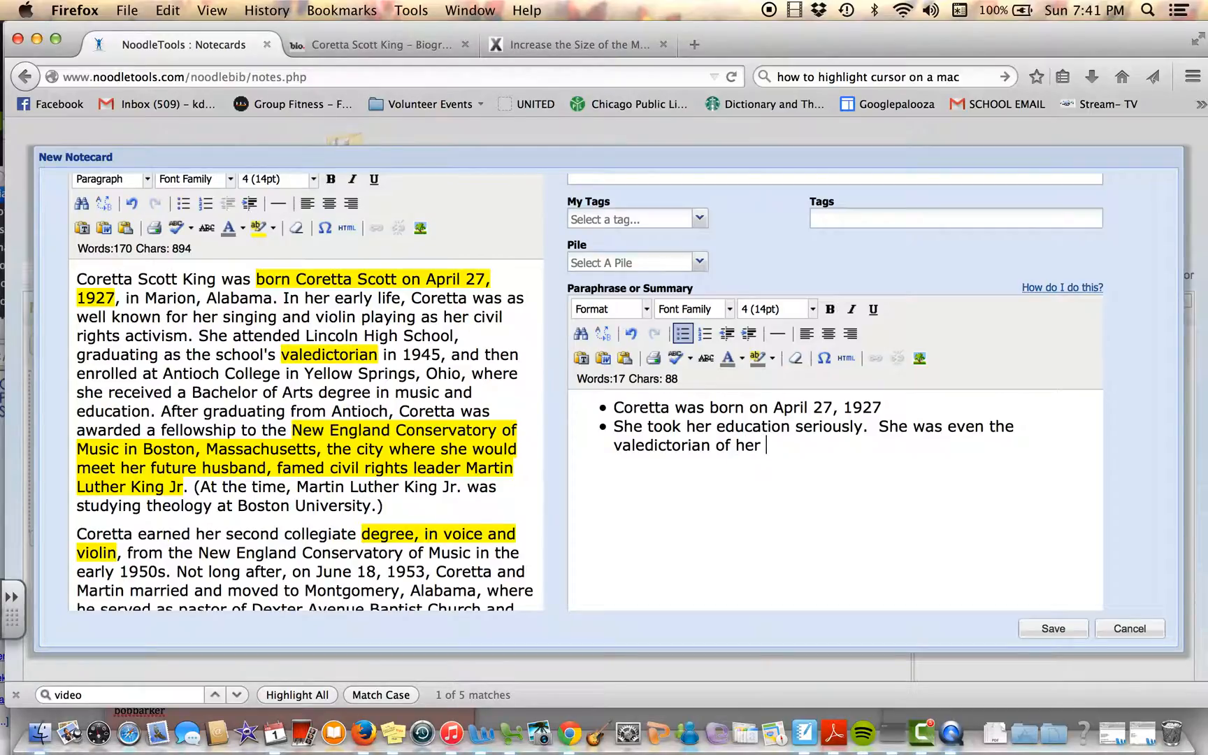
type("graduating class.")
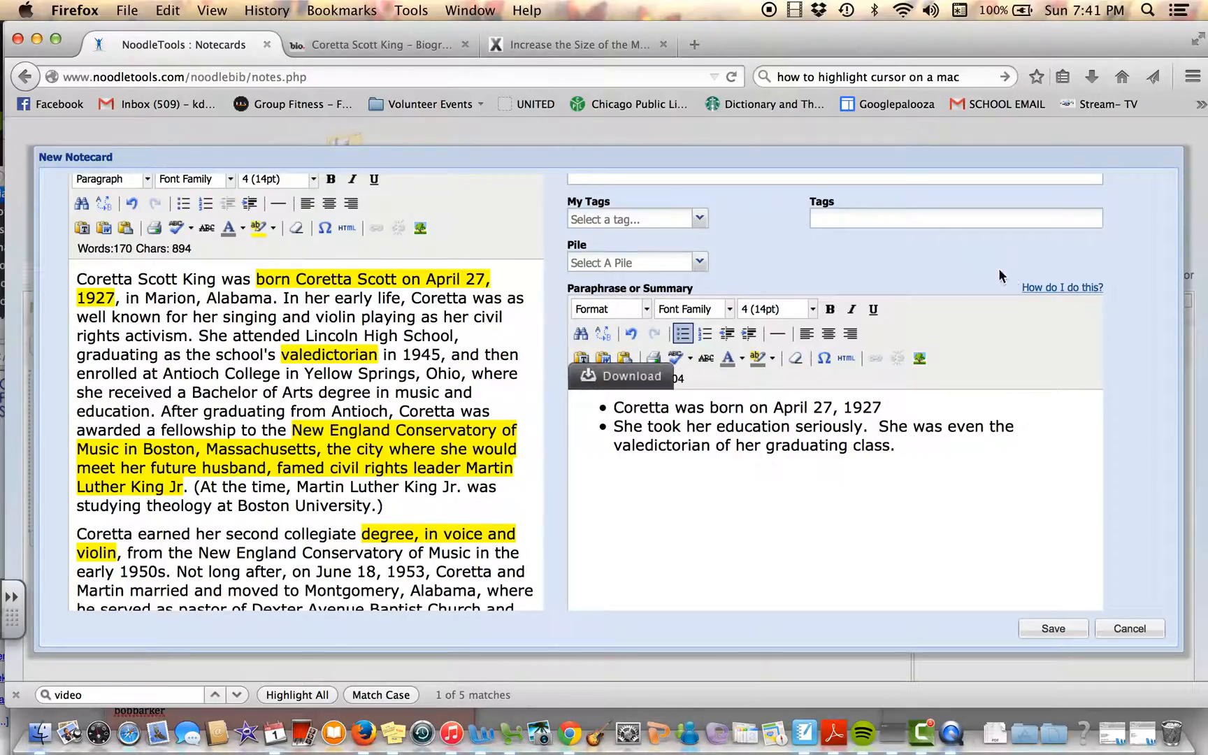
Step: Start a third bullet in the Paraphrase or Summary field reading "went to college at"
key("Return")
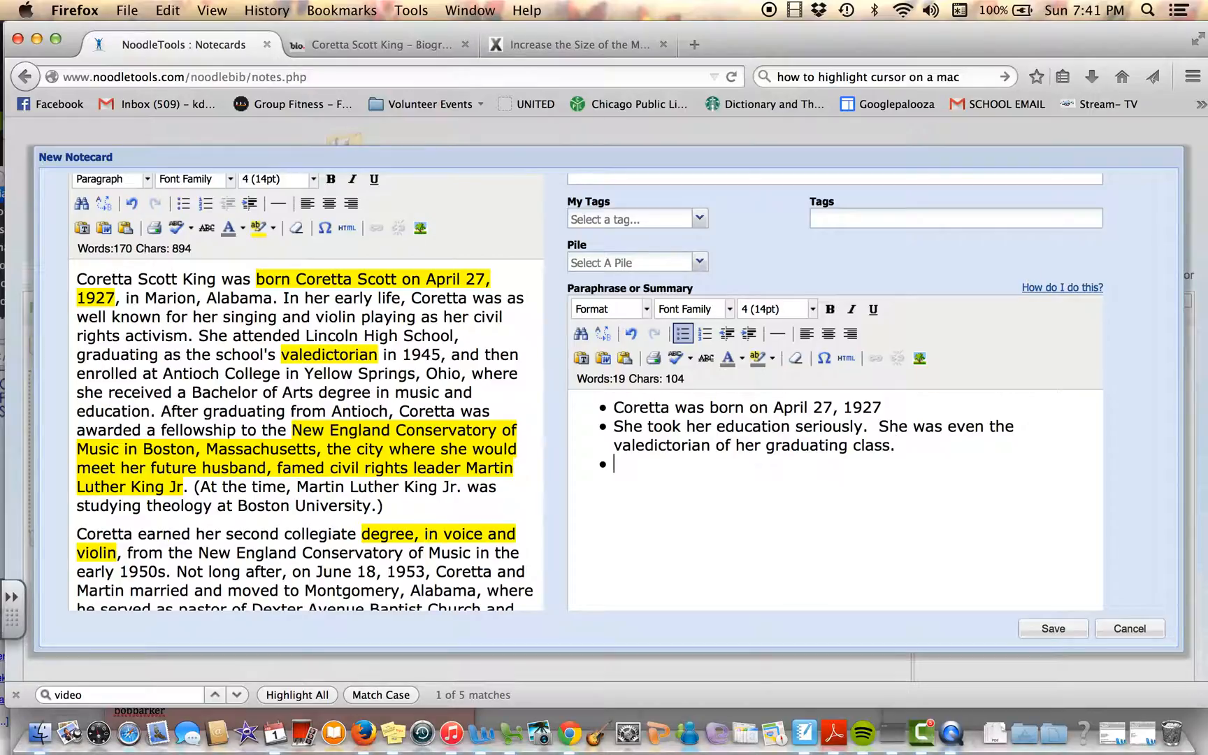
type("went to college")
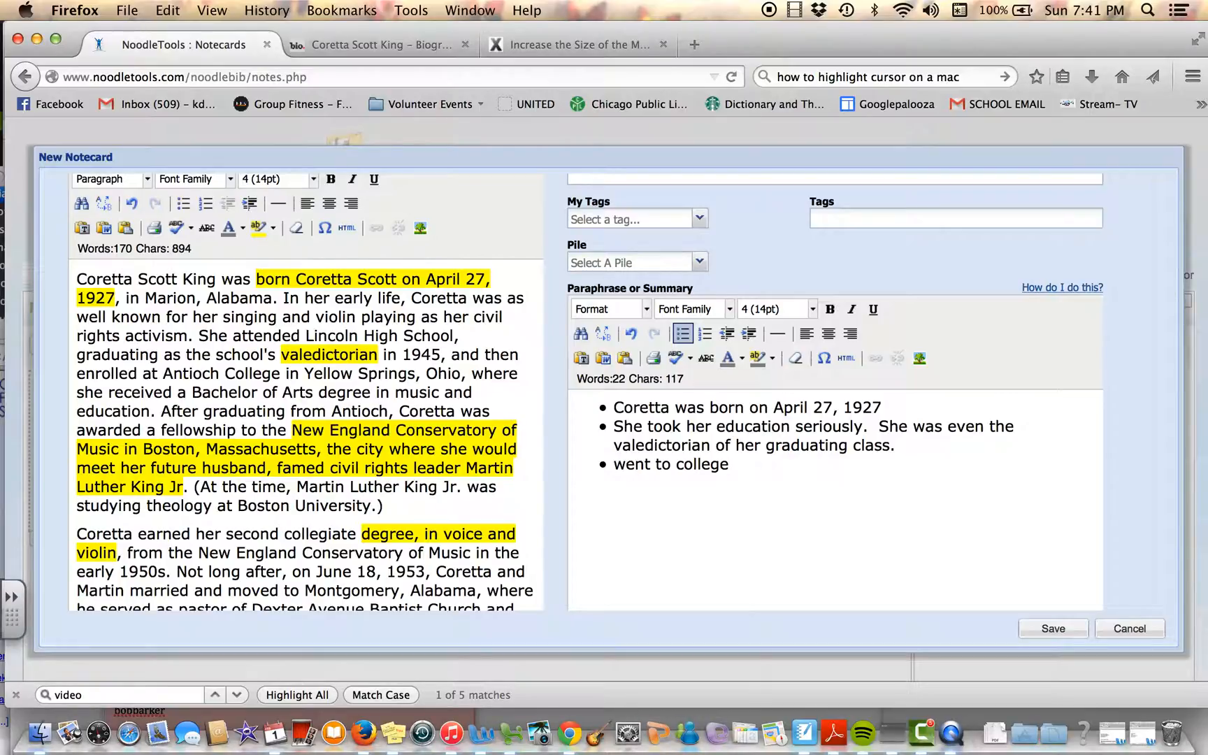
type(" at New Engla")
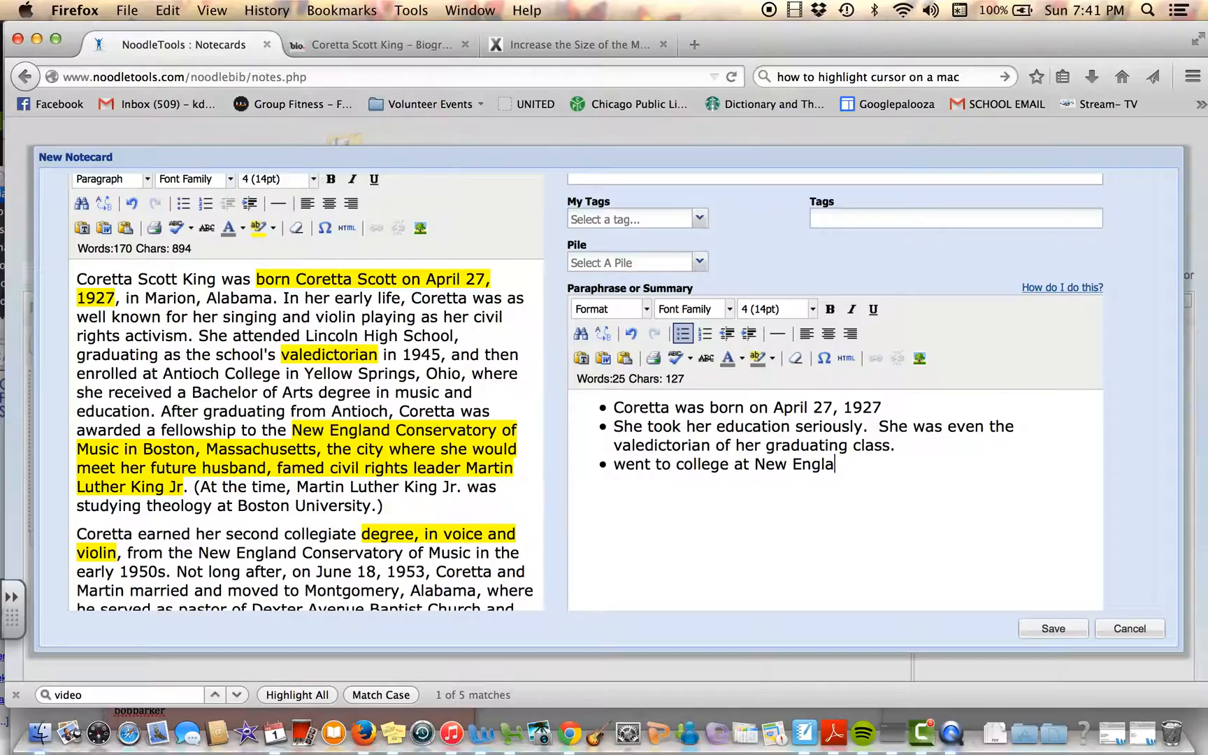
type("nd Conservato")
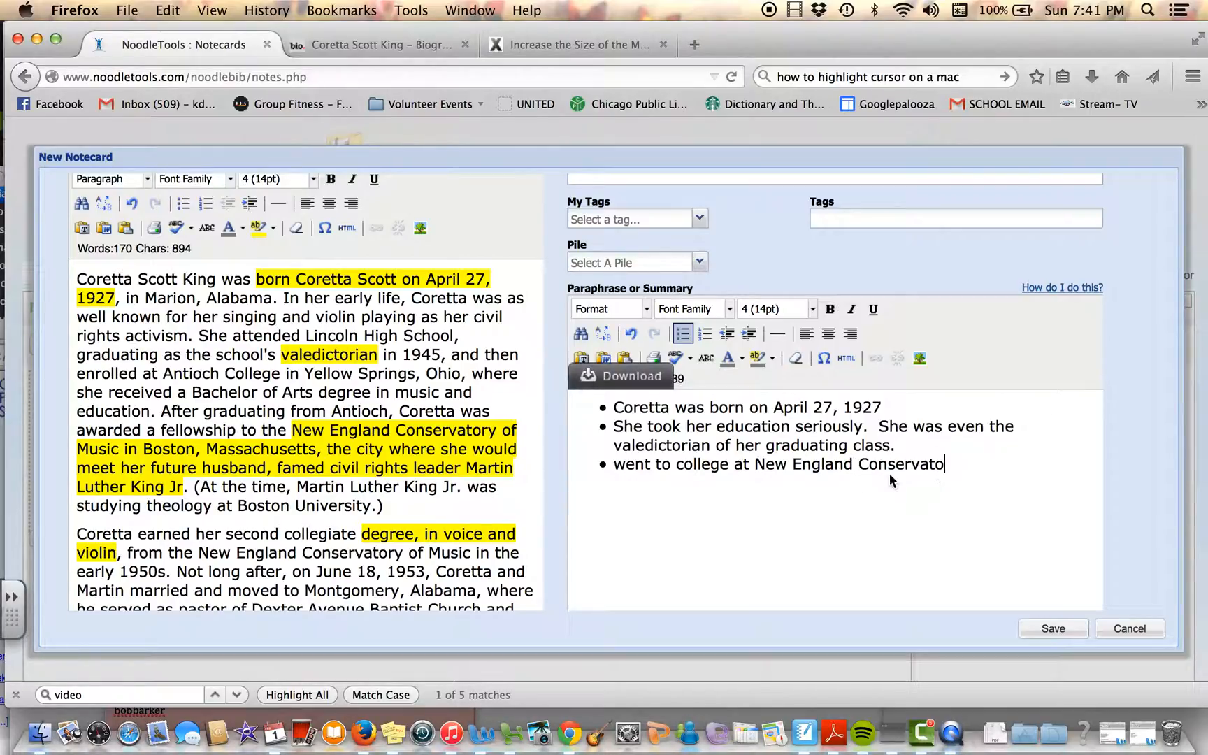
left_click_drag(948, 468, 789, 468)
key("BackSpace")
key("BackSpace")
key("BackSpace")
key("BackSpace")
key("BackSpace")
key("BackSpace")
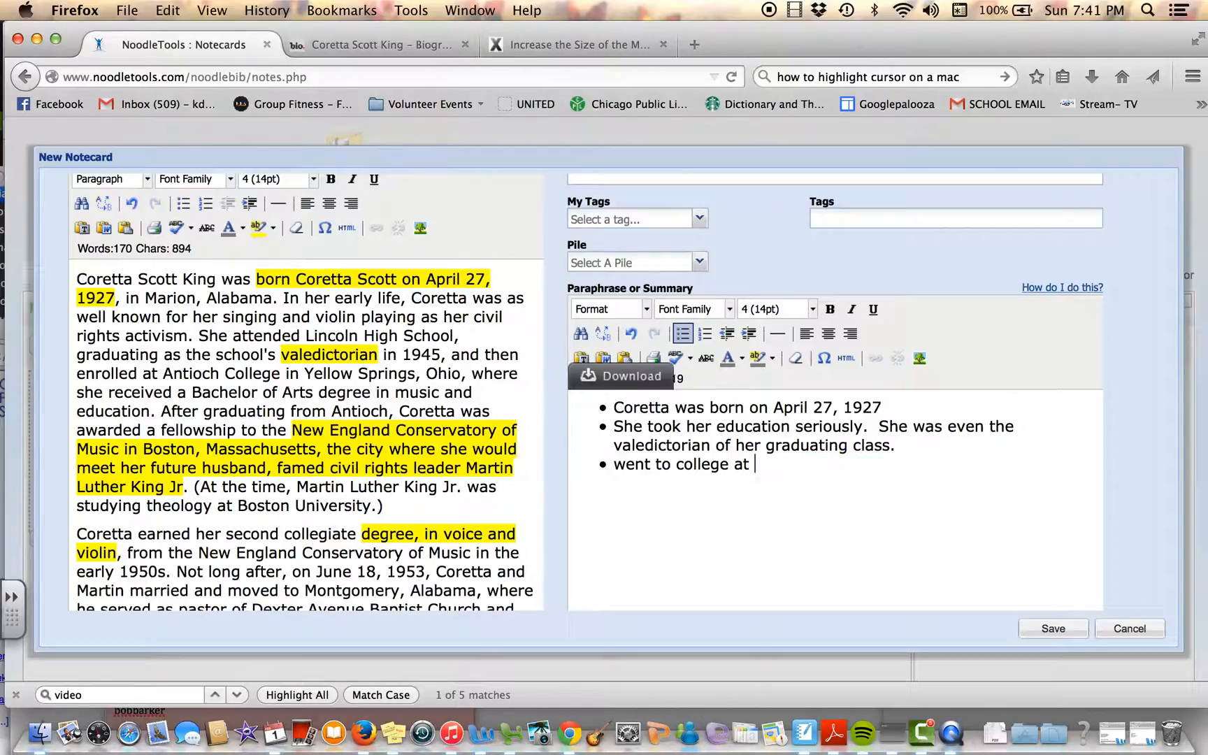
Step: Copy "New England Conservatory of Music in Boston" from the quotation onto the same line of the third paraphrase bullet
left_click_drag(292, 430, 195, 453)
key("super+c")
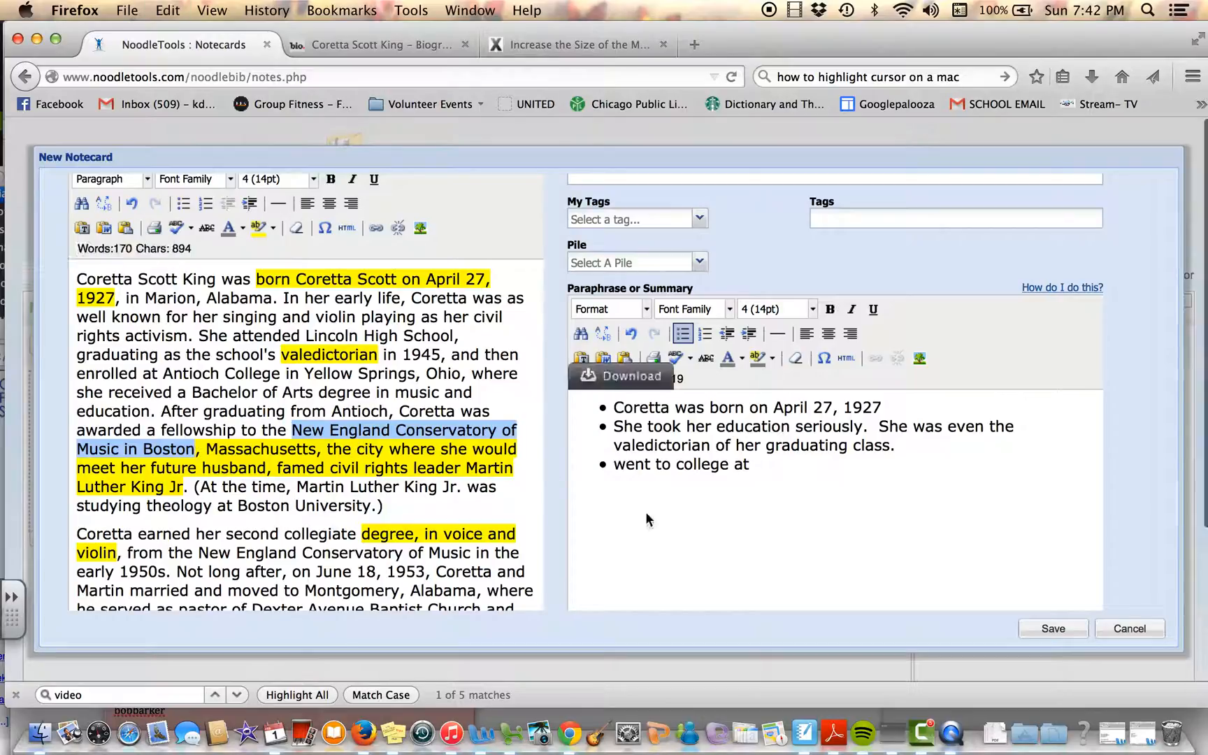
left_click(771, 466)
key("super+v")
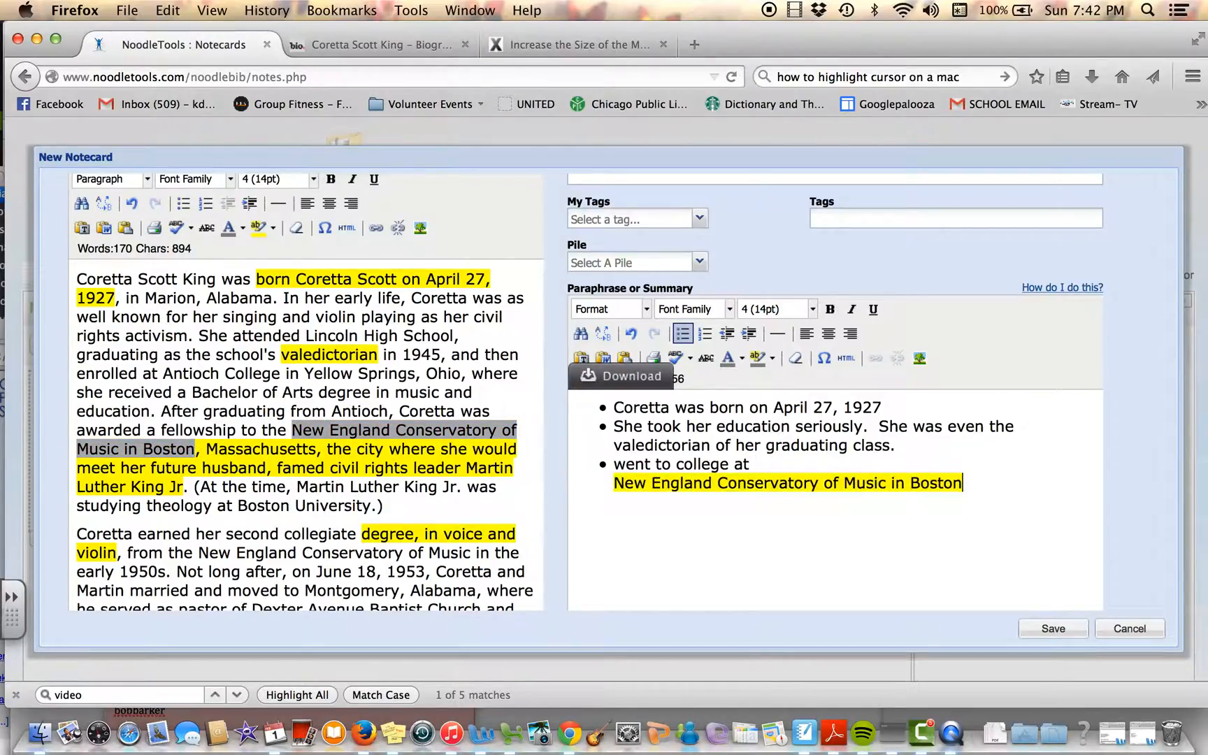
key("BackSpace")
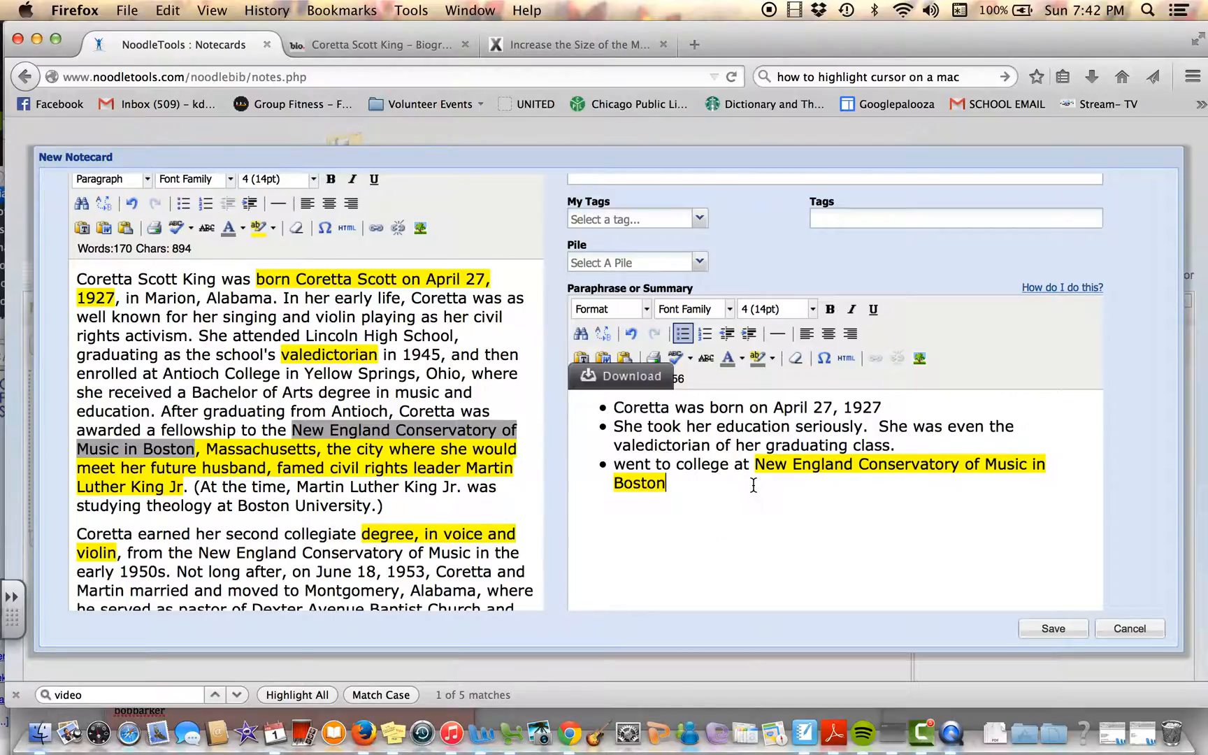
Step: Replace the yellow highlight on "New England Conservatory of Music in Boston" in the paraphrase with a white background
left_click_drag(754, 464, 754, 483)
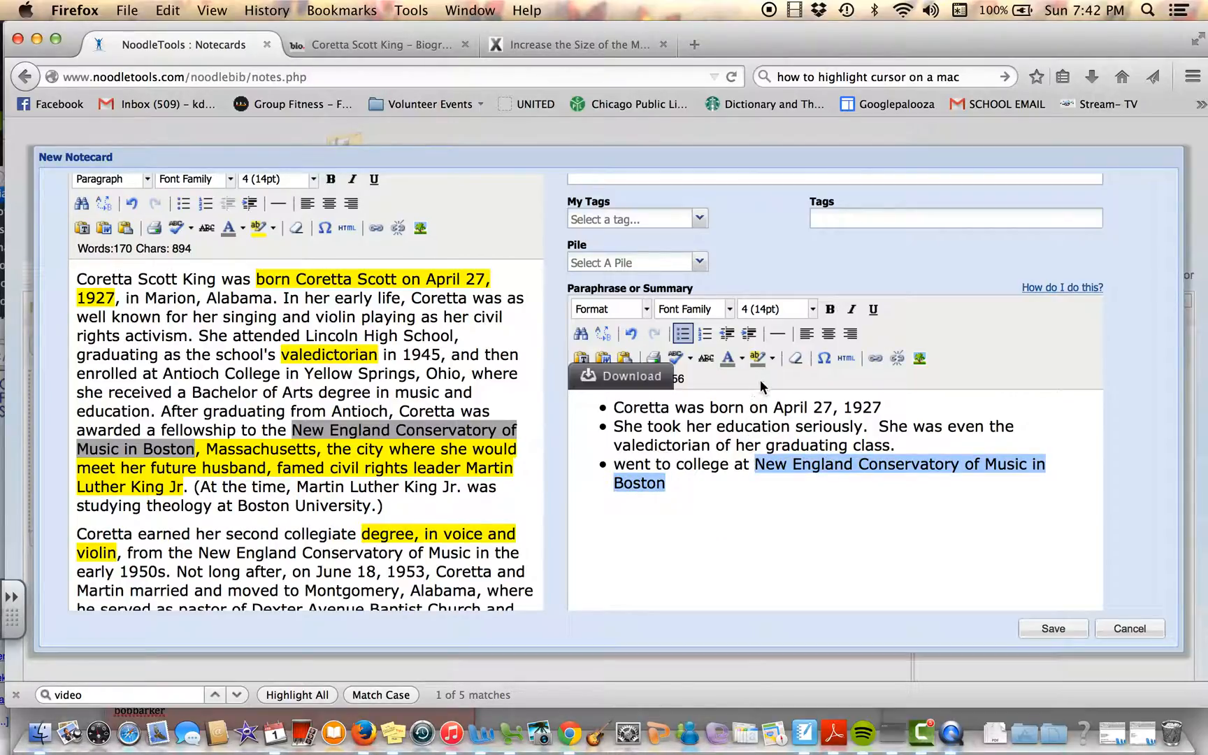
left_click(772, 359)
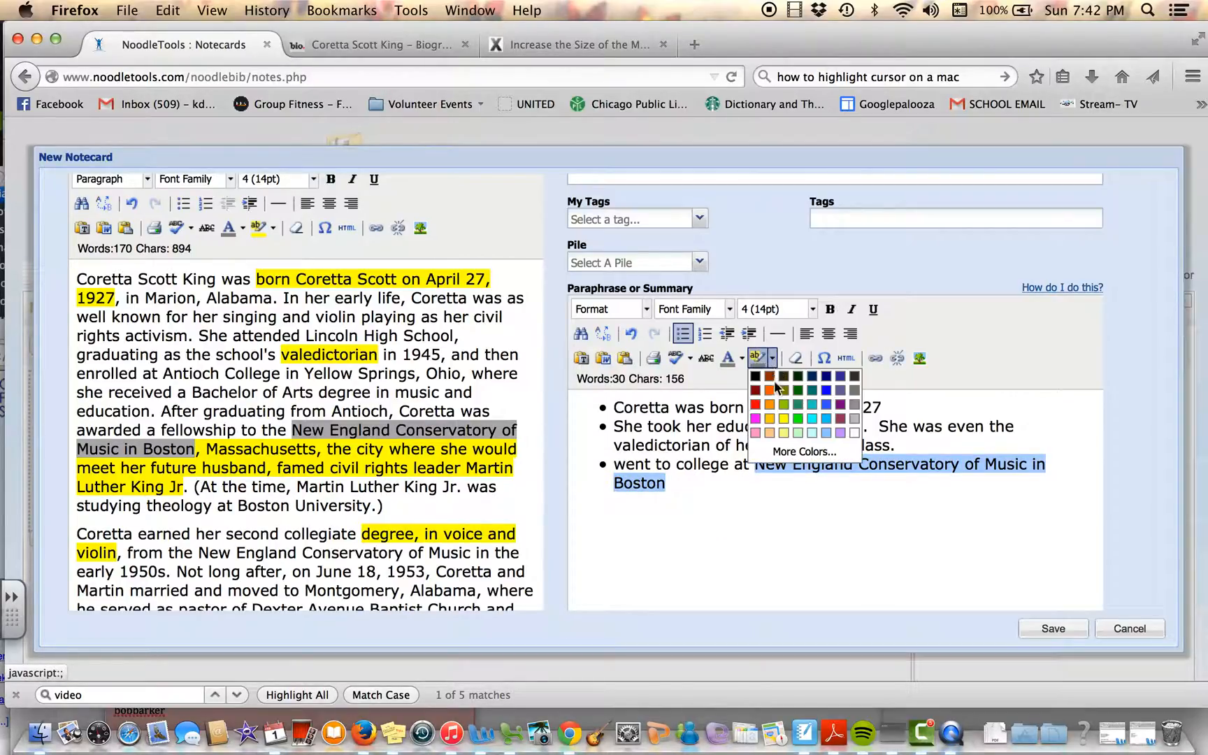
left_click(854, 435)
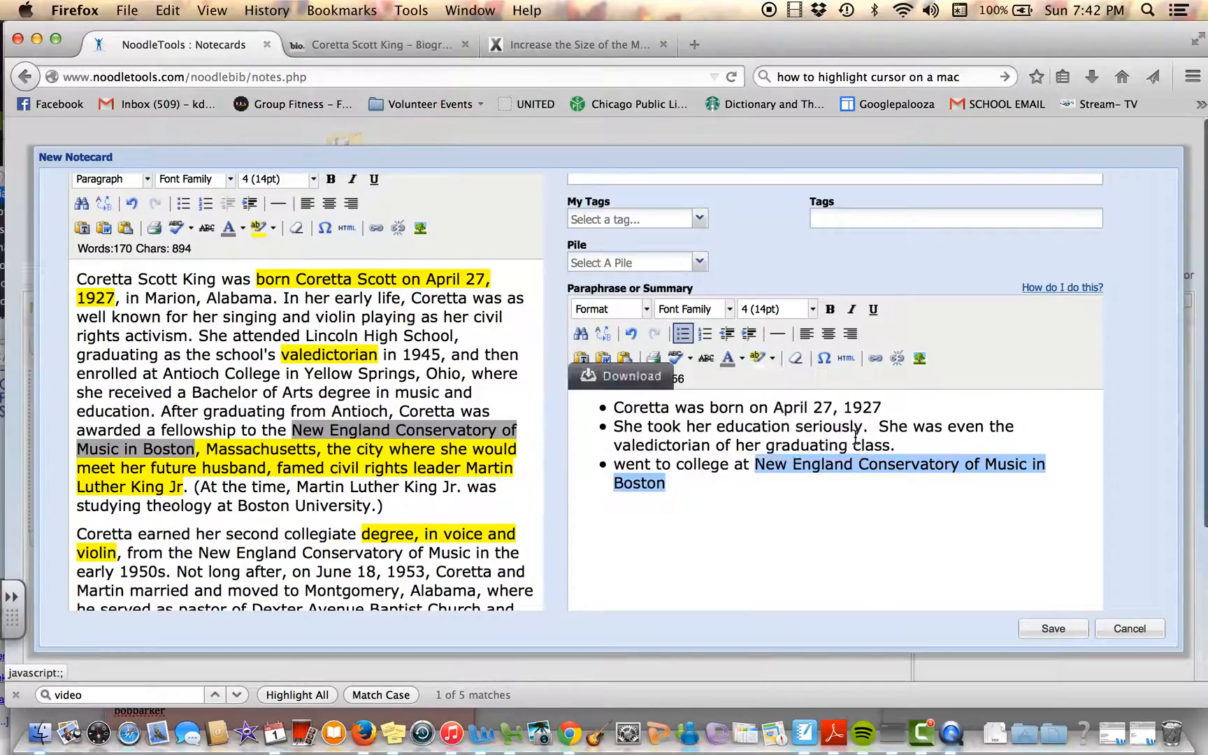
left_click(857, 475)
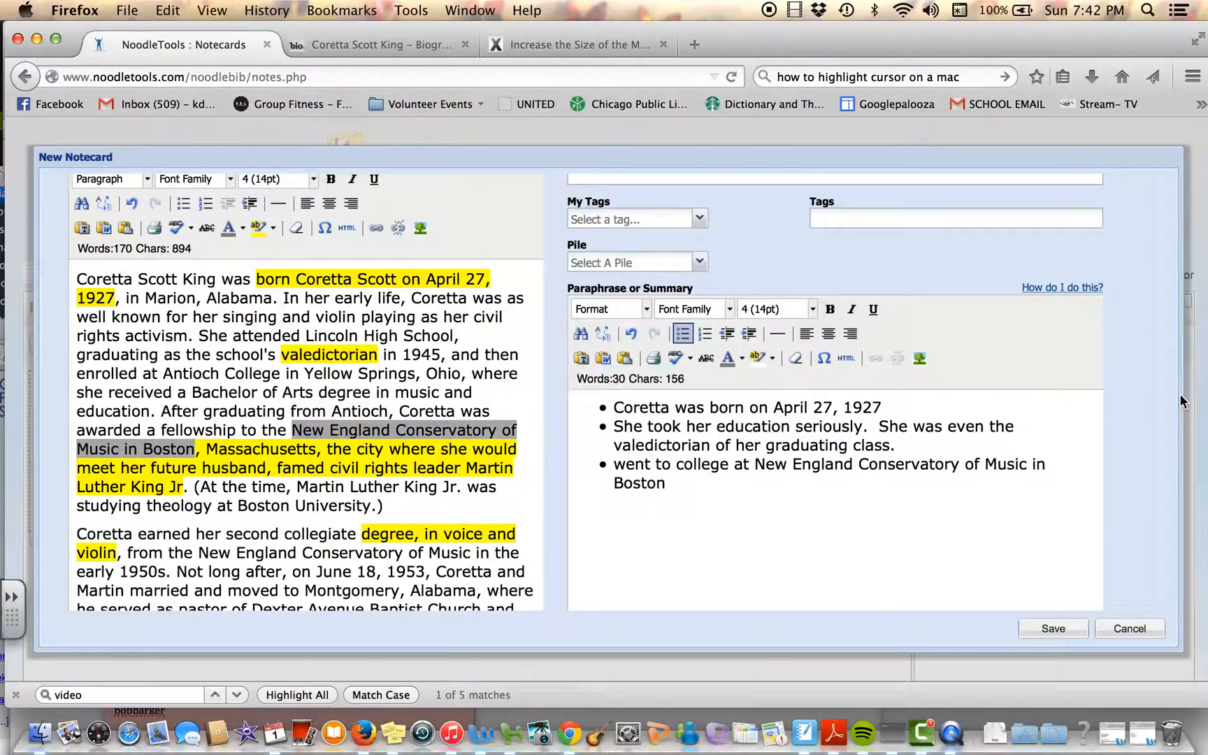
Step: Complete the third paraphrase bullet with "where she met MLK Jr."
type("where she met ML")
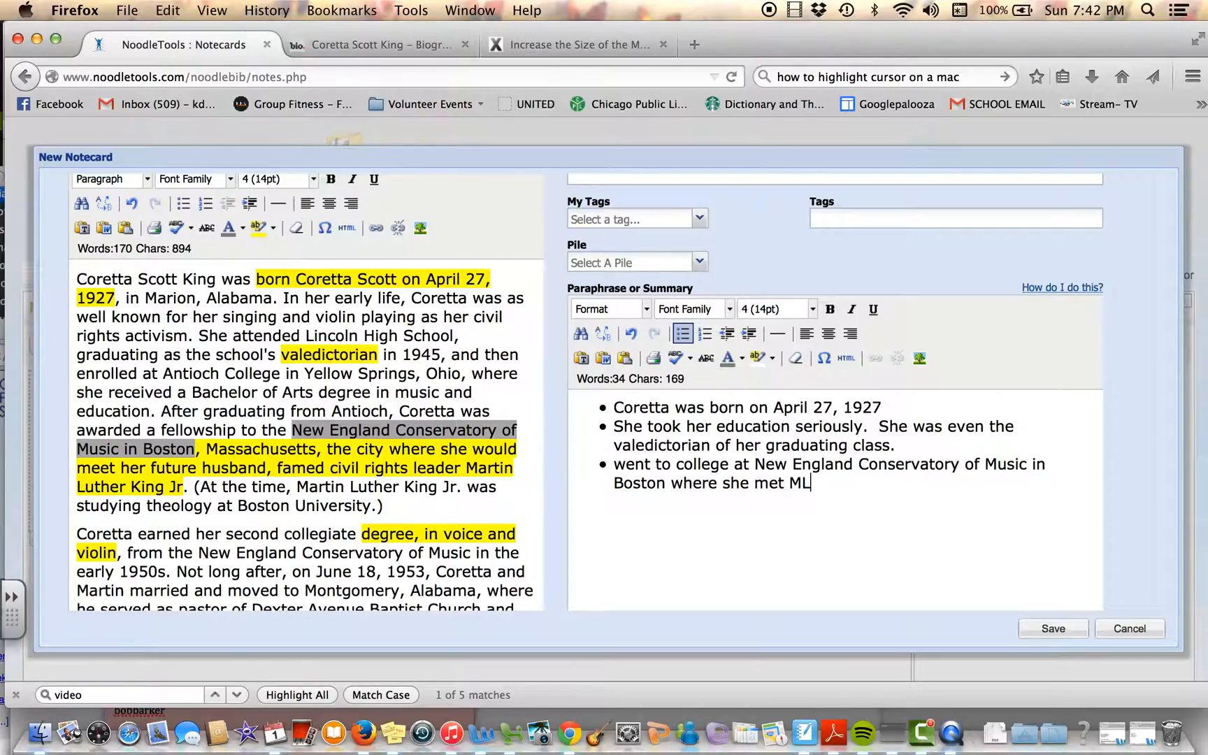
type("K Jr.")
Step: Add a fourth paraphrase bullet reading "Coretta was very musical. In fact, she earned her second degree in voice & violin."
key("Return")
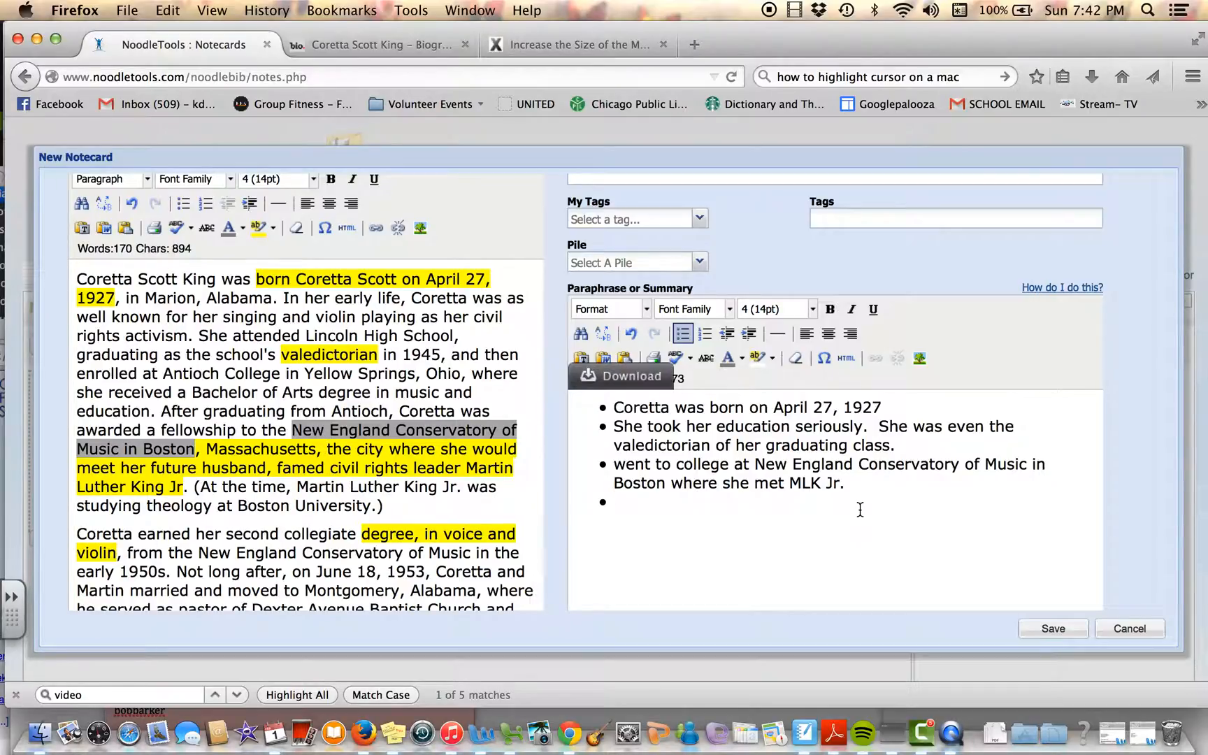
type("Coretta was v")
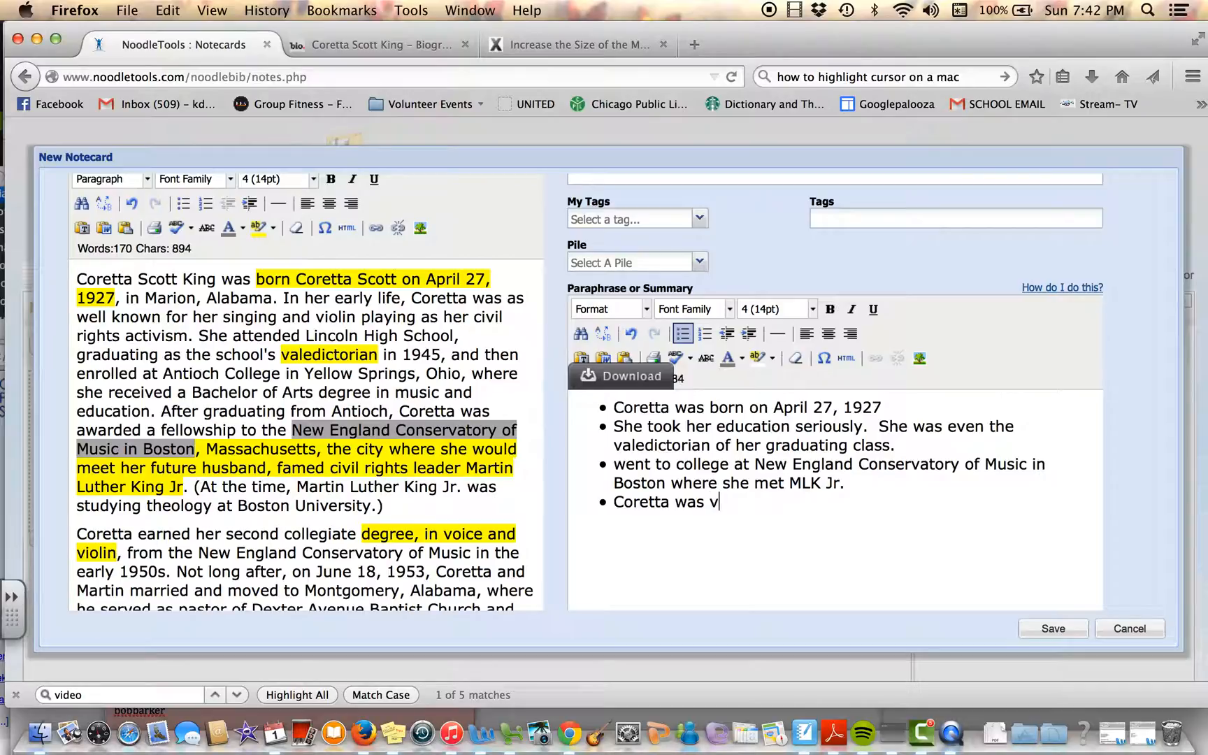
type("ery musical.  In fact, ")
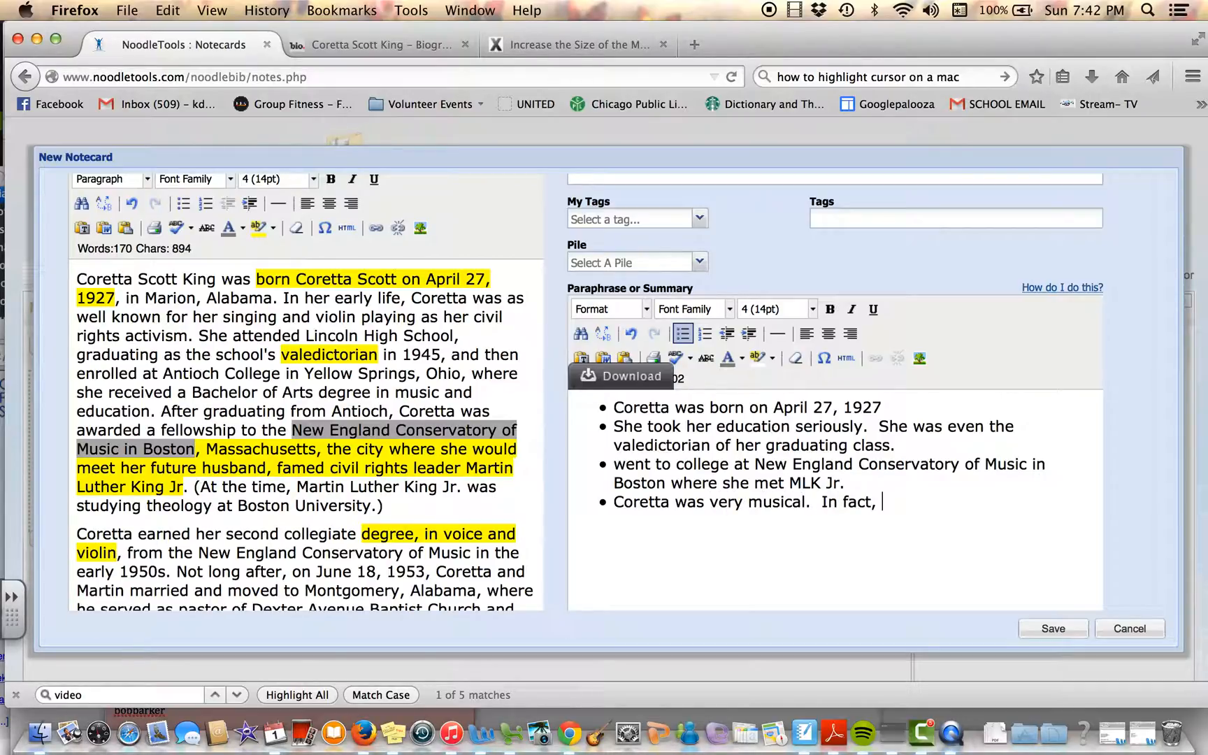
type("she earned her second degree ")
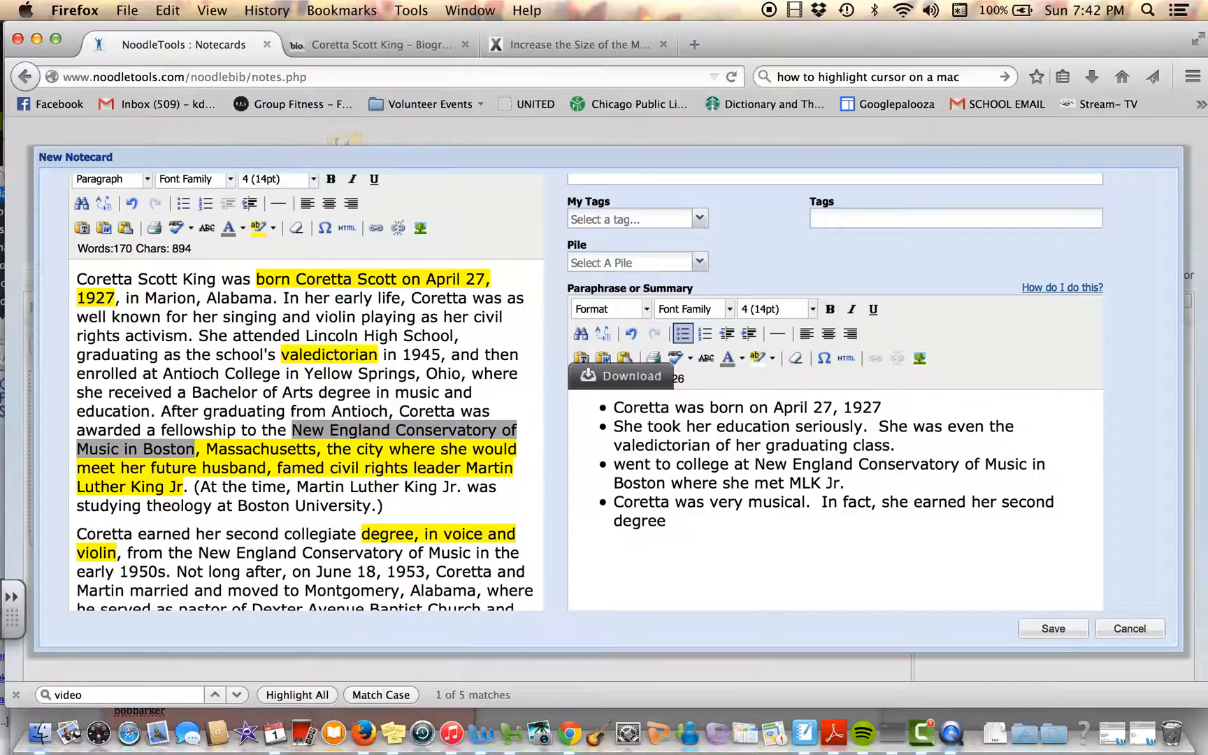
type("in voice & violin.")
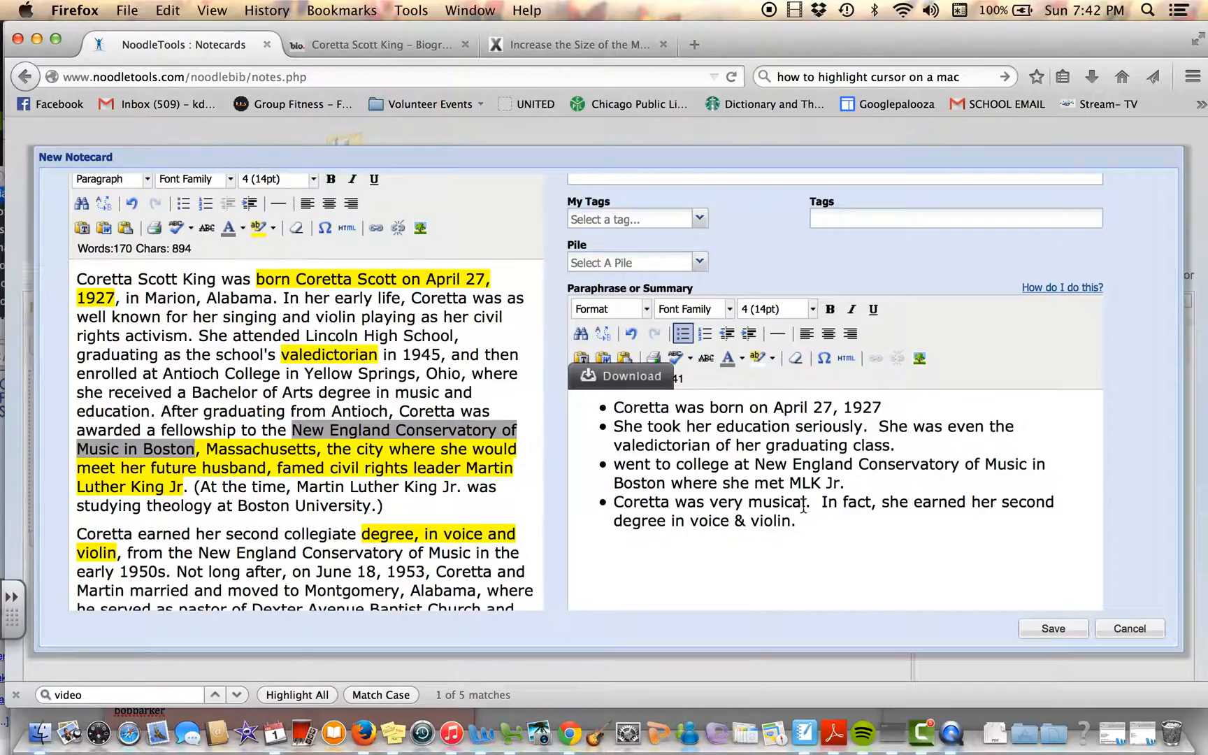
Step: Start a bulleted list in the My Ideas field with font size 4 (14pt)
scroll(489, 350, "down", 1)
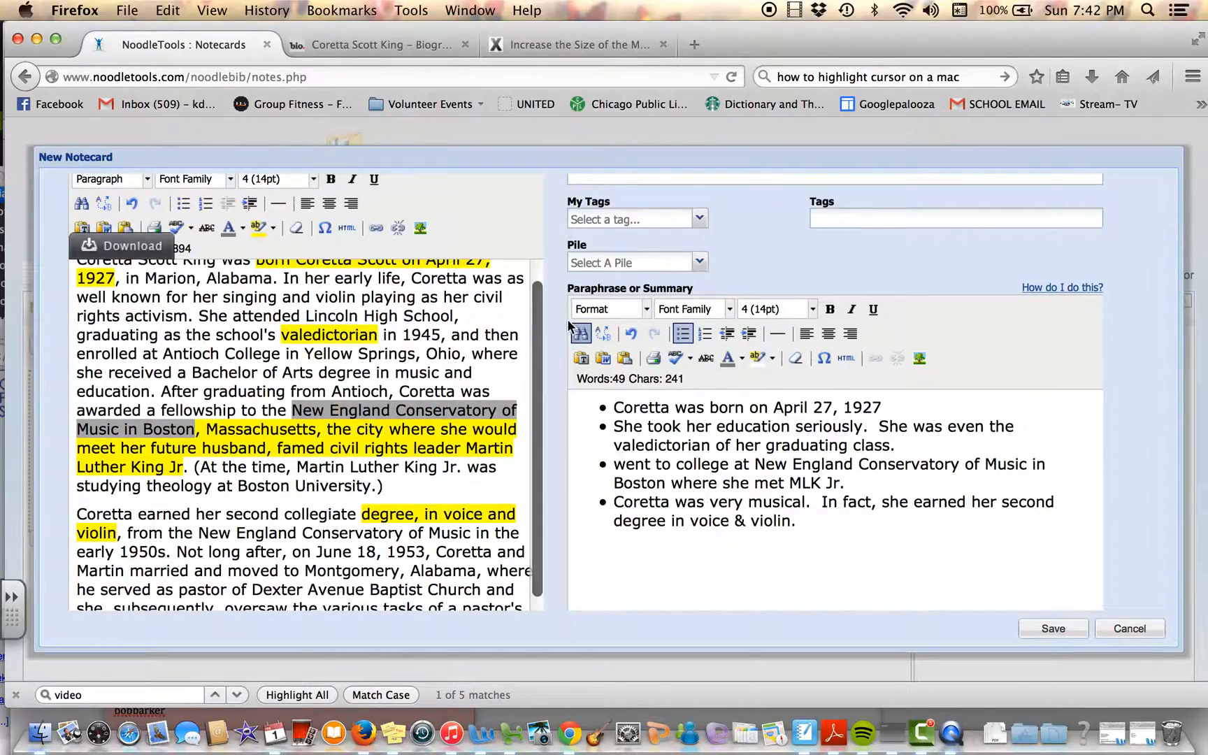
scroll(569, 325, "down", 5)
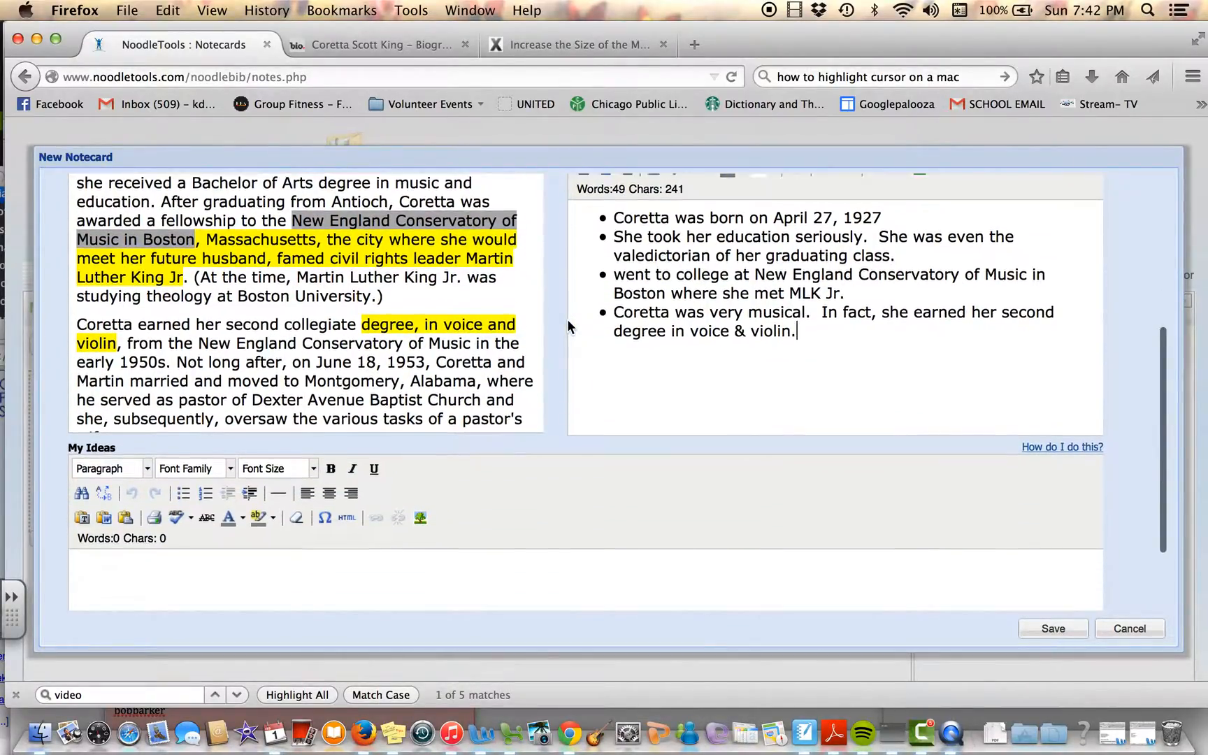
scroll(567, 325, "down", 2)
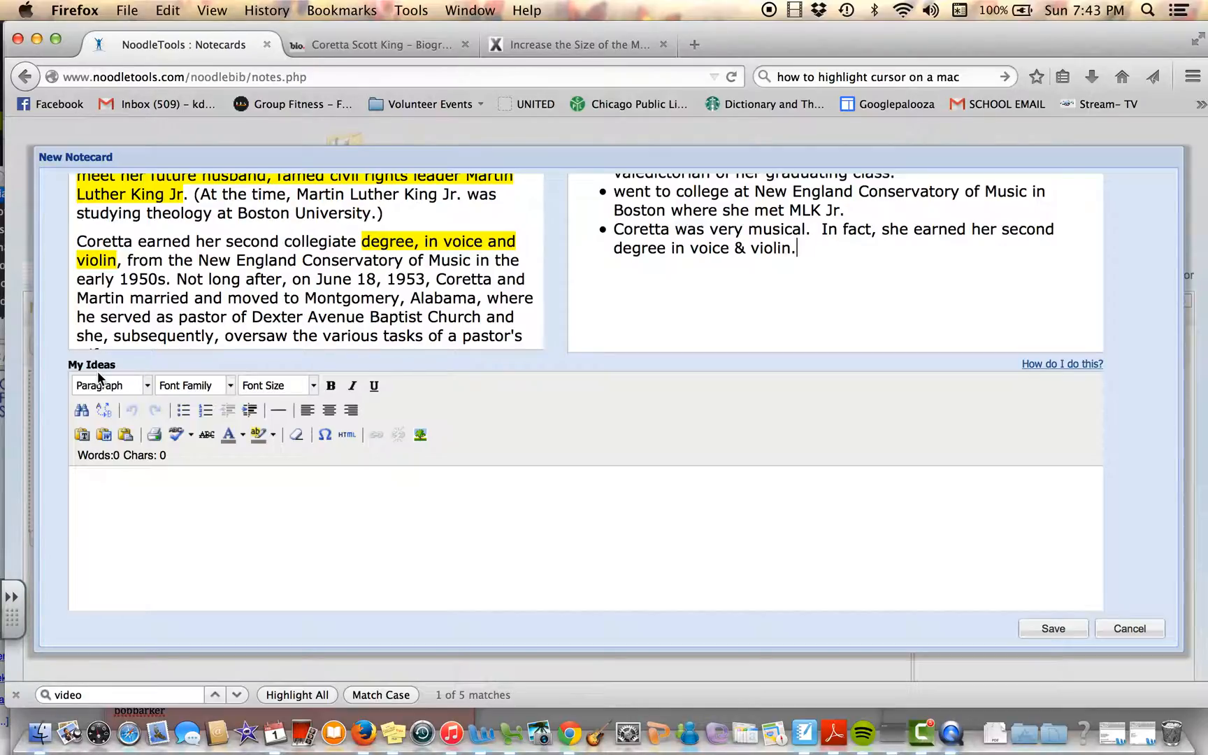
left_click(258, 510)
left_click(302, 383)
left_click(291, 489)
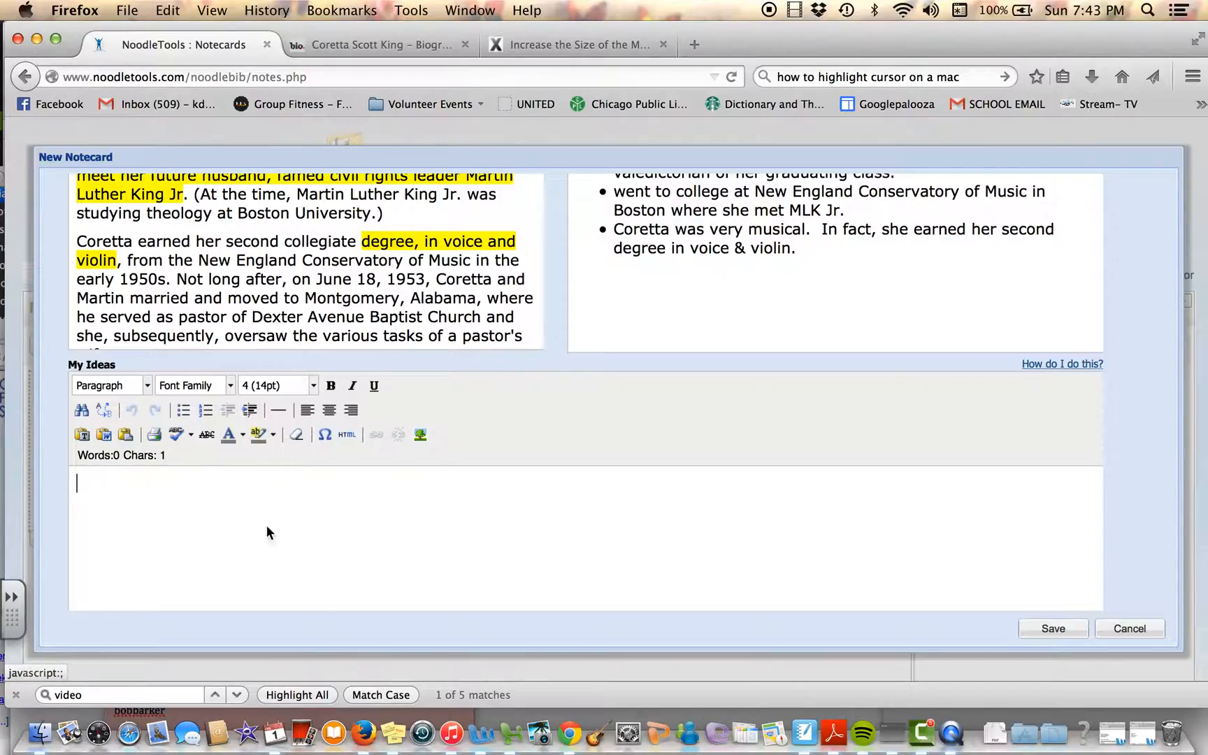
left_click(184, 409)
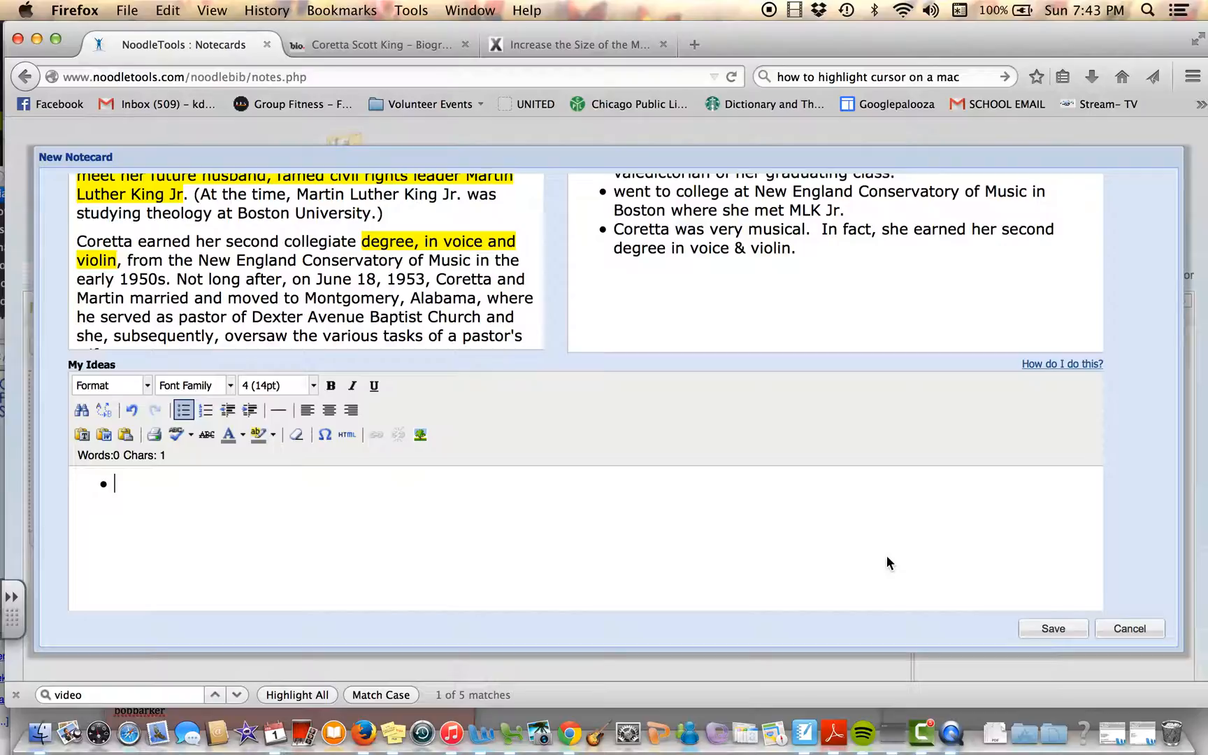
Step: Write the first My Ideas bullet as "Did Coretta know when she met & married MLK Jr. that she too would play a role in the civil rights movement?"
type("Did Coretta know when she met & married MLK Jr. that ")
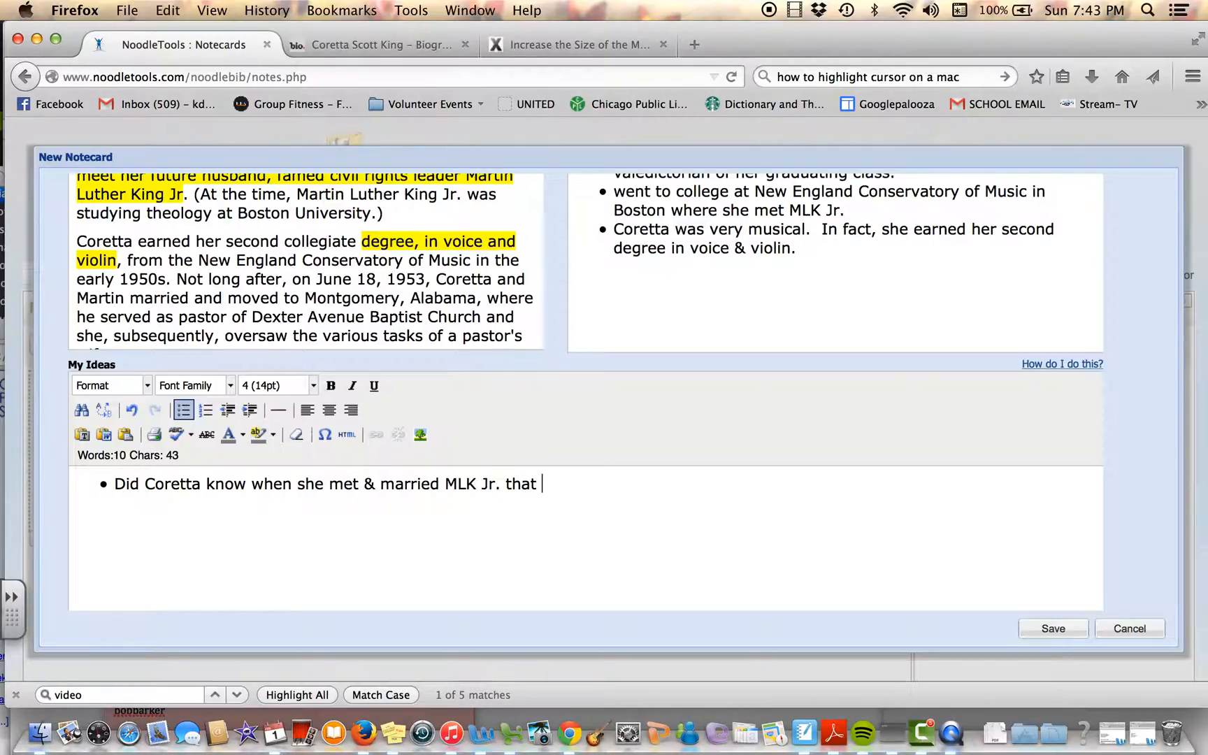
type("she to")
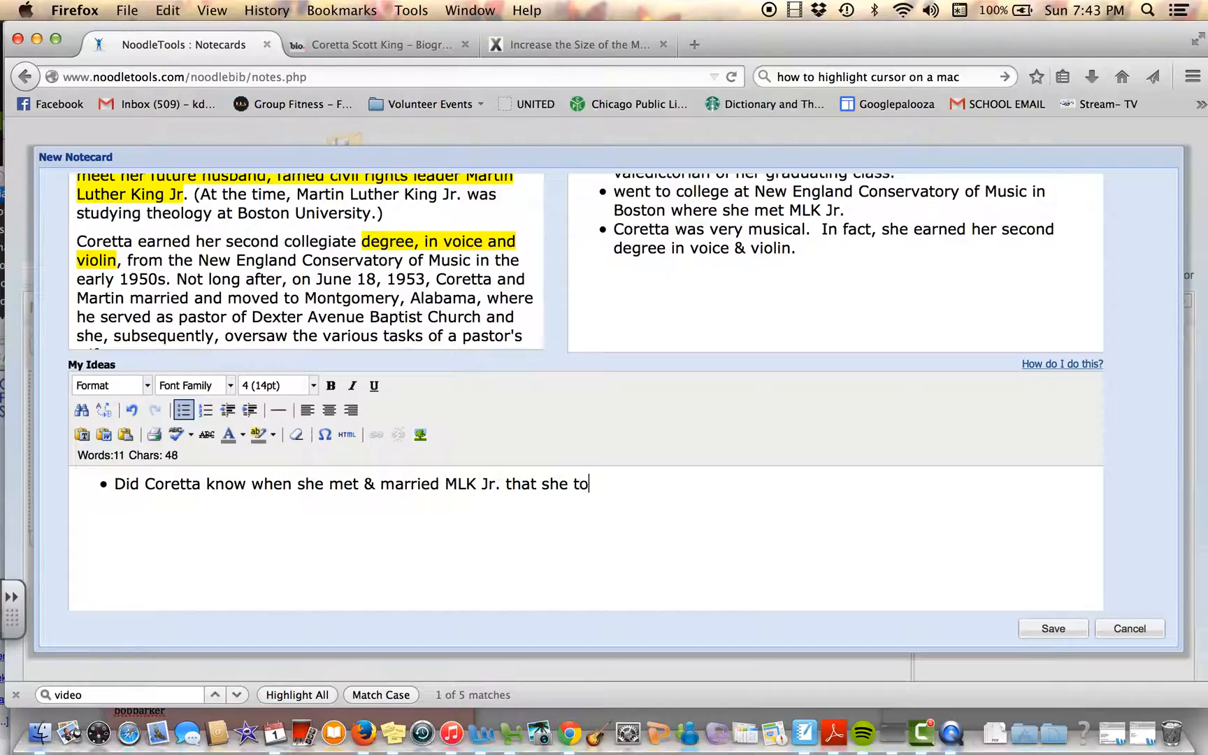
type("o would pl")
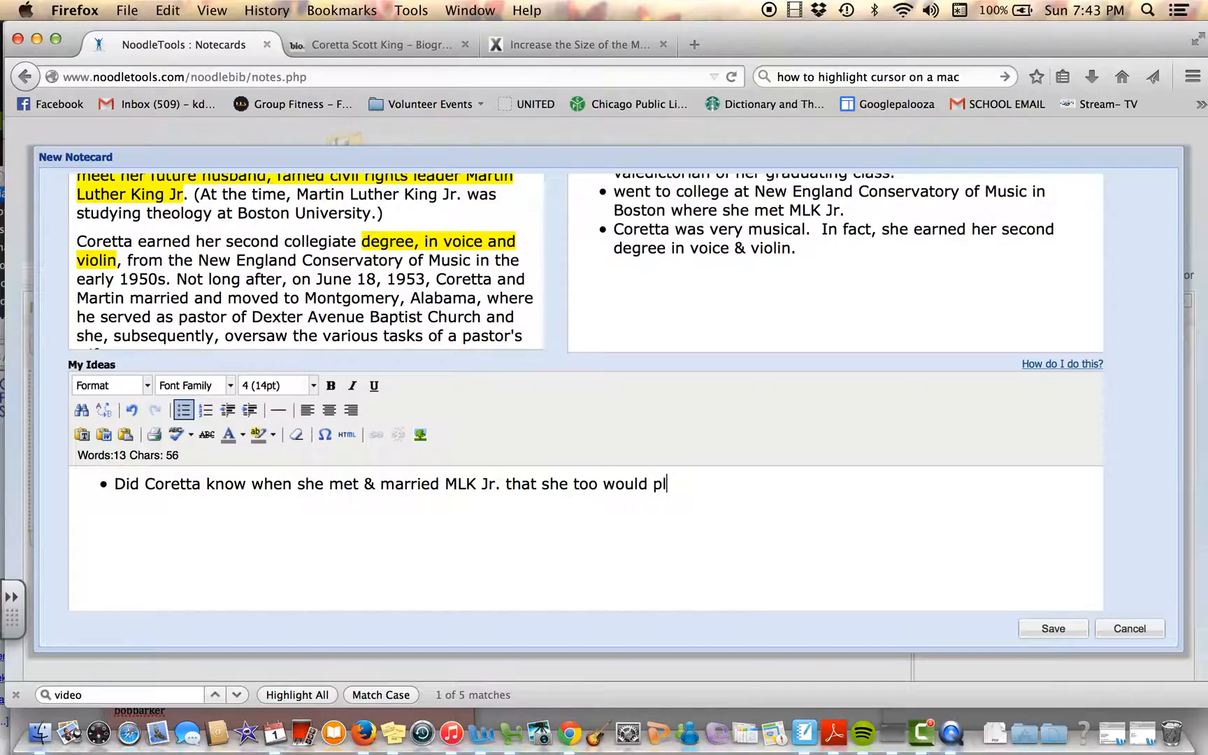
type("ay a role in the c")
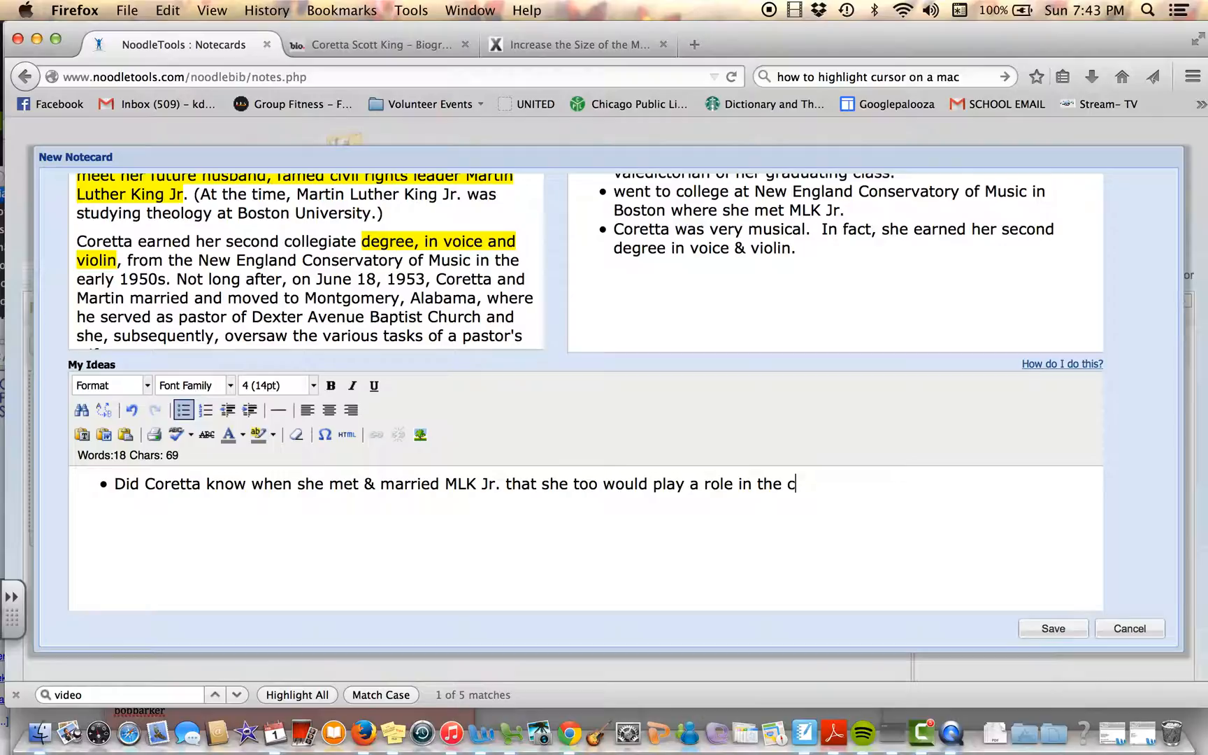
type("ivil rights movement?")
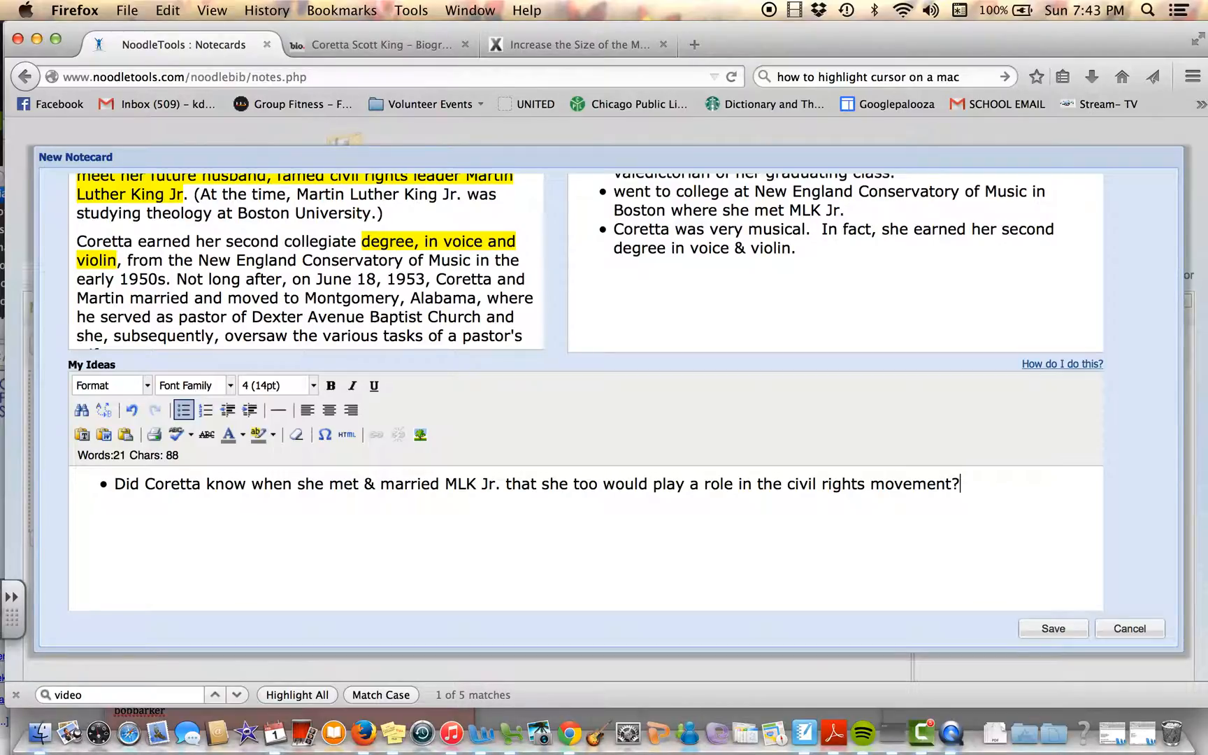
Step: Add a second My Ideas bullet reading "id Coretta ever do anything in her life with her musical talents?"
key("Return")
type("Did Coretta every do ant")
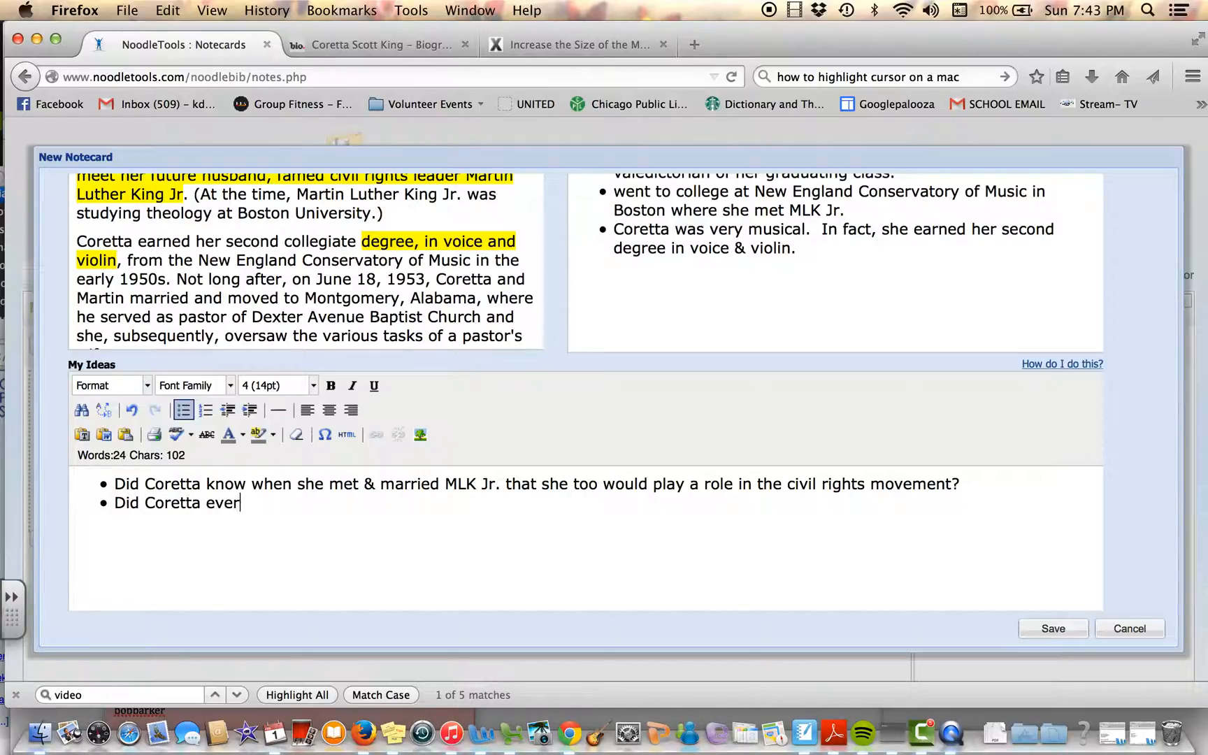
key("BackSpace")
key("BackSpace")
key("BackSpace")
key("BackSpace")
key("BackSpace")
key("BackSpace")
key("BackSpace")
key("BackSpace")
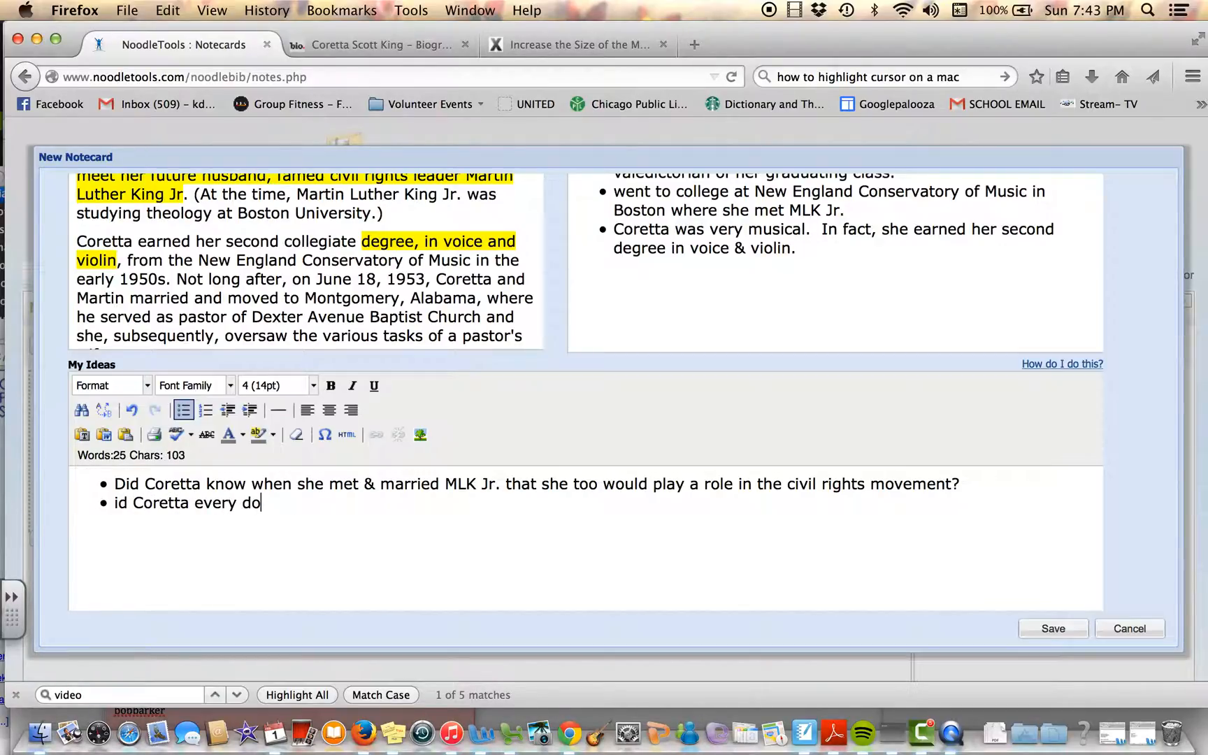
type("doi")
key("BackSpace")
type("anything in her lif")
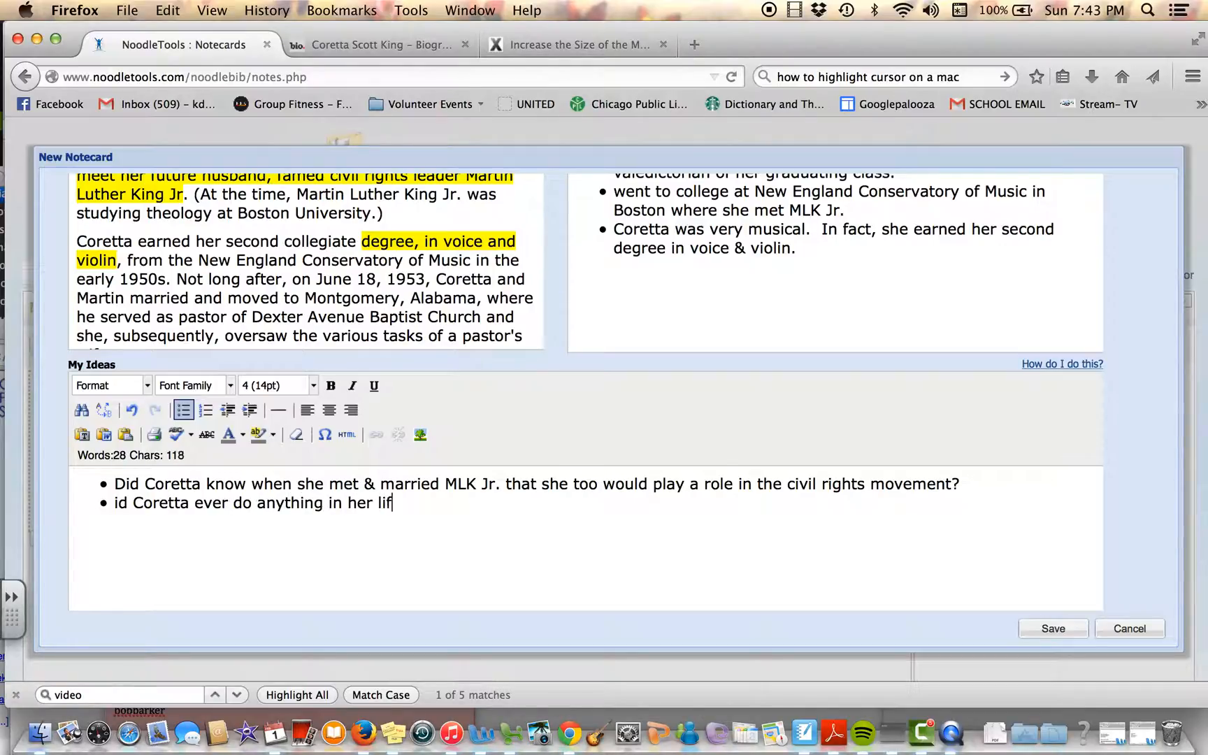
type("e with her ")
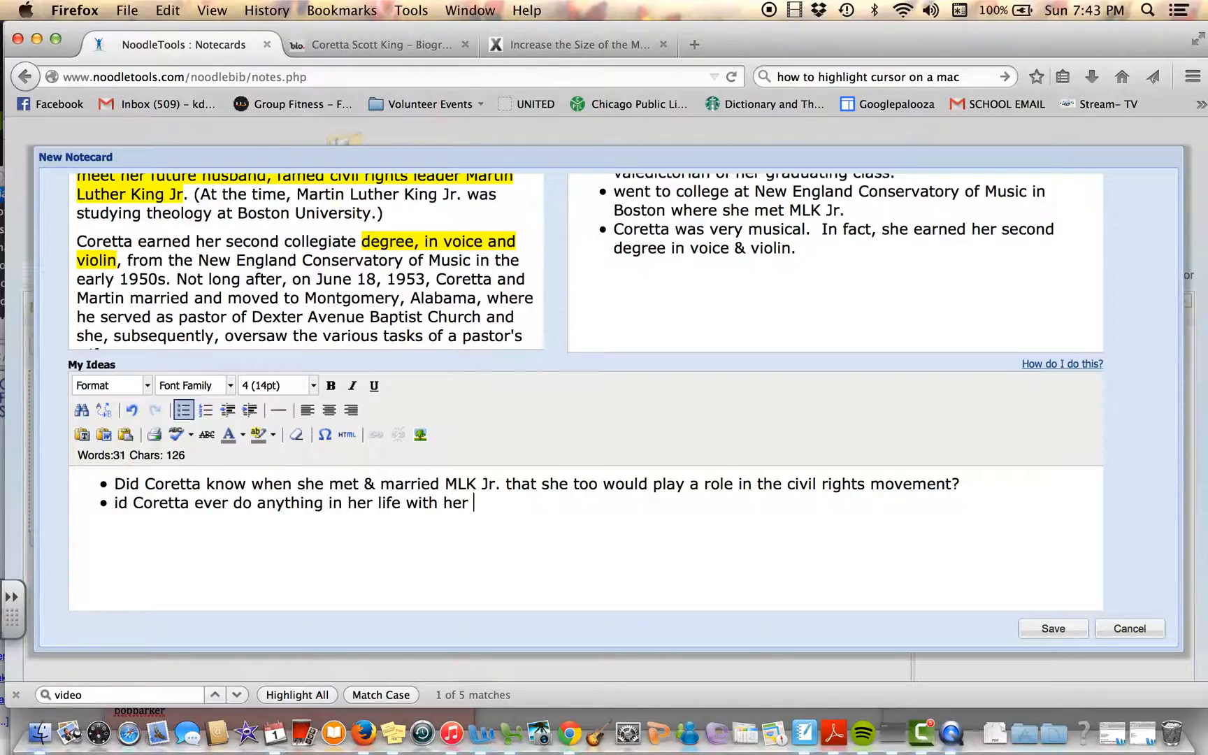
type("musical talents?")
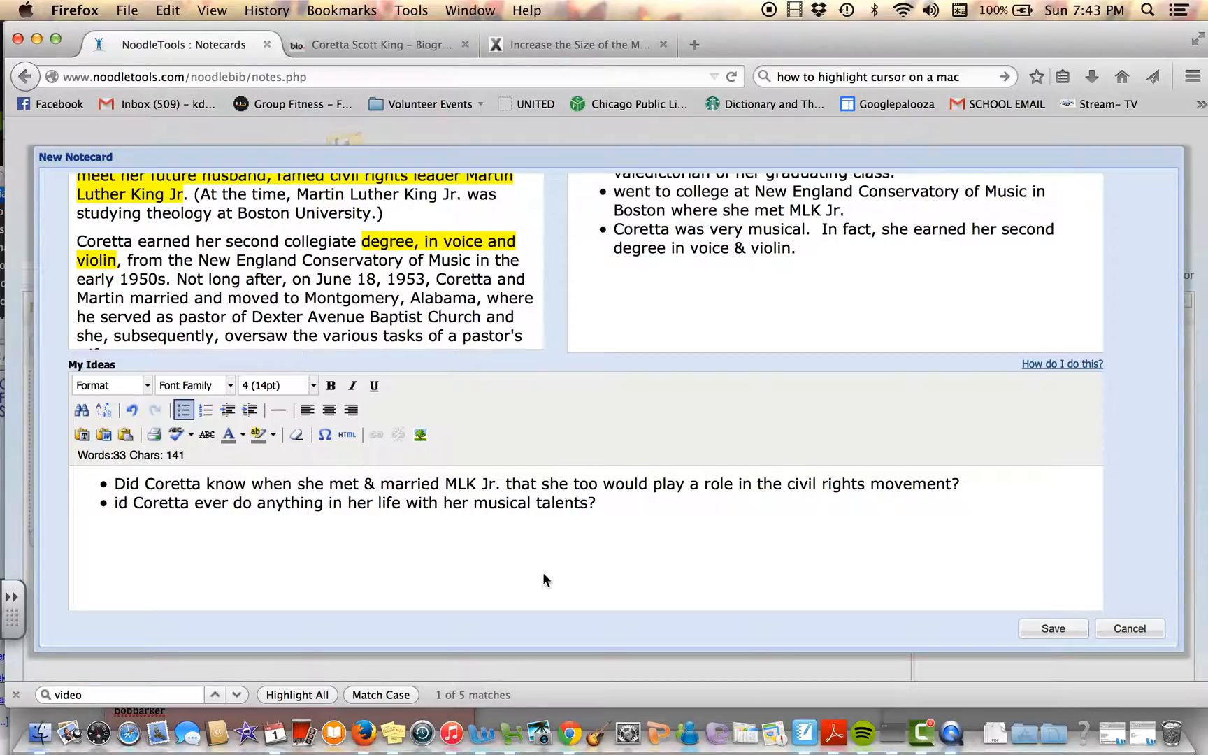
scroll(539, 555, "up", 1)
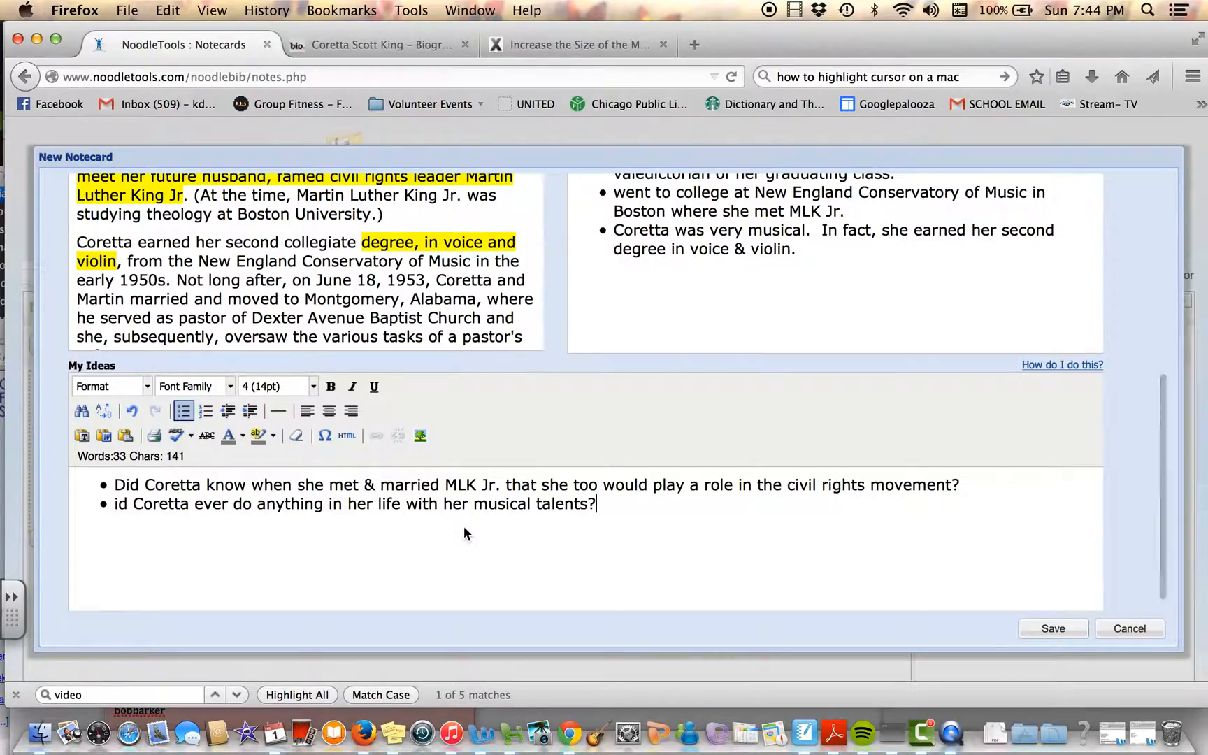
scroll(463, 528, "up", 3)
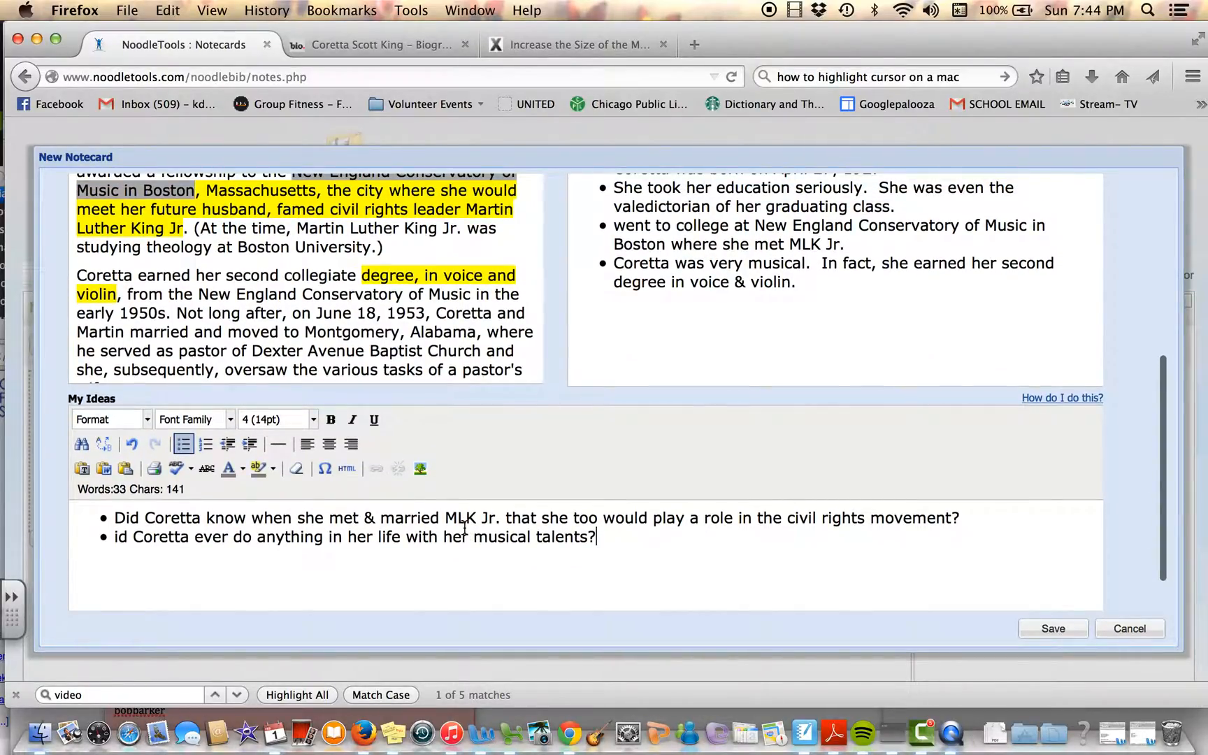
Step: Check which sources are available for linking to the Early Life notecard
scroll(464, 525, "up", 10)
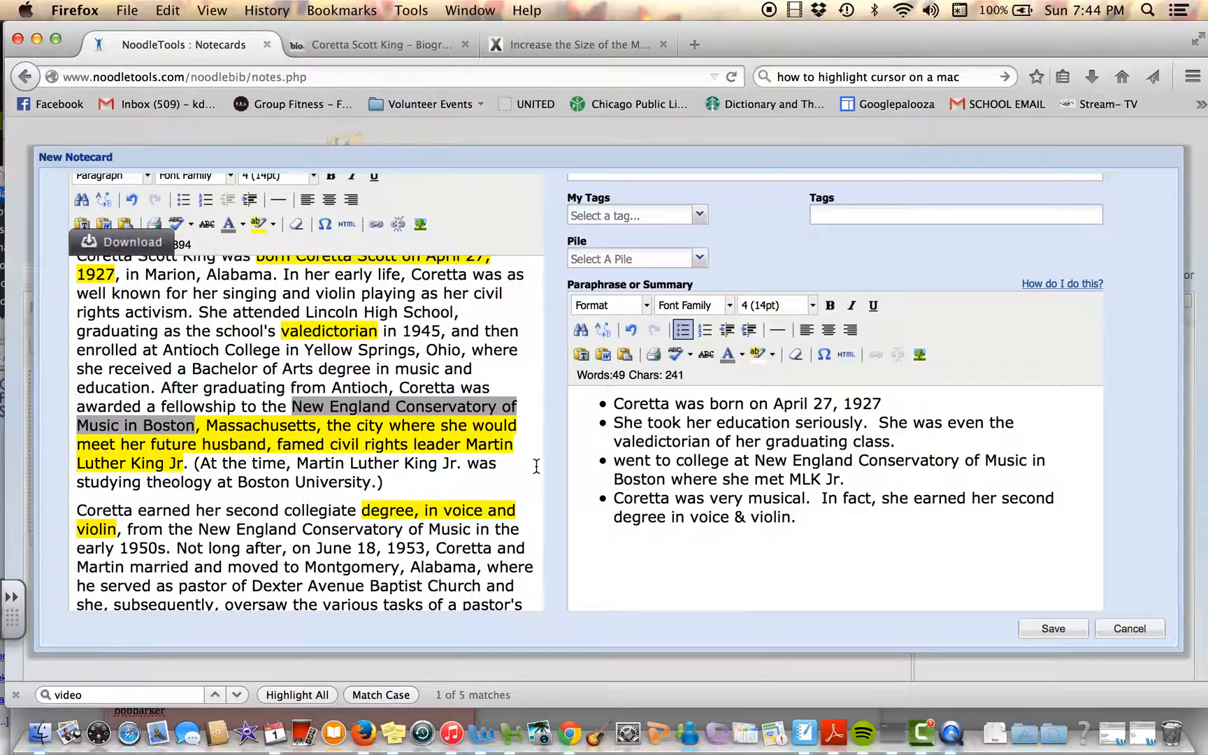
scroll(536, 466, "up", 2)
scroll(557, 374, "up", 3)
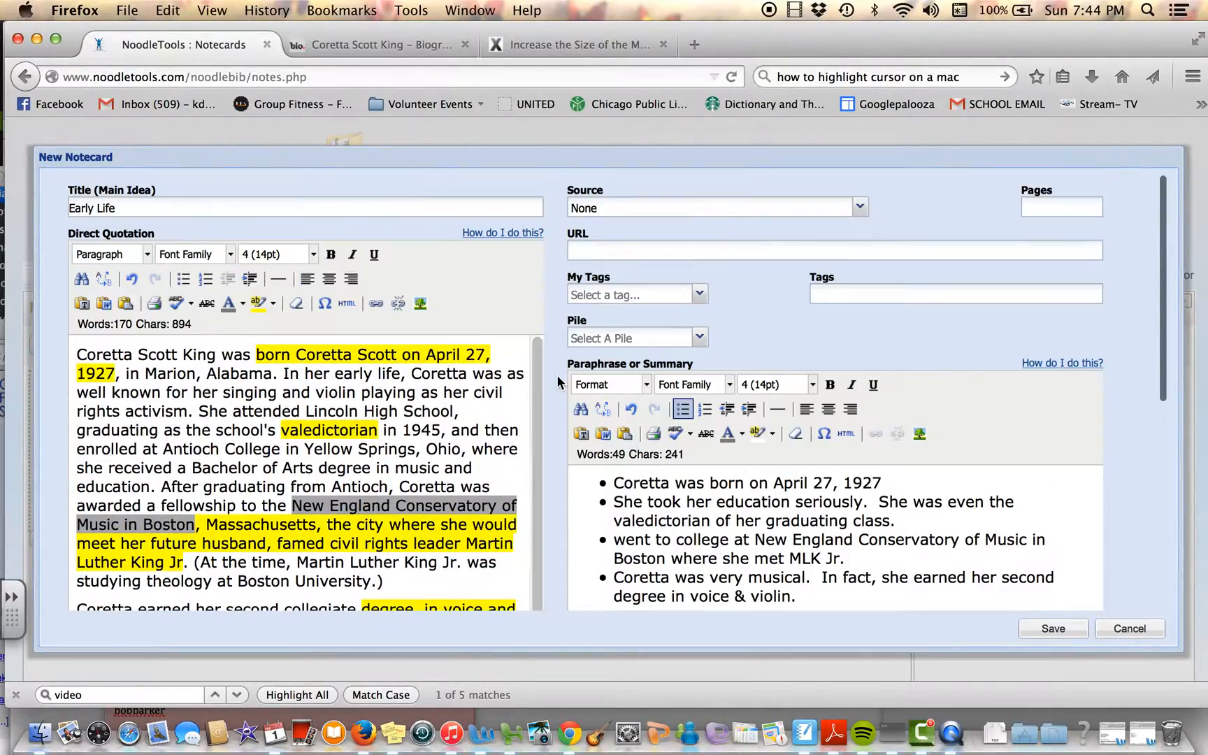
left_click(616, 205)
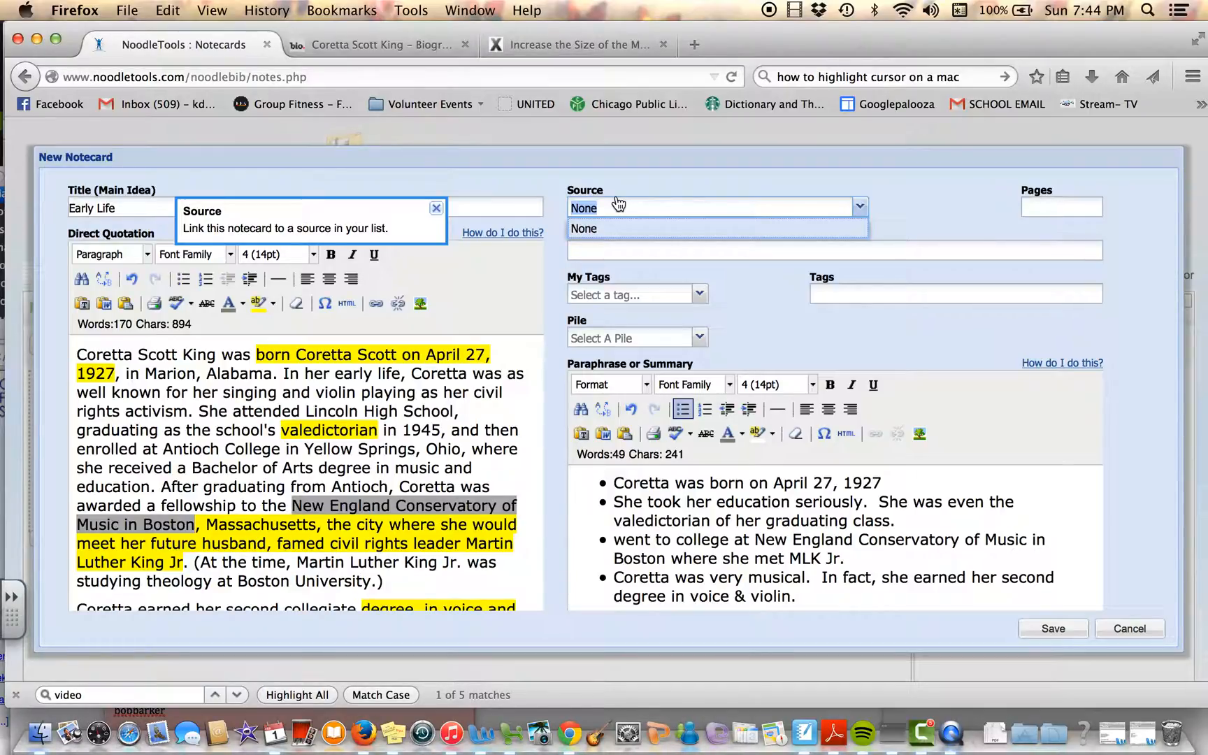
left_click(931, 200)
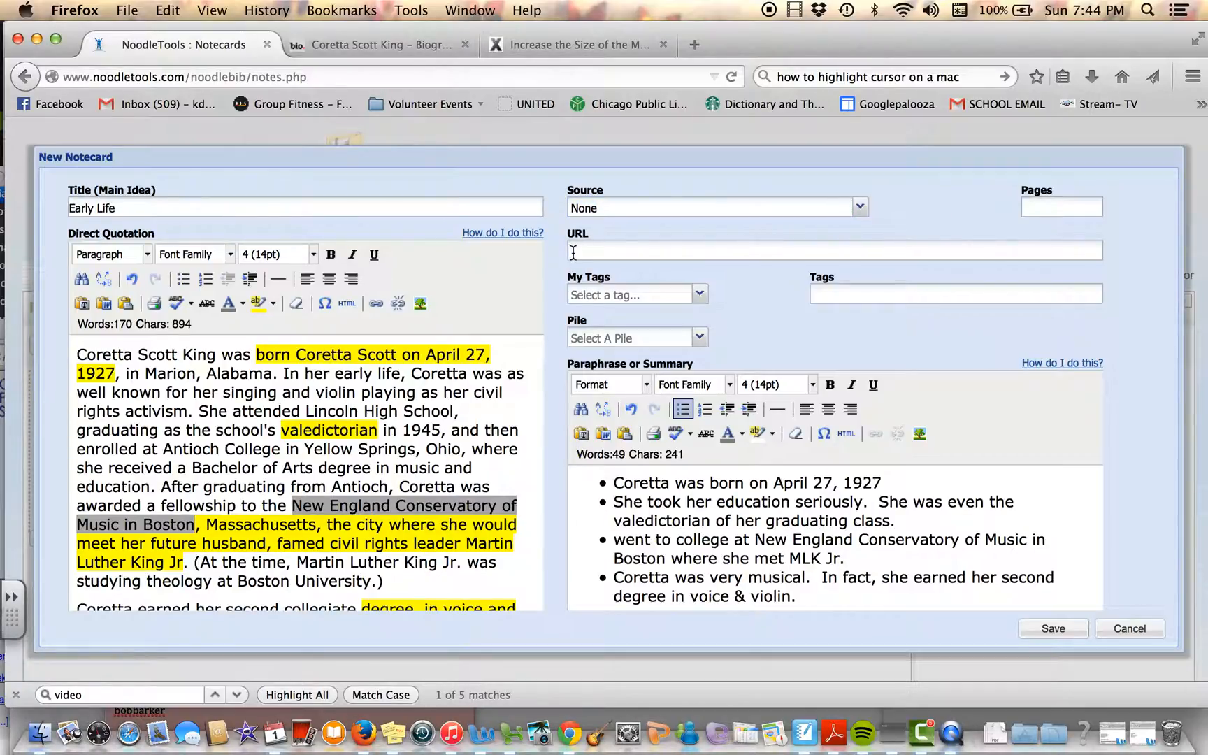
Step: Copy the web address of the Coretta Scott King biography page into the notecard's URL field
left_click(352, 58)
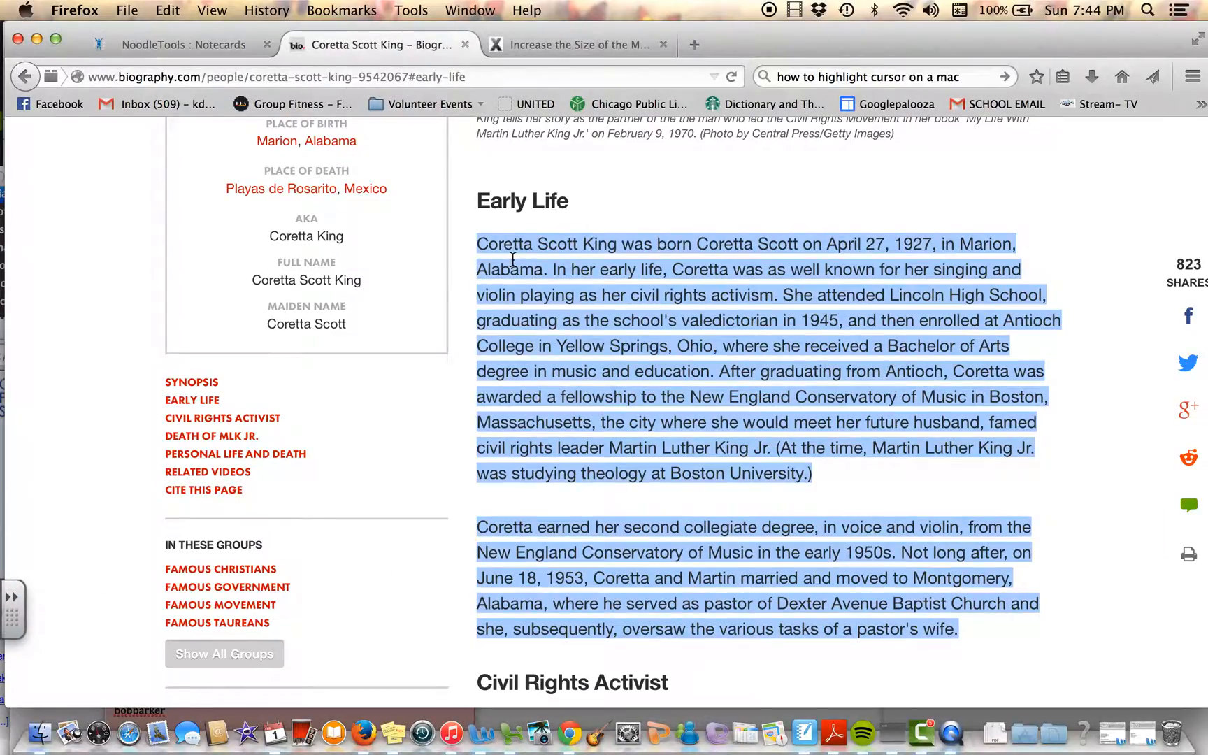
scroll(513, 258, "down", 2)
left_click(477, 77)
key("super+c")
left_click(237, 45)
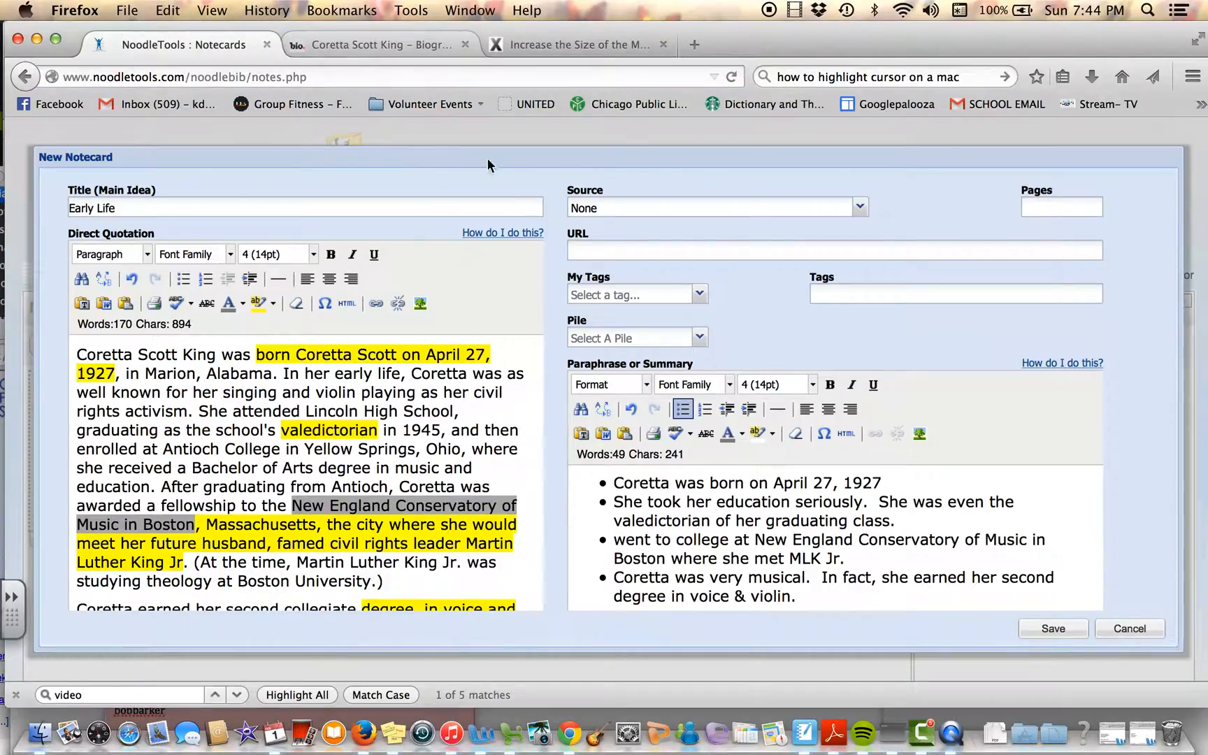
left_click(661, 250)
key("super+v")
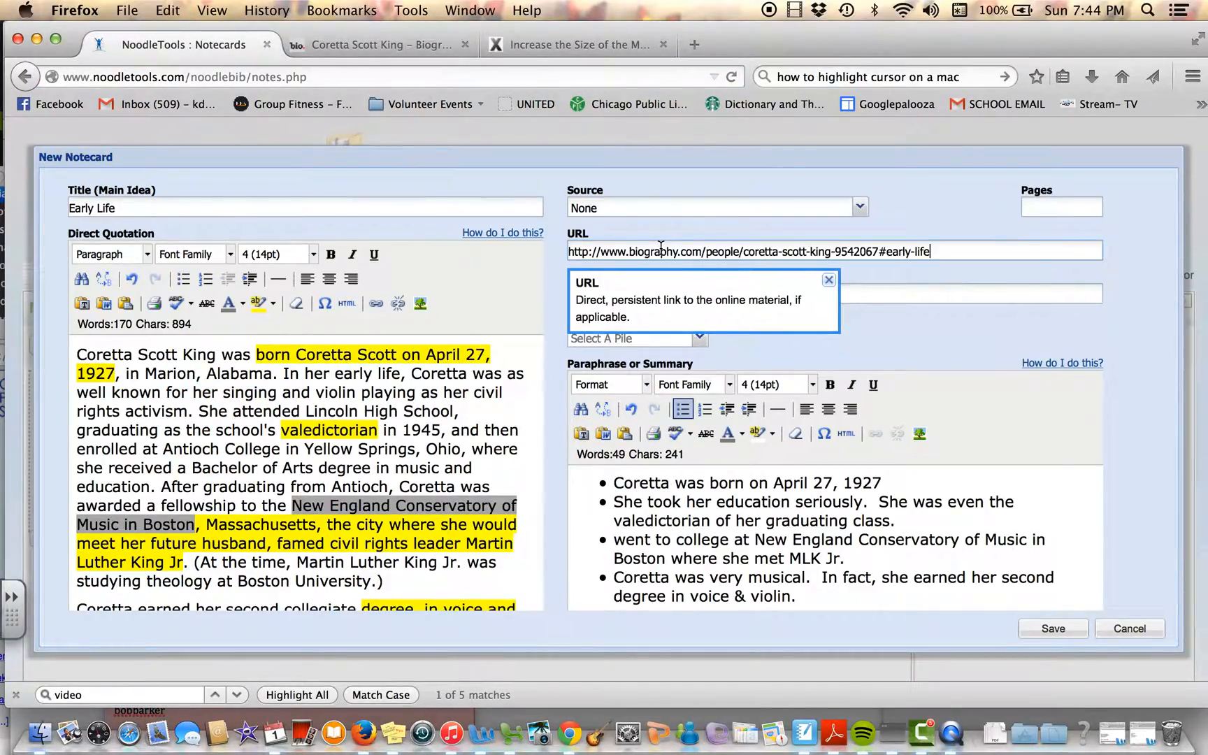
left_click(846, 333)
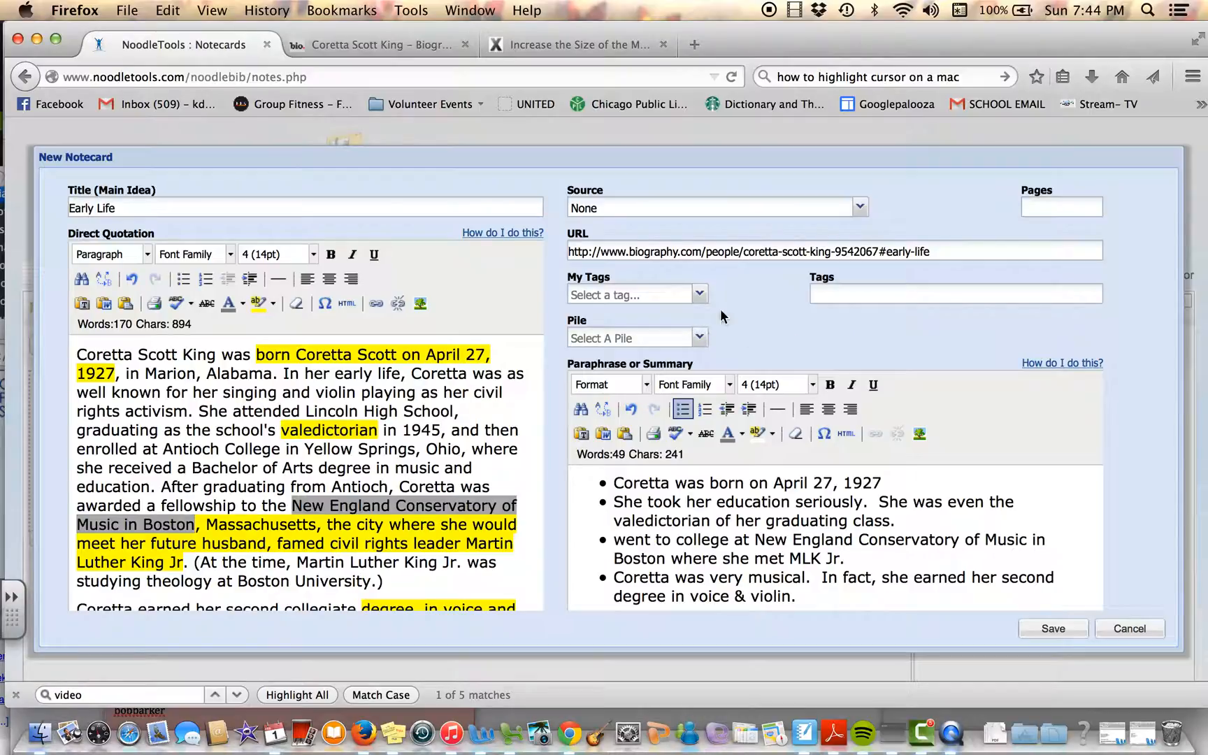
Step: Tag the notecard with "early life college born degree"
left_click(835, 297)
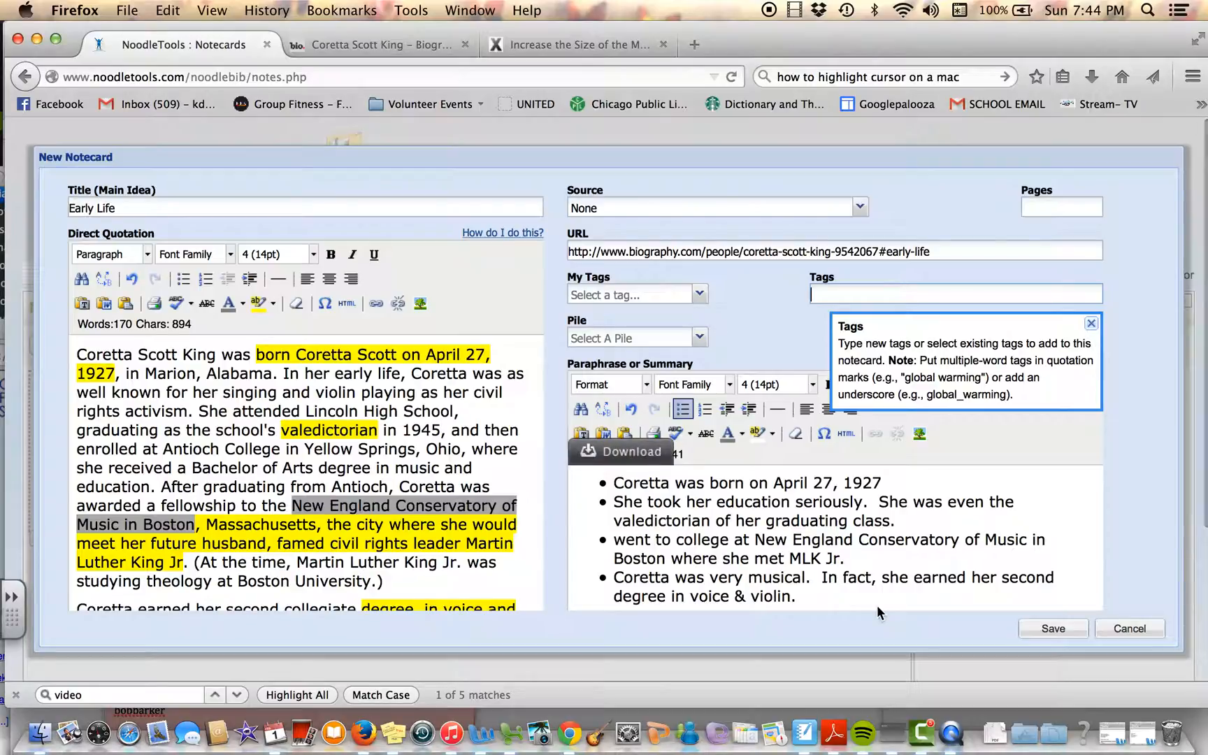
type("early life")
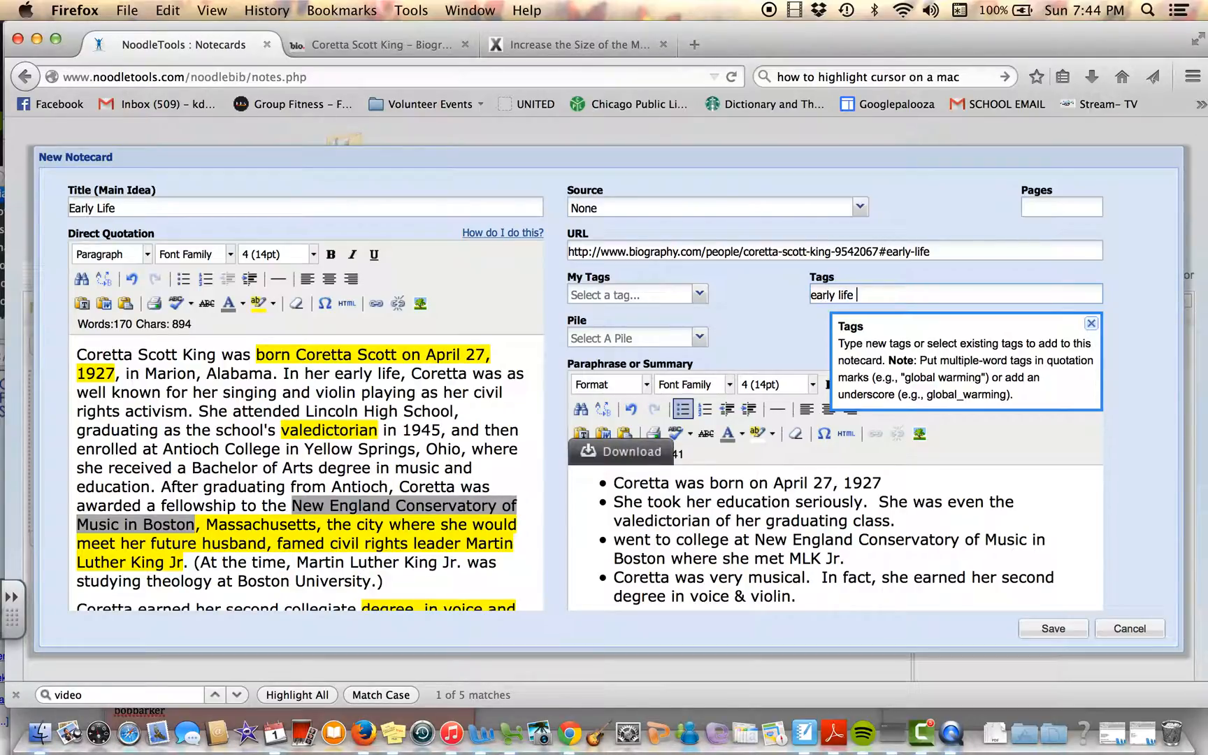
type(" college born")
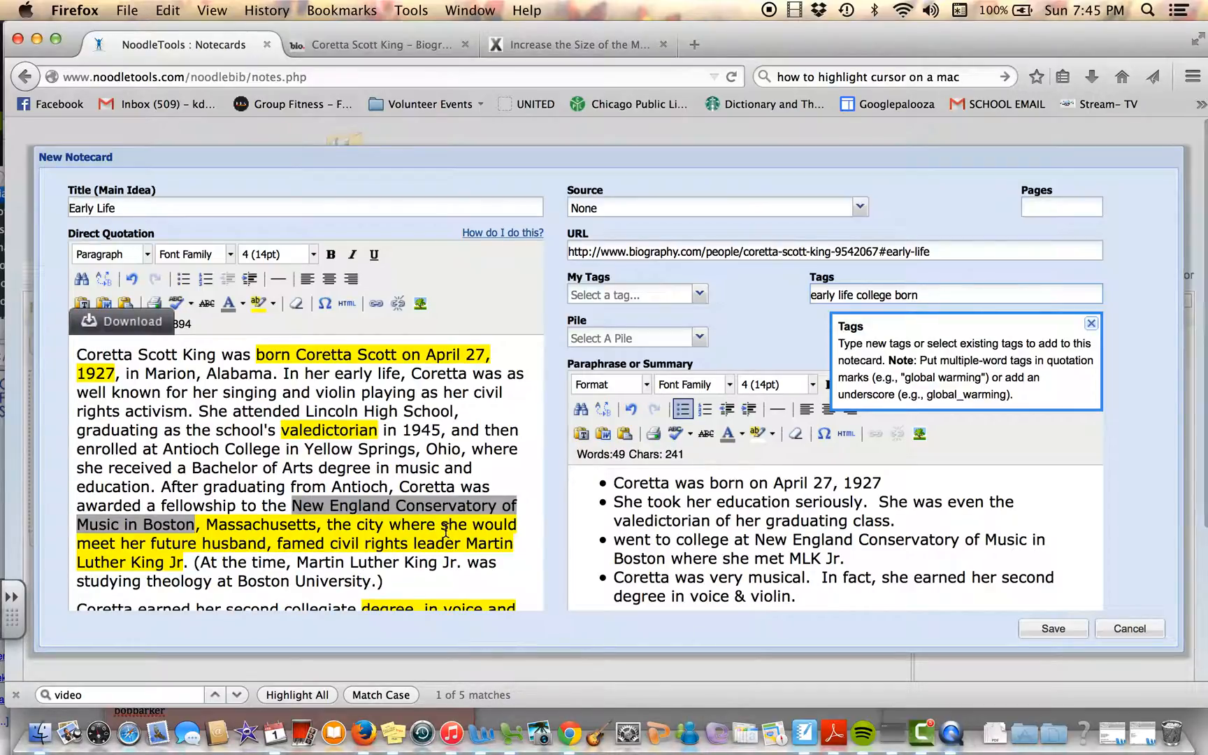
scroll(446, 529, "down", 2)
scroll(413, 639, "down", 5)
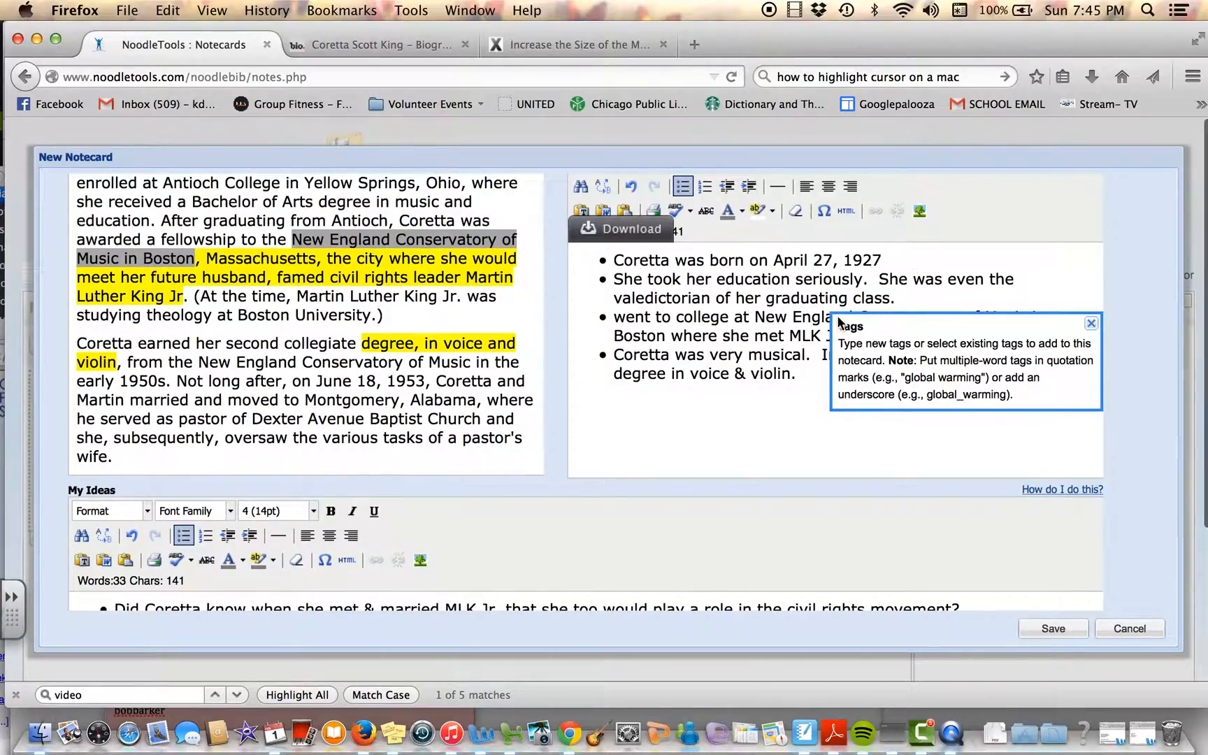
scroll(839, 191, "up", 5)
type("degree")
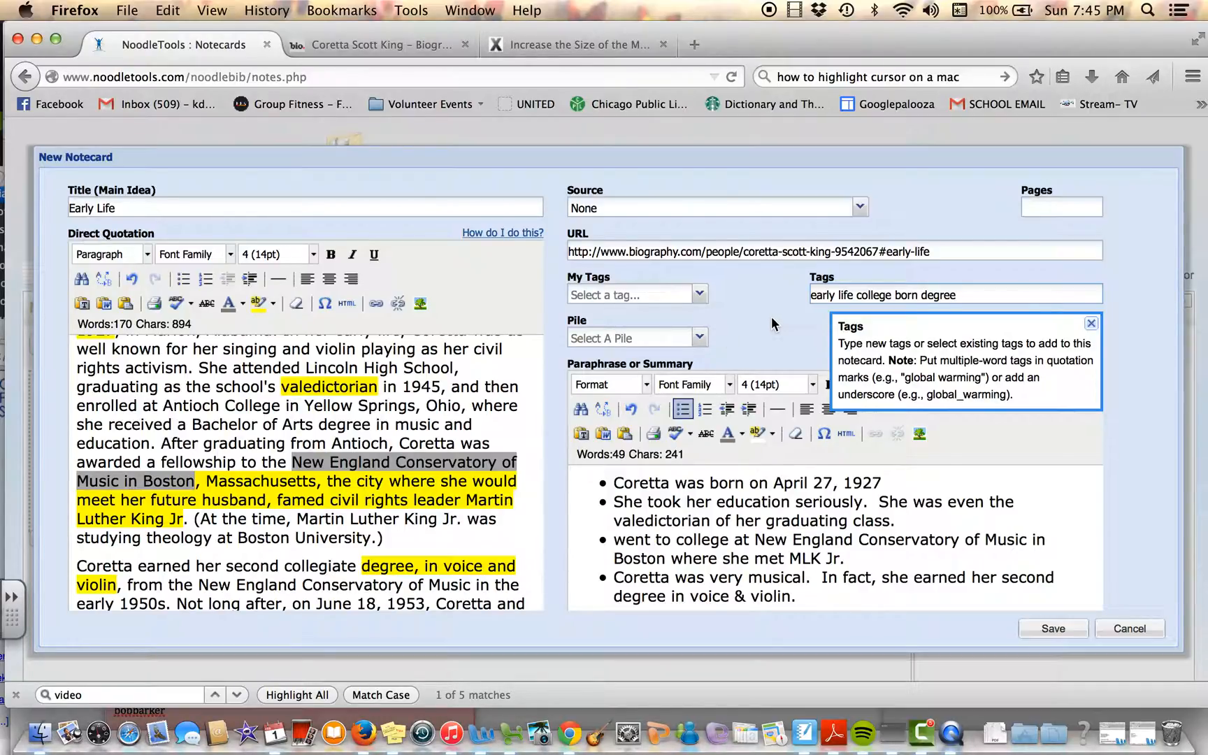
Step: Save the notecard without an associated source and move it from the New Notecards area onto the middle of the tabletop
left_click(1064, 629)
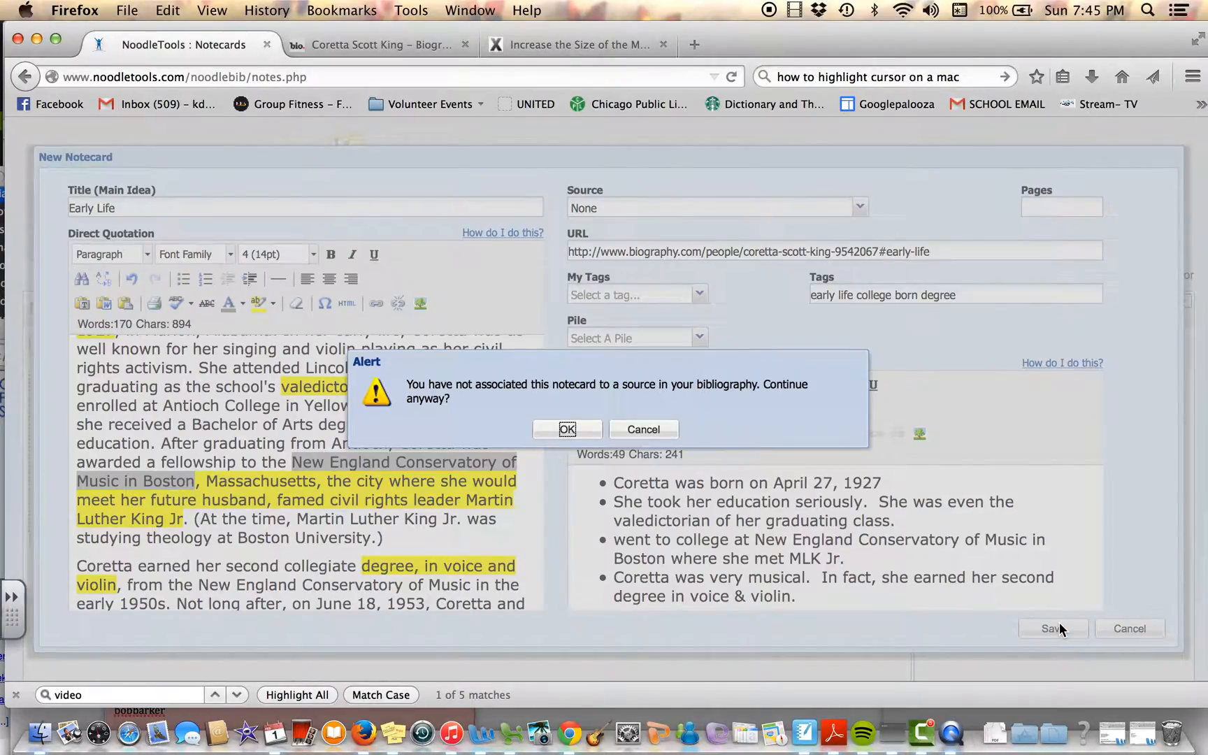
left_click(570, 430)
left_click(569, 430)
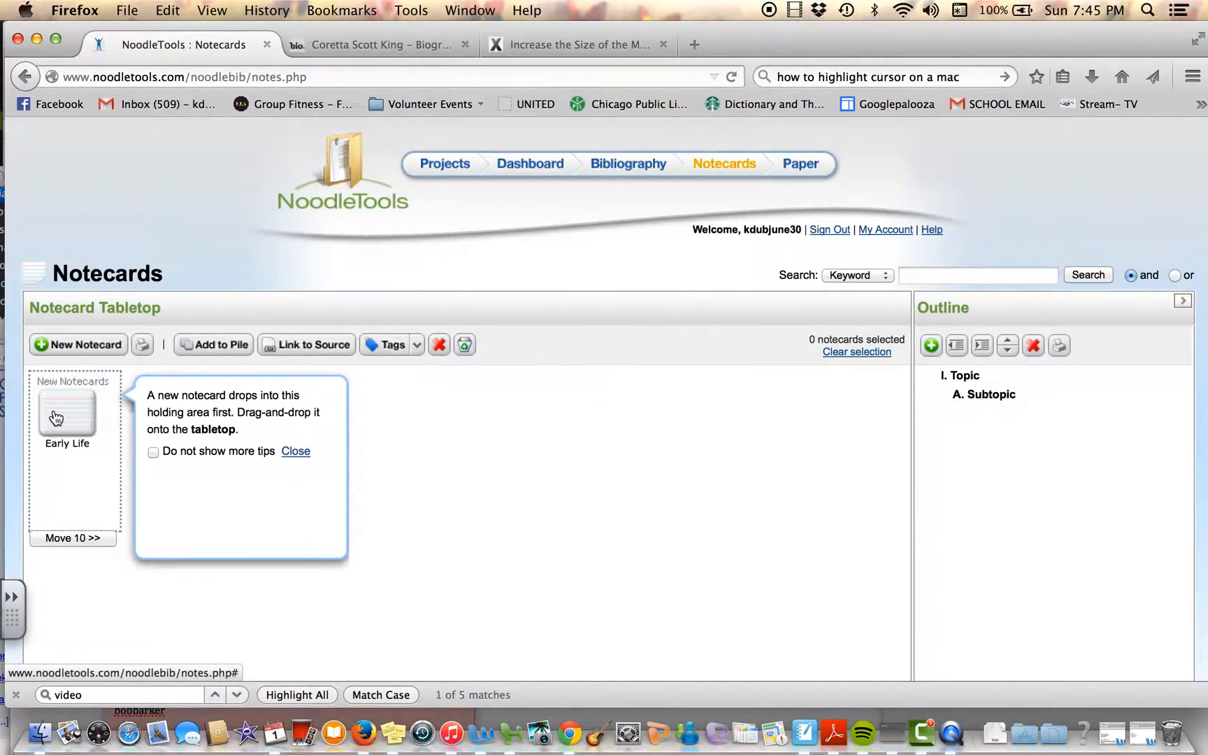
left_click_drag(61, 416, 381, 497)
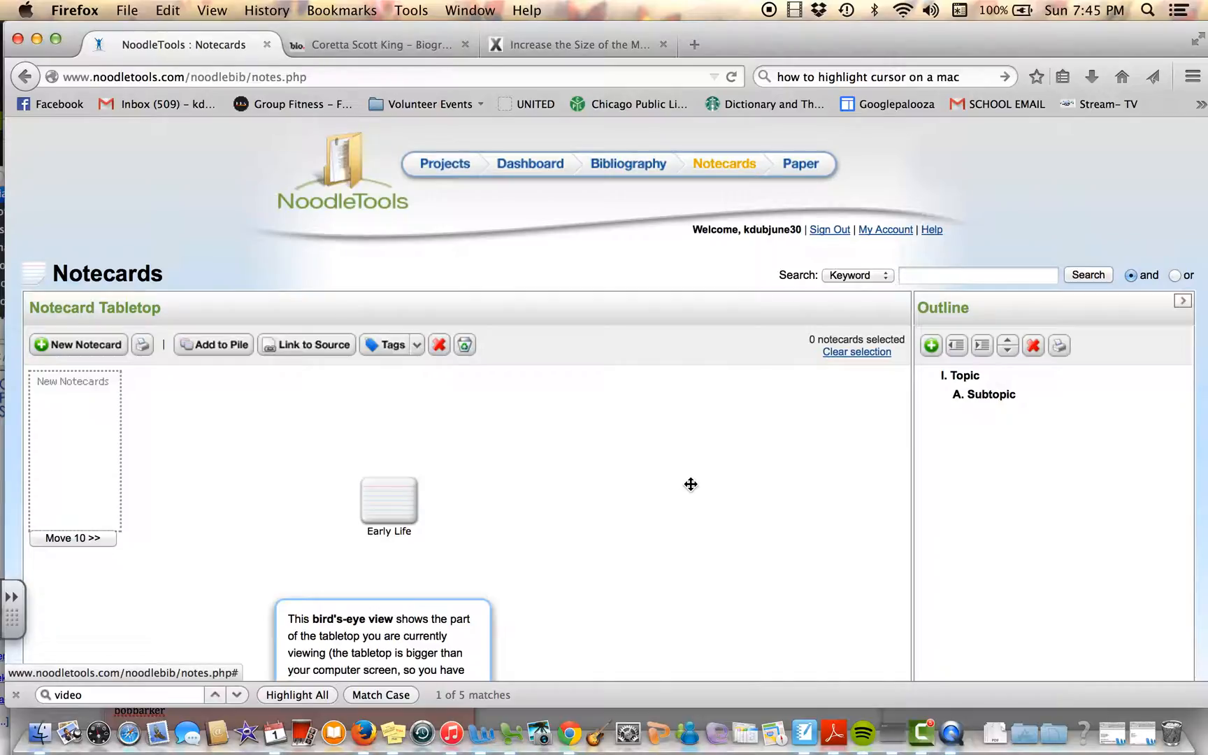
Step: Preview the Early Life notecard's summary on the tabletop
scroll(691, 484, "down", 3)
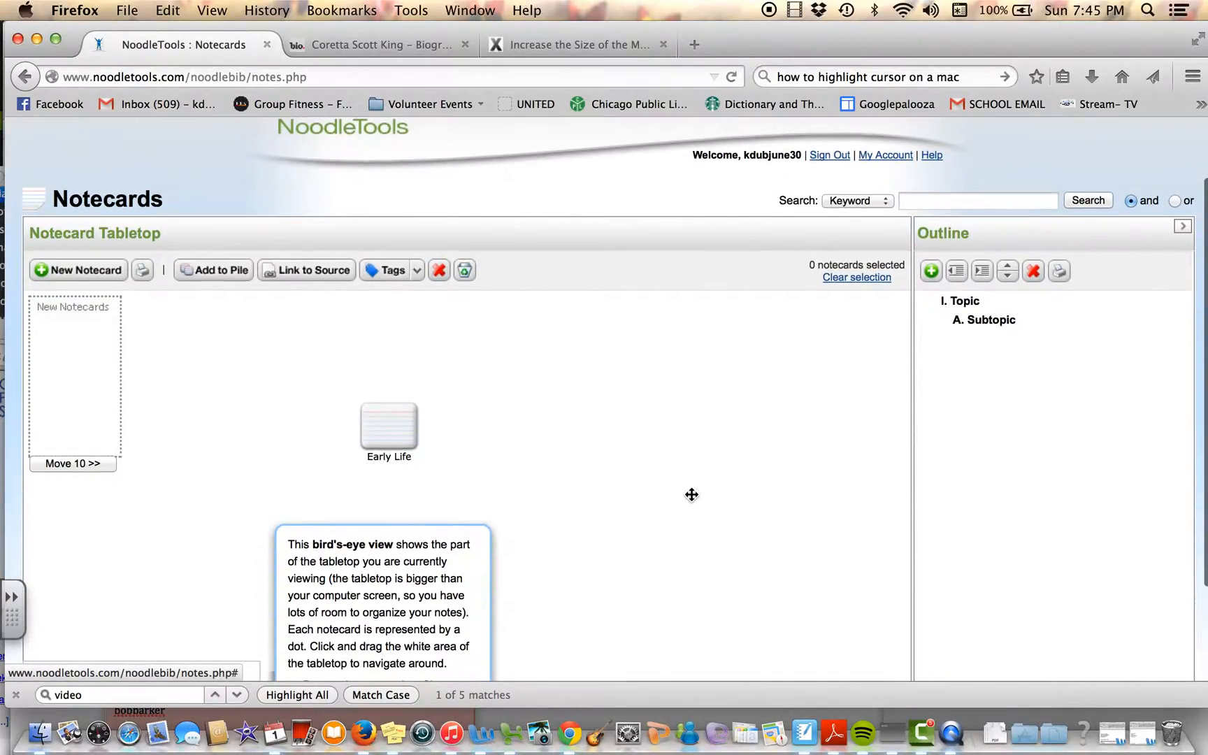
scroll(691, 495, "down", 1)
scroll(692, 495, "up", 1)
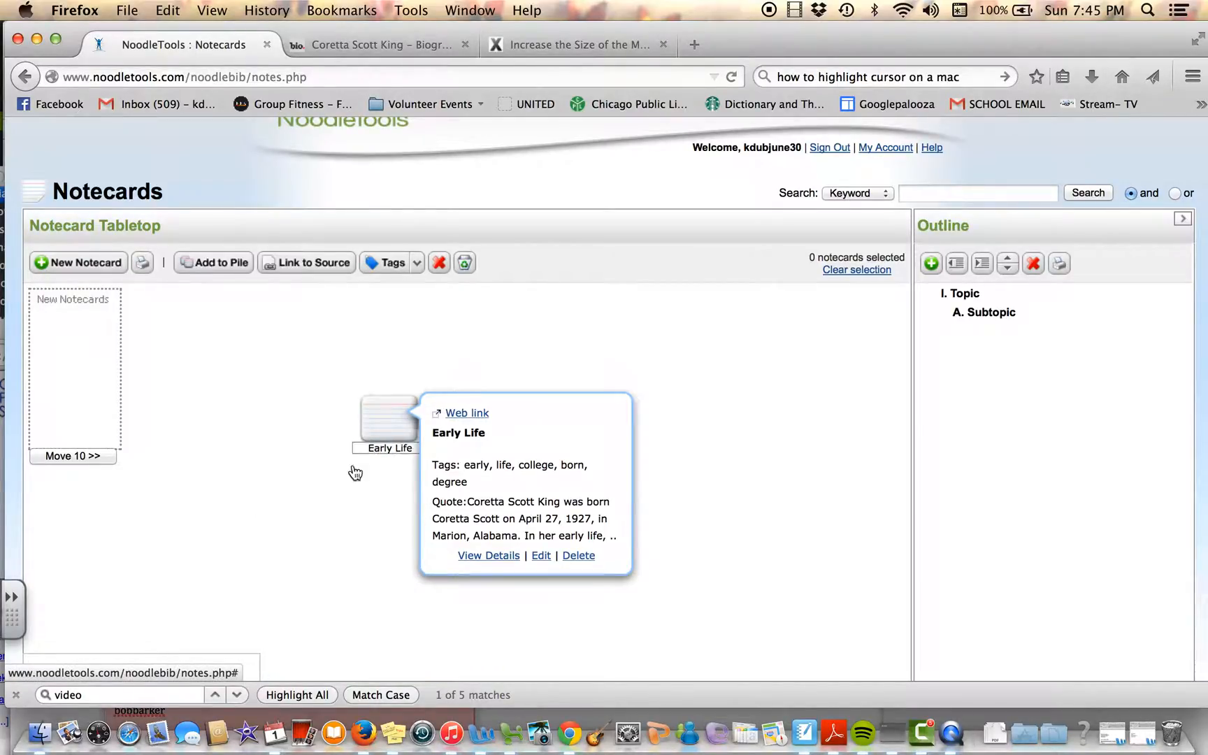
mouse_move(396, 419)
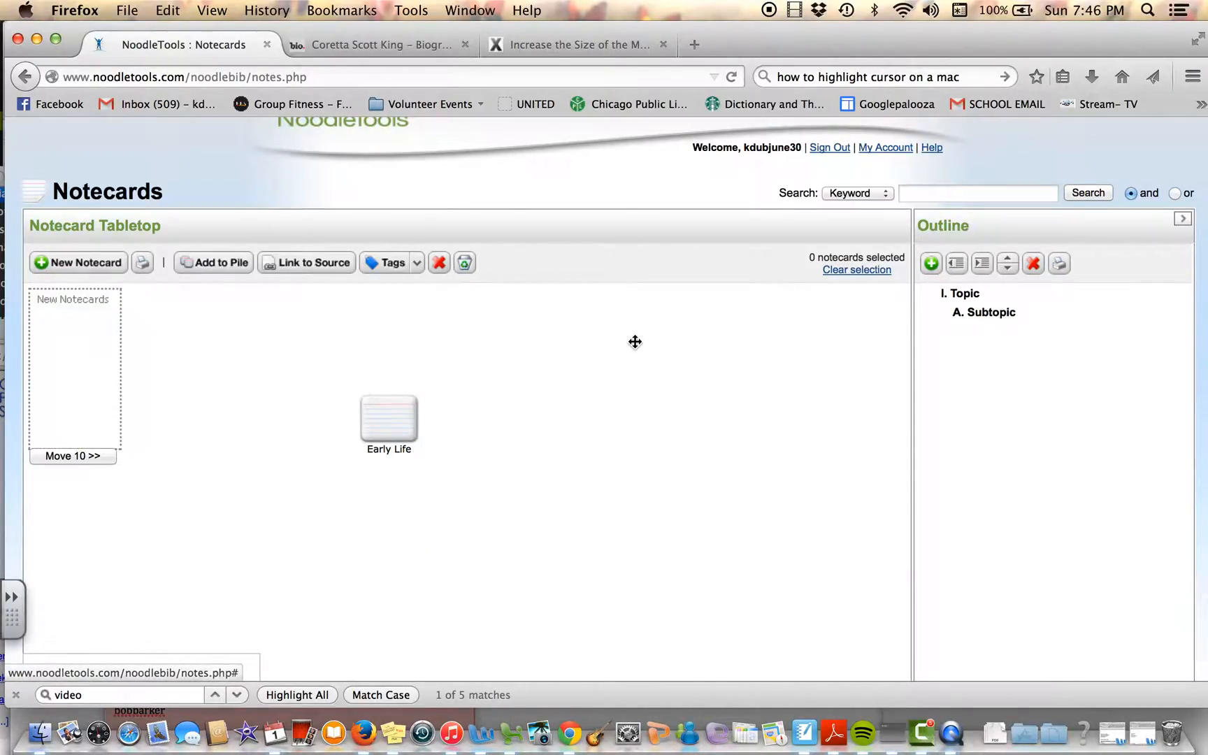
Step: Start a Web Site citation in the project's bibliography and review the fields of its form
scroll(633, 343, "up", 2)
left_click(637, 166)
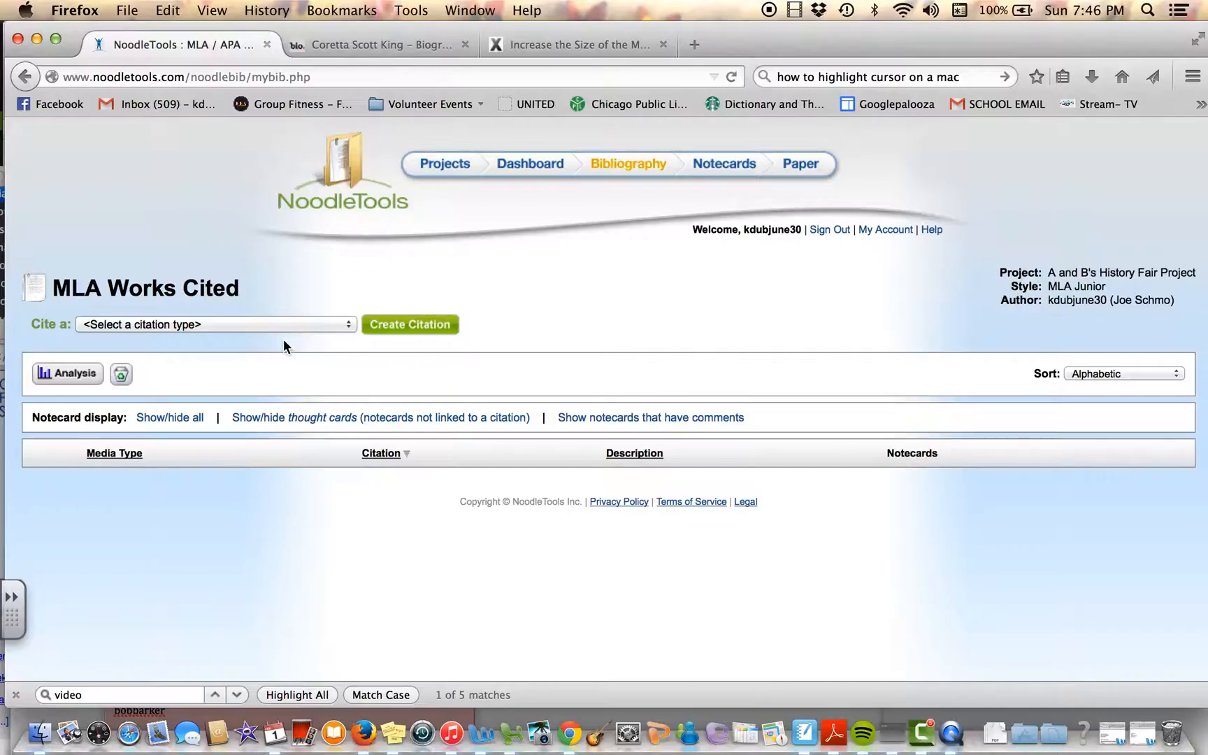
left_click(319, 318)
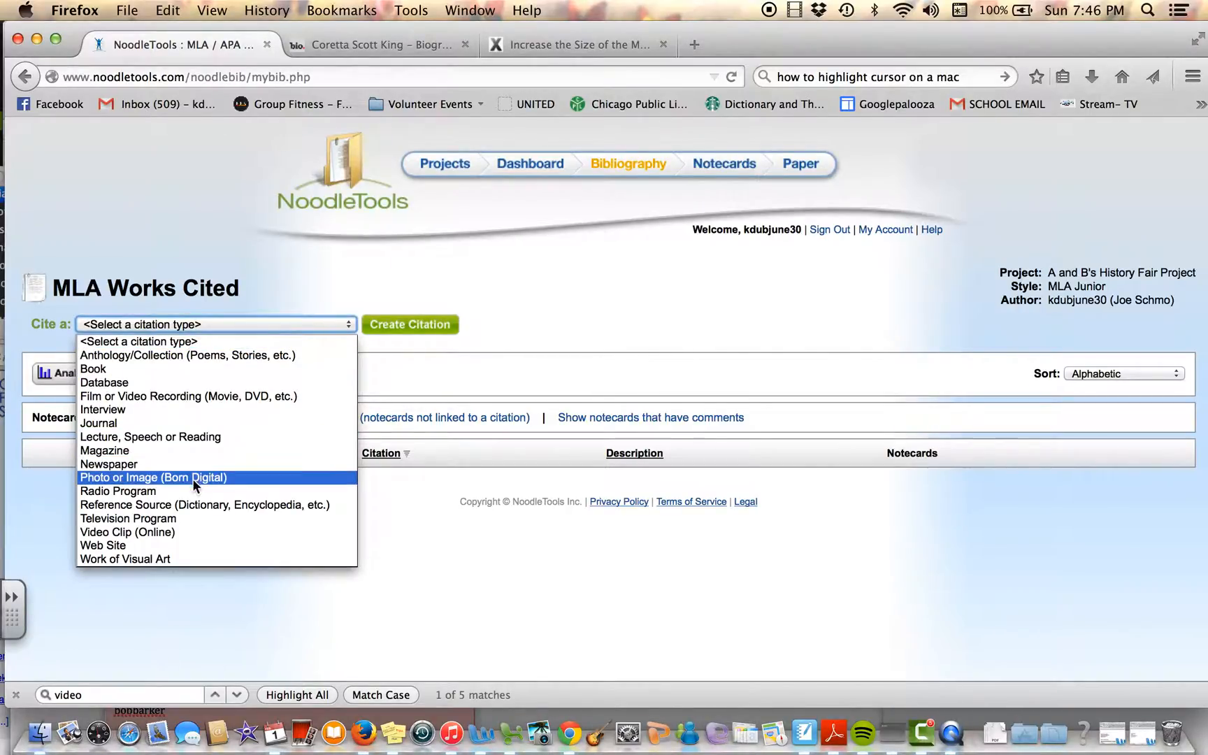
left_click(124, 545)
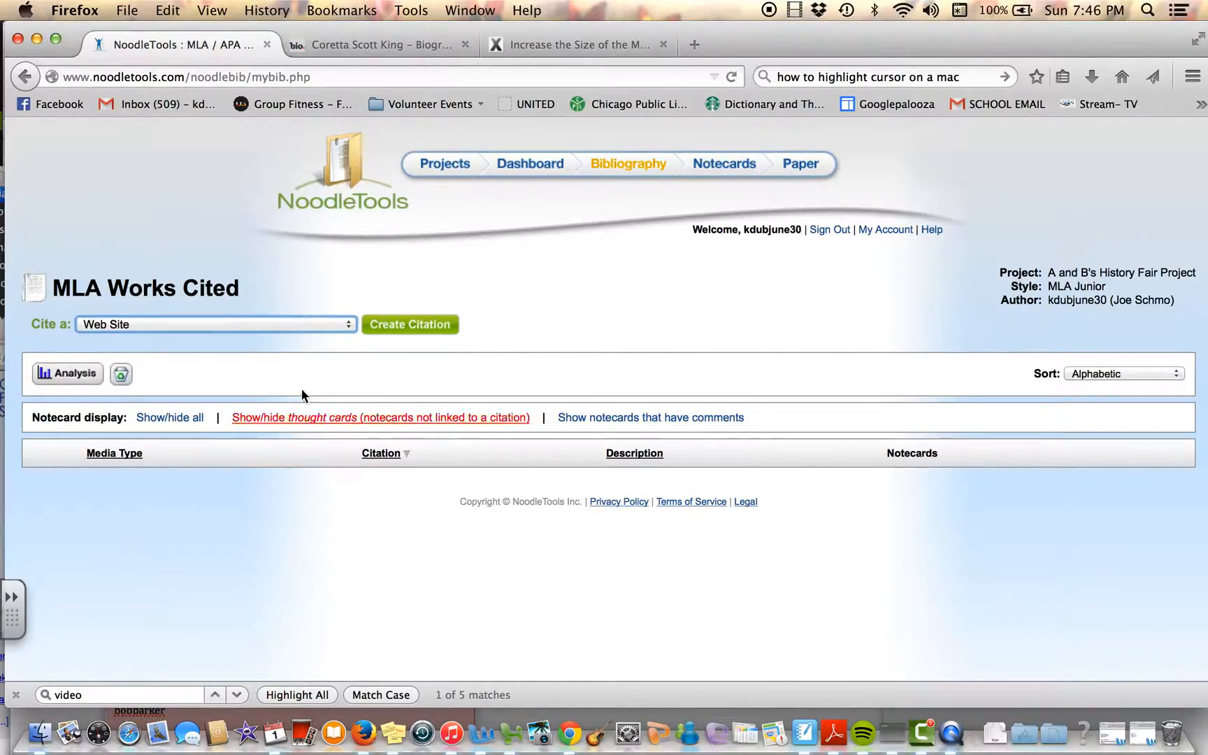
left_click(410, 323)
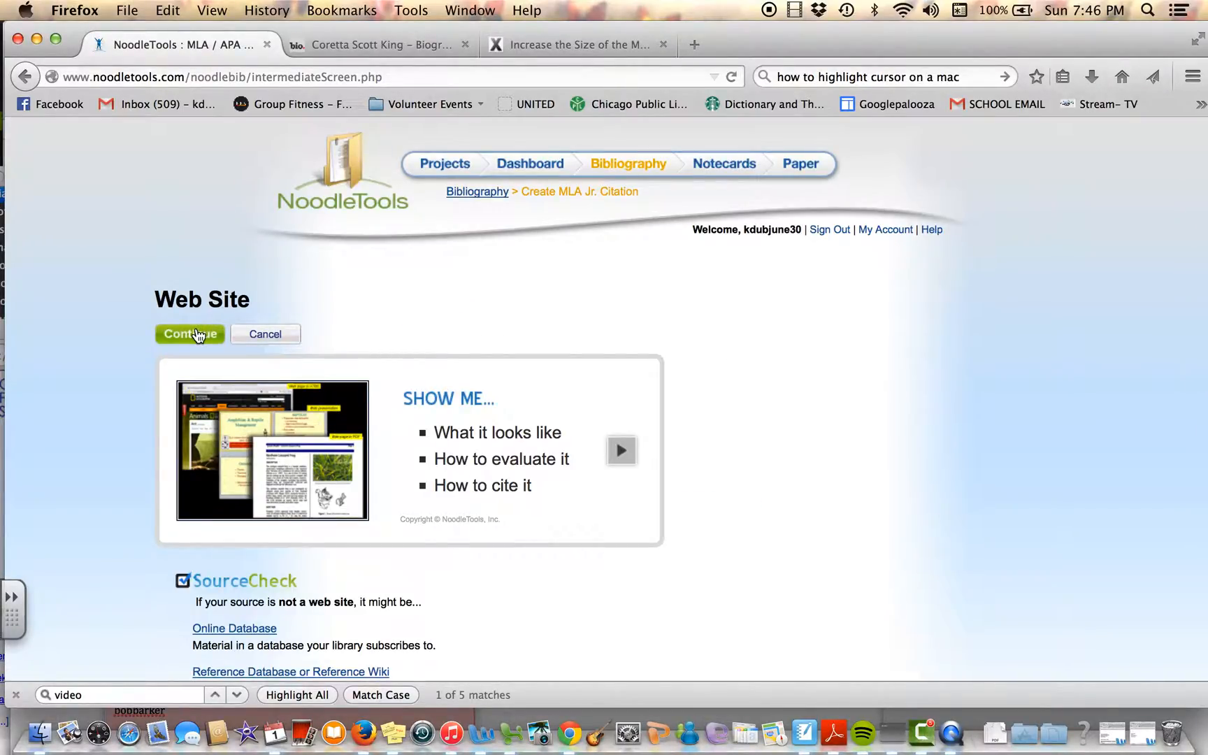
left_click(190, 334)
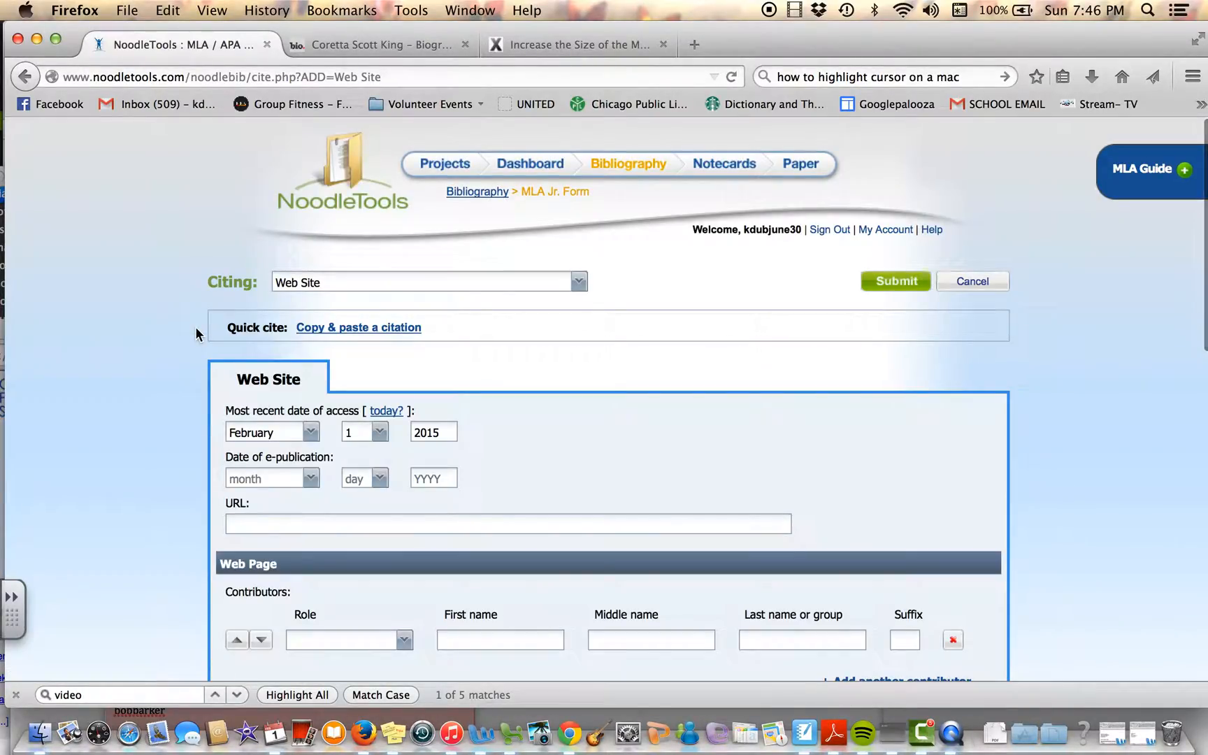
scroll(432, 415, "down", 15)
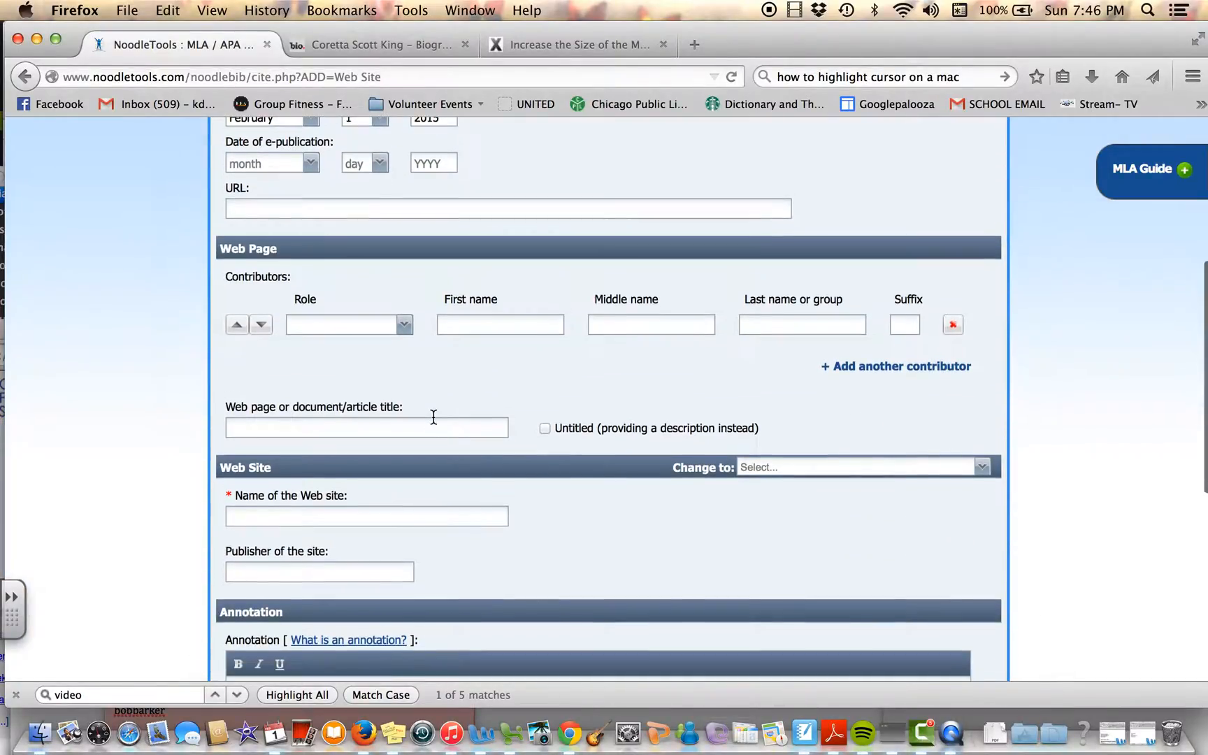
scroll(432, 416, "up", 8)
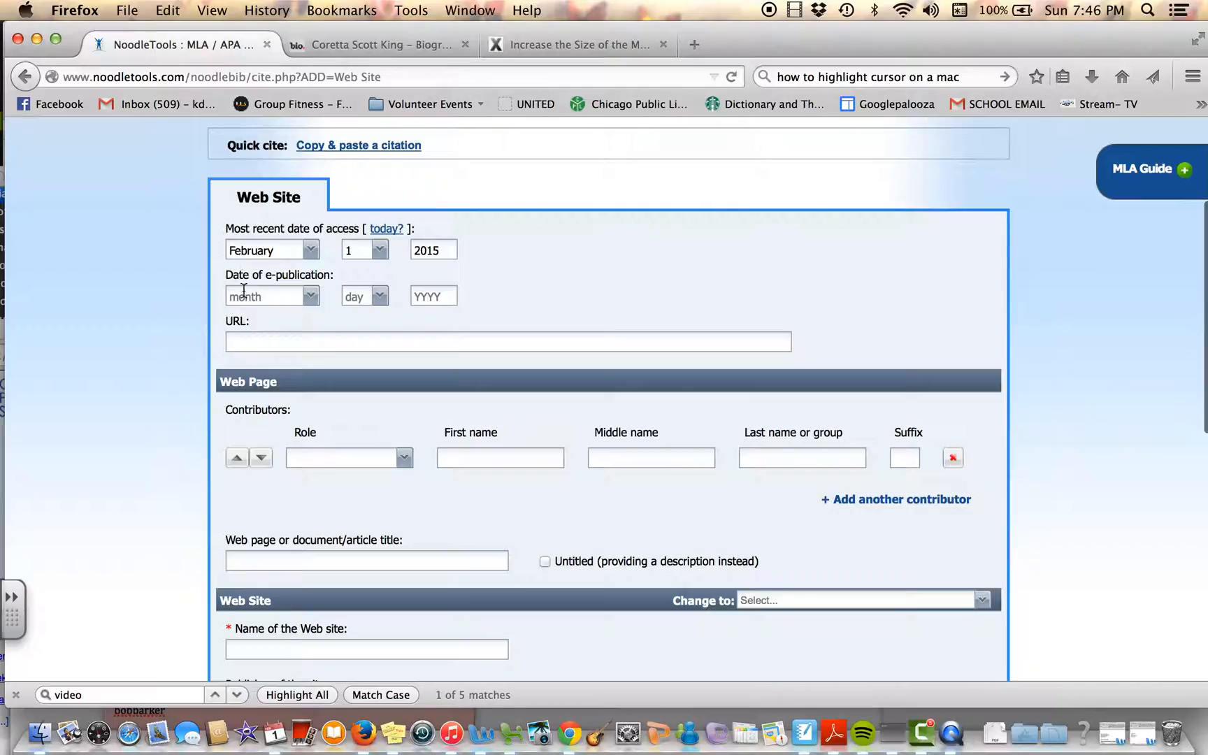
scroll(286, 467, "down", 2)
scroll(286, 467, "up", 4)
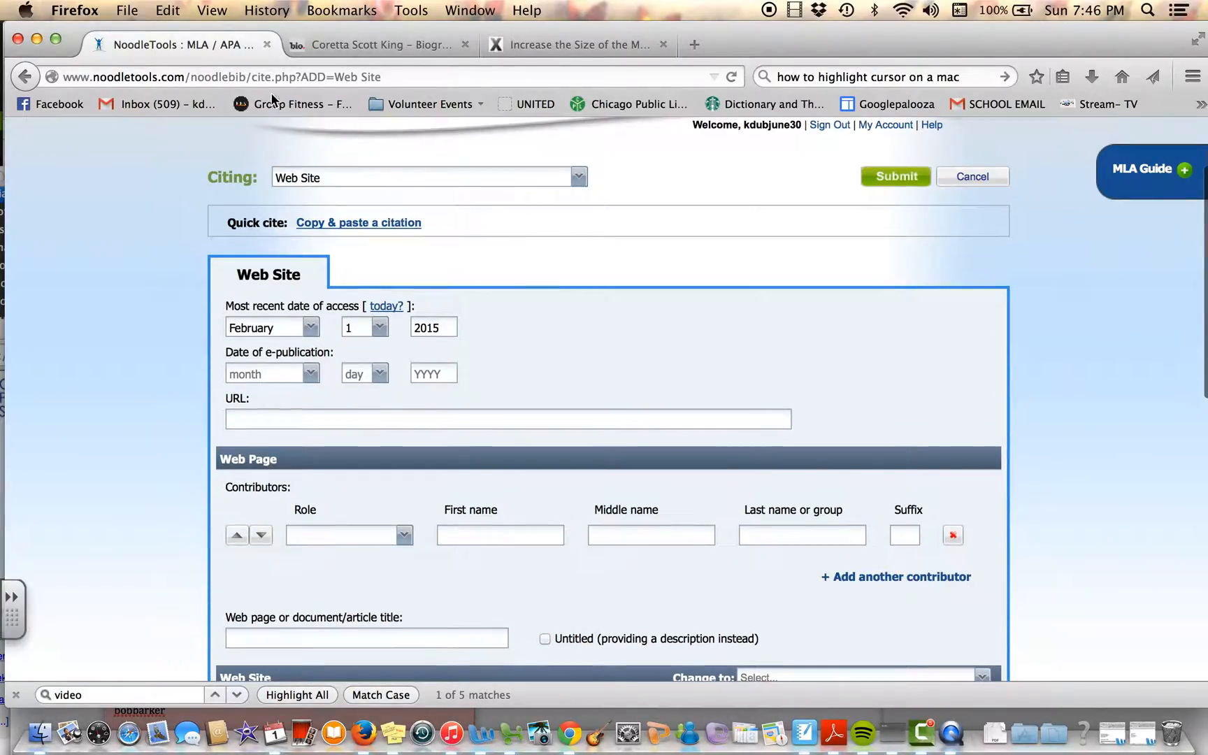
Step: Select the MLA Style citation near the end of the Coretta Scott King biography page and return to the Web Site citation form
left_click(400, 44)
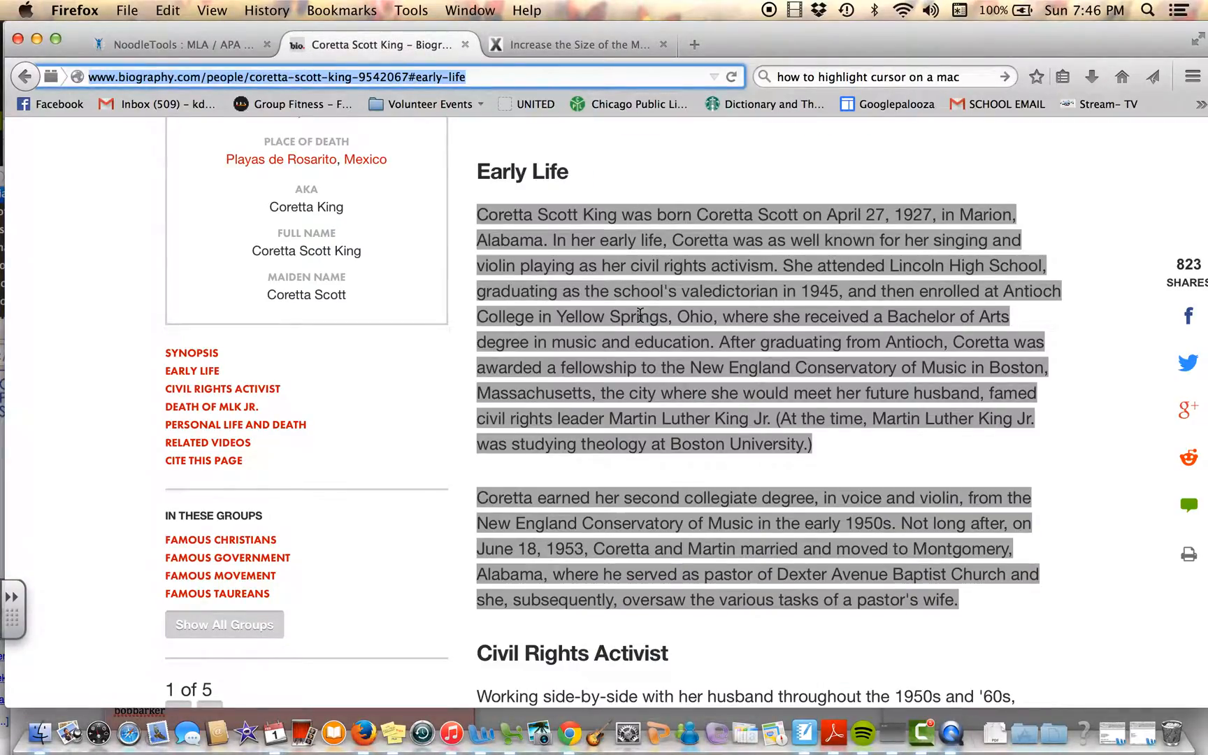
scroll(641, 314, "down", 5)
scroll(640, 316, "down", 8)
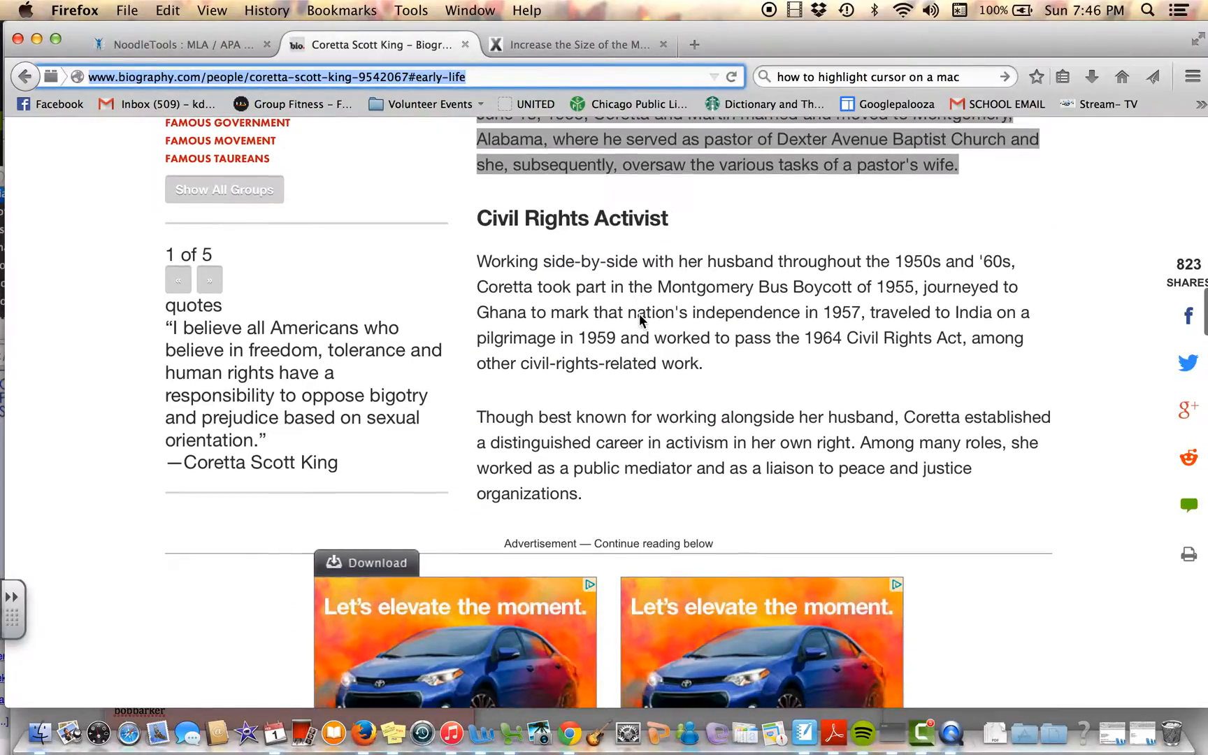
scroll(638, 318, "down", 10)
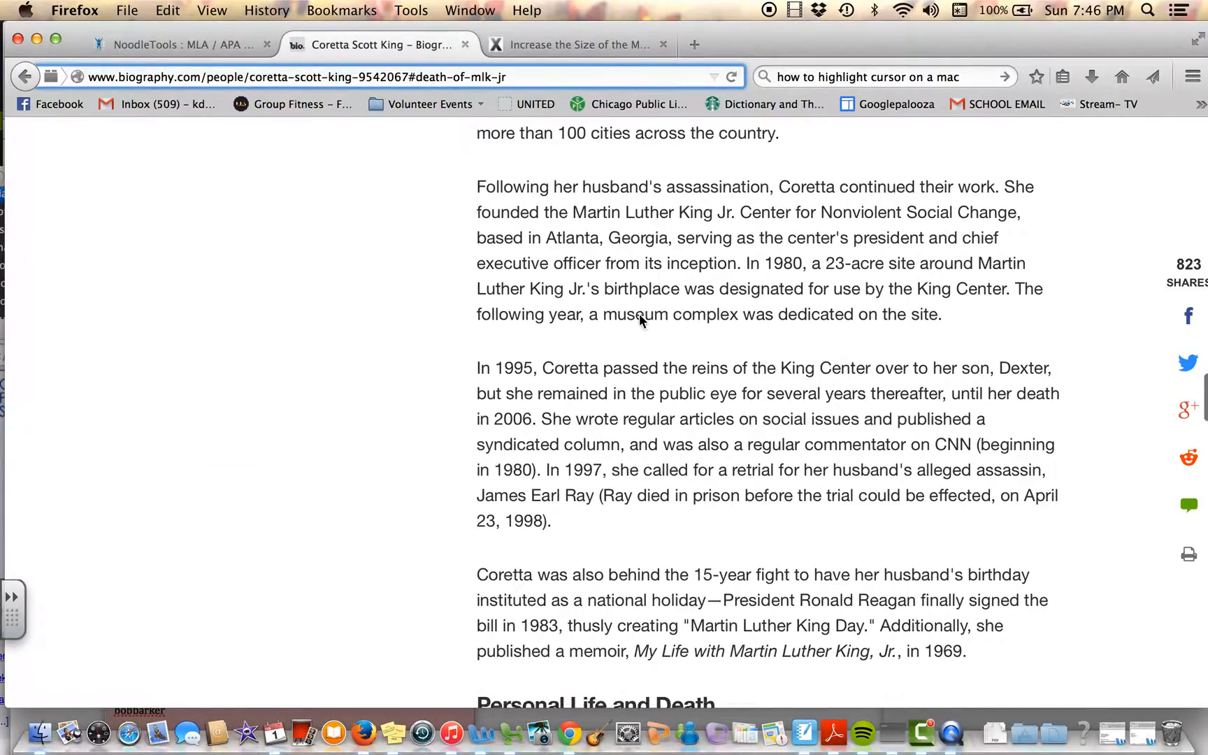
scroll(640, 316, "down", 10)
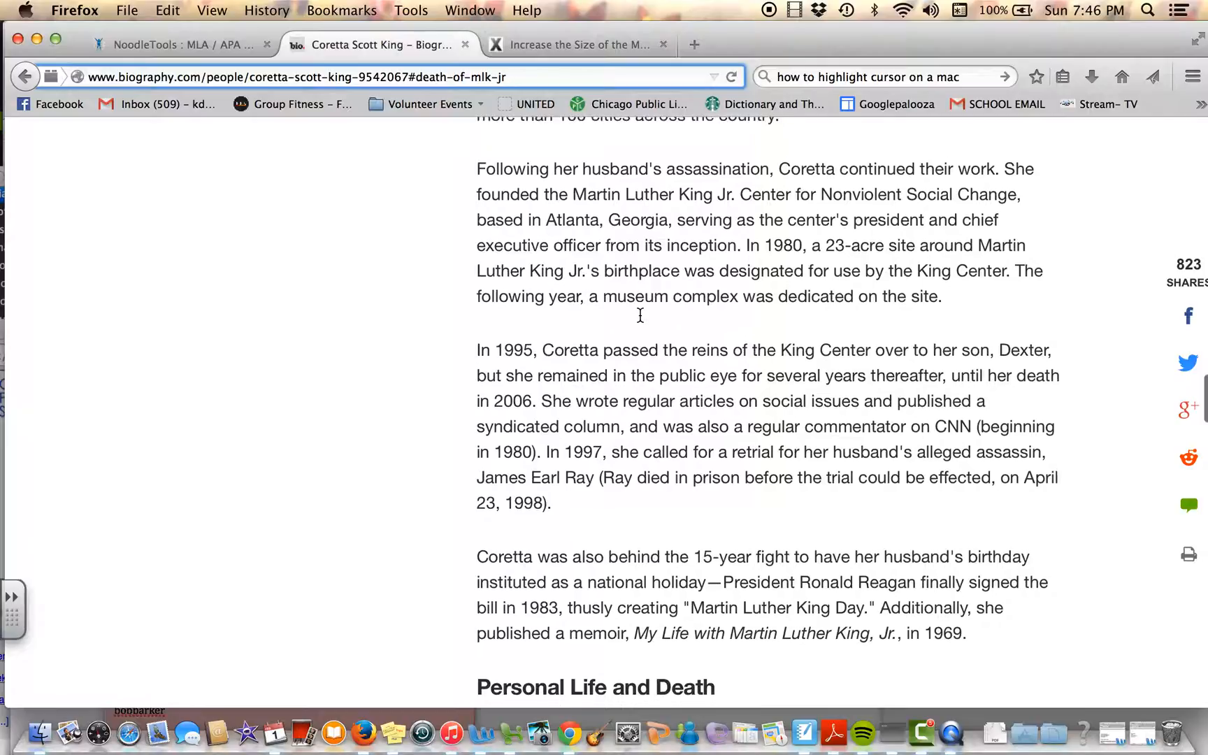
scroll(641, 316, "down", 12)
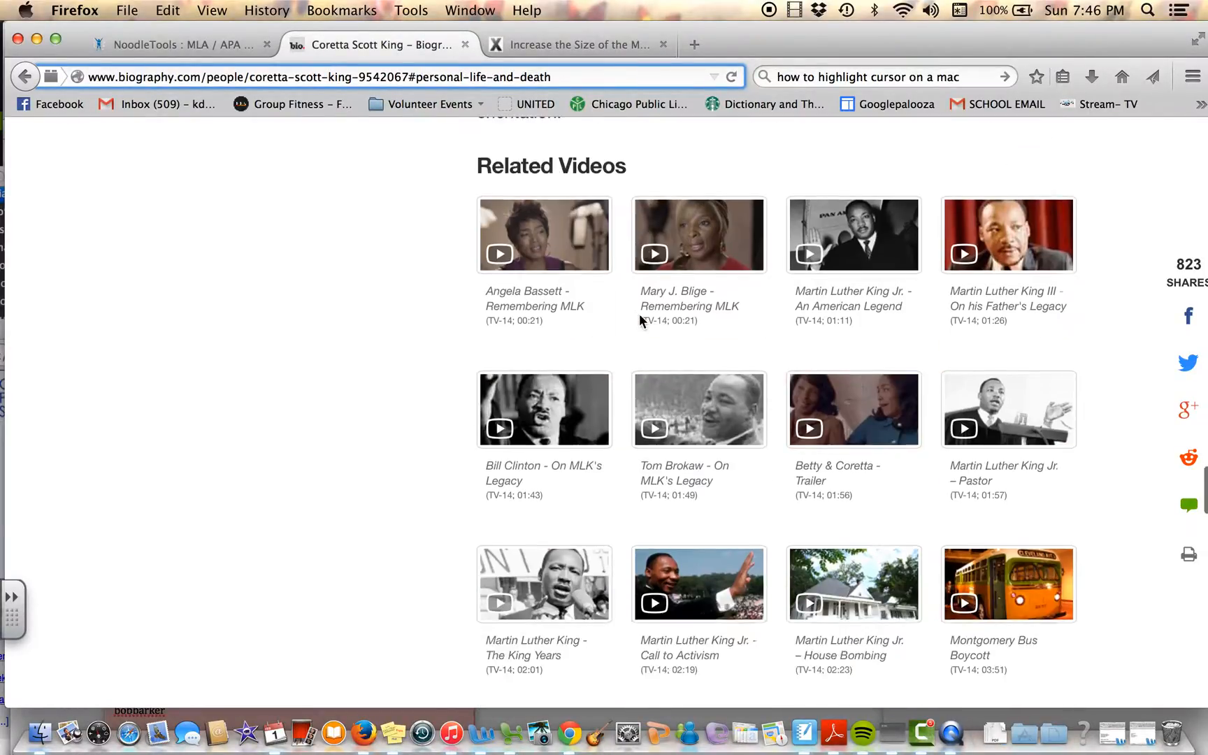
scroll(641, 322, "down", 2)
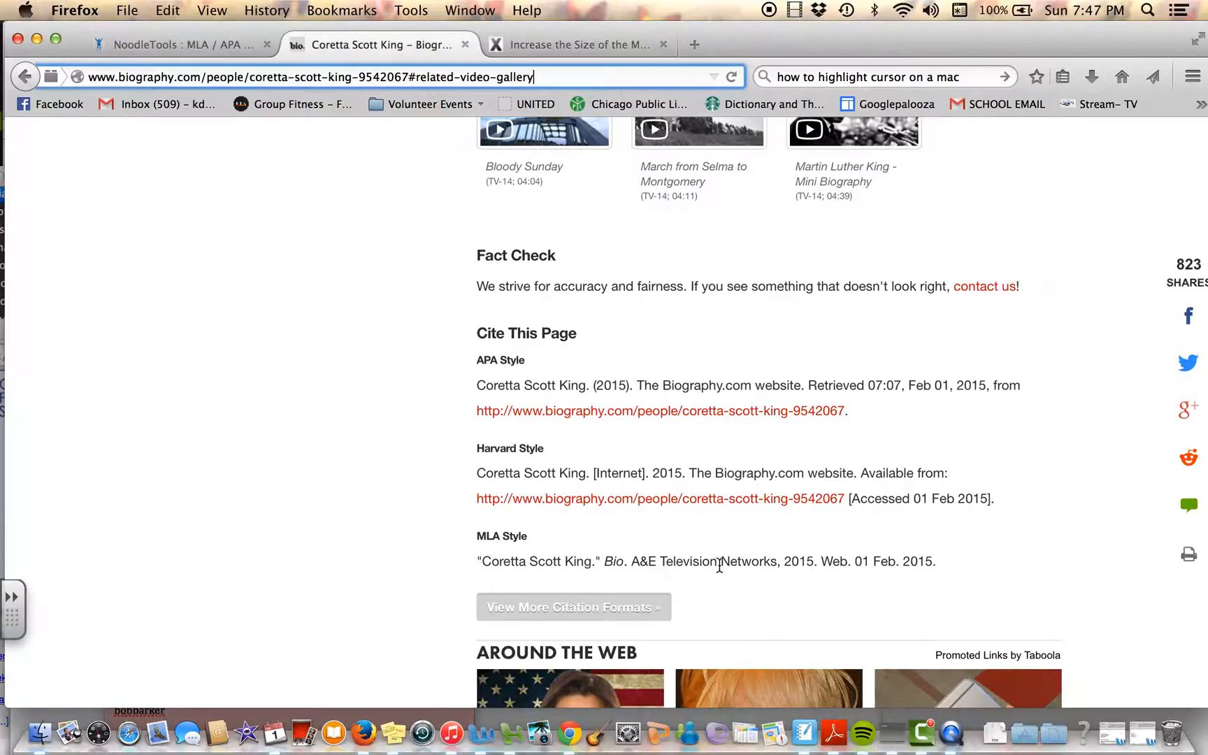
left_click_drag(938, 562, 447, 564)
key("super+c")
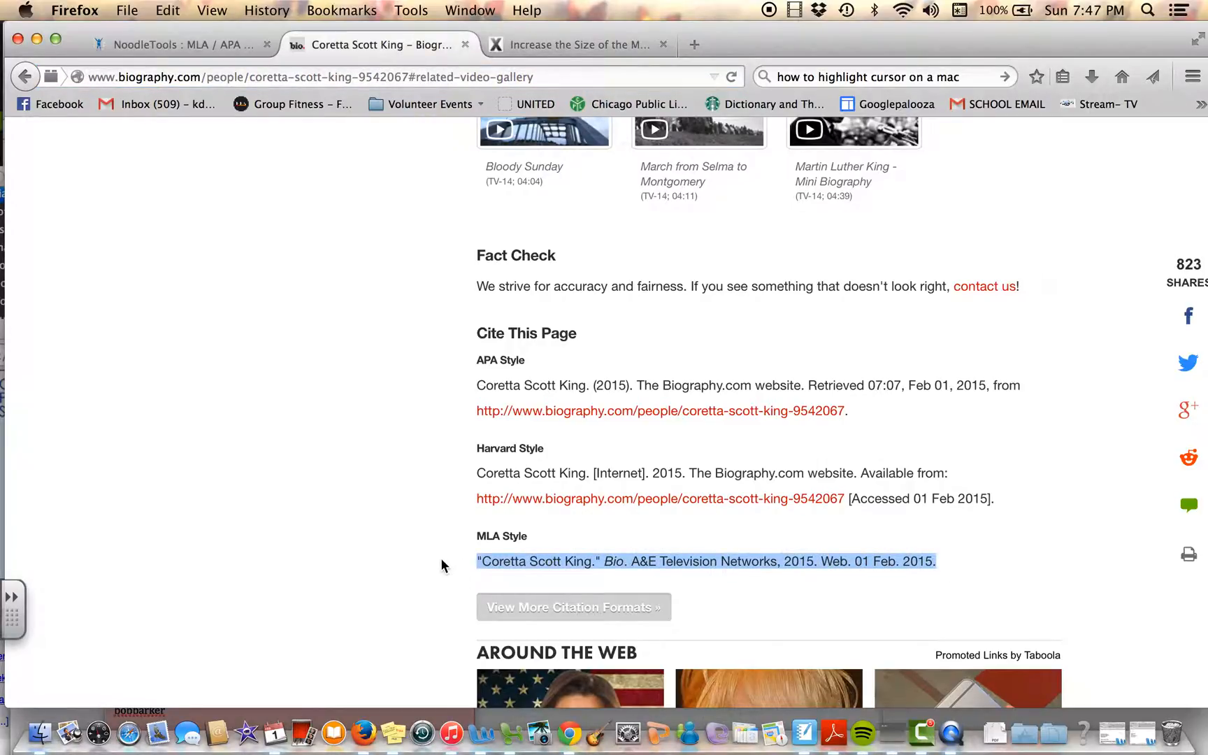
left_click(169, 45)
scroll(393, 322, "down", 8)
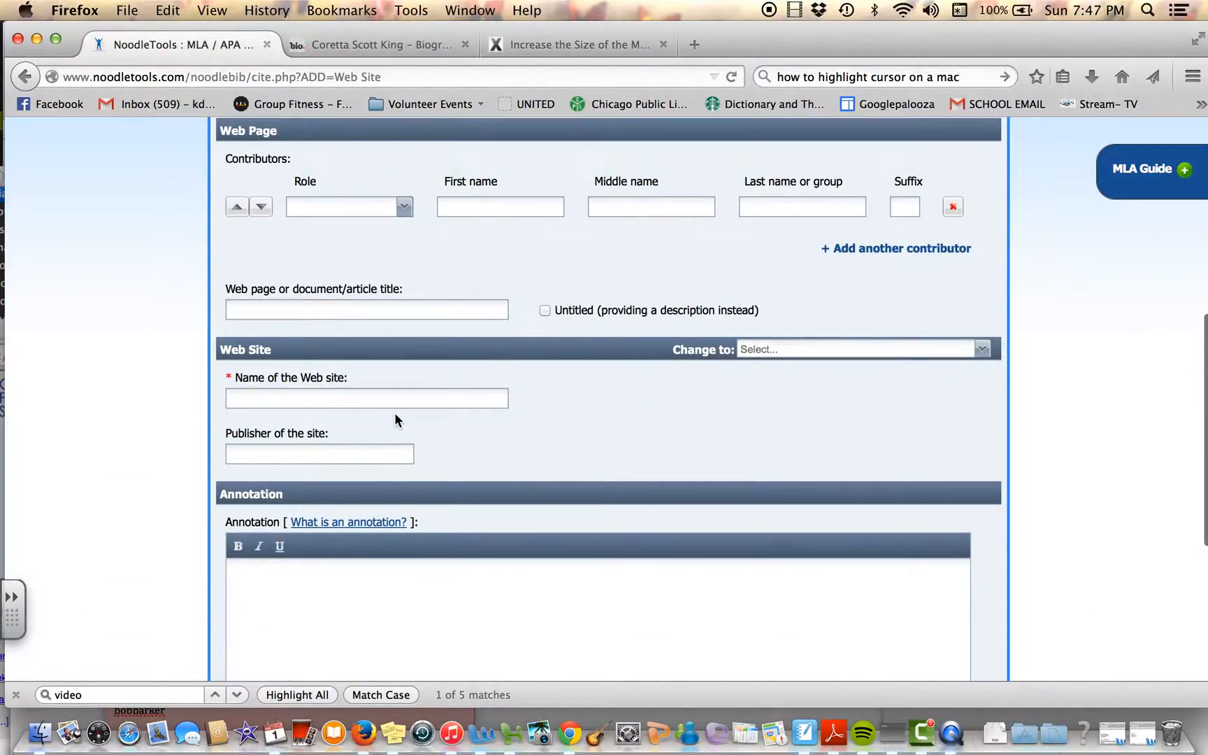
Step: Switch the Web Site citation form to copy-and-paste mode and paste the biography page's MLA citation as the manually edited citation
scroll(393, 414, "up", 10)
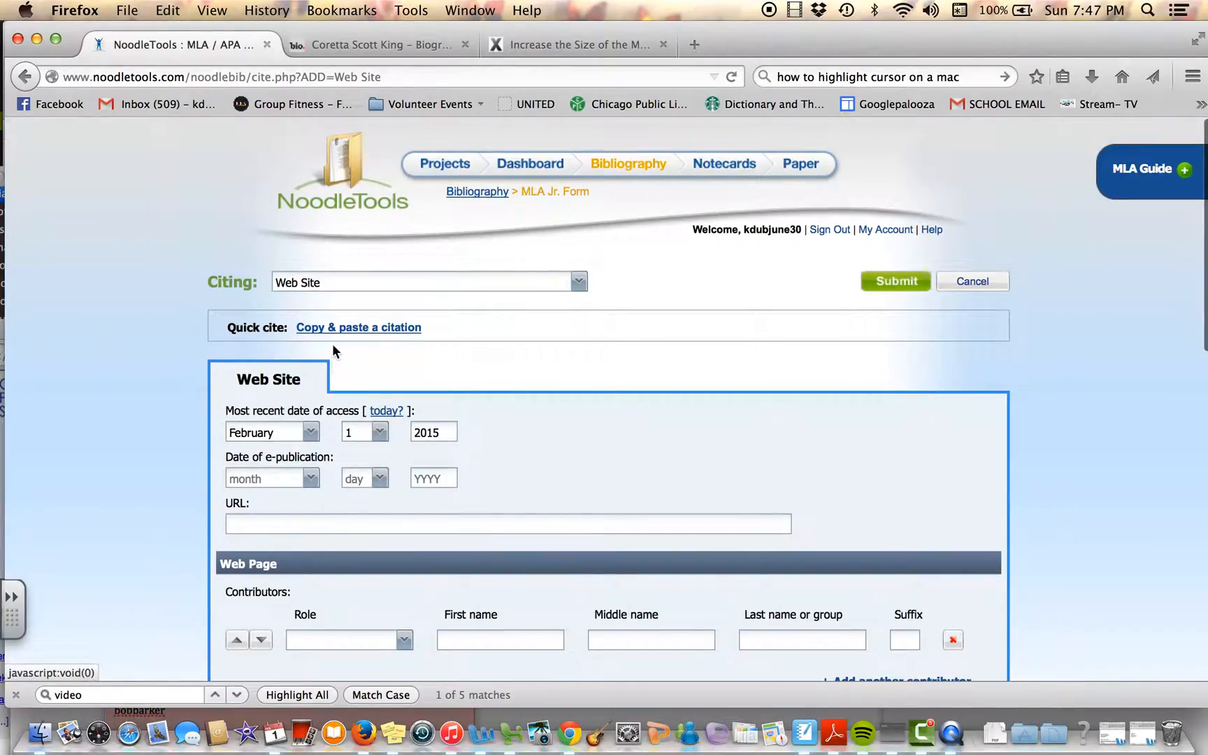
left_click(374, 326)
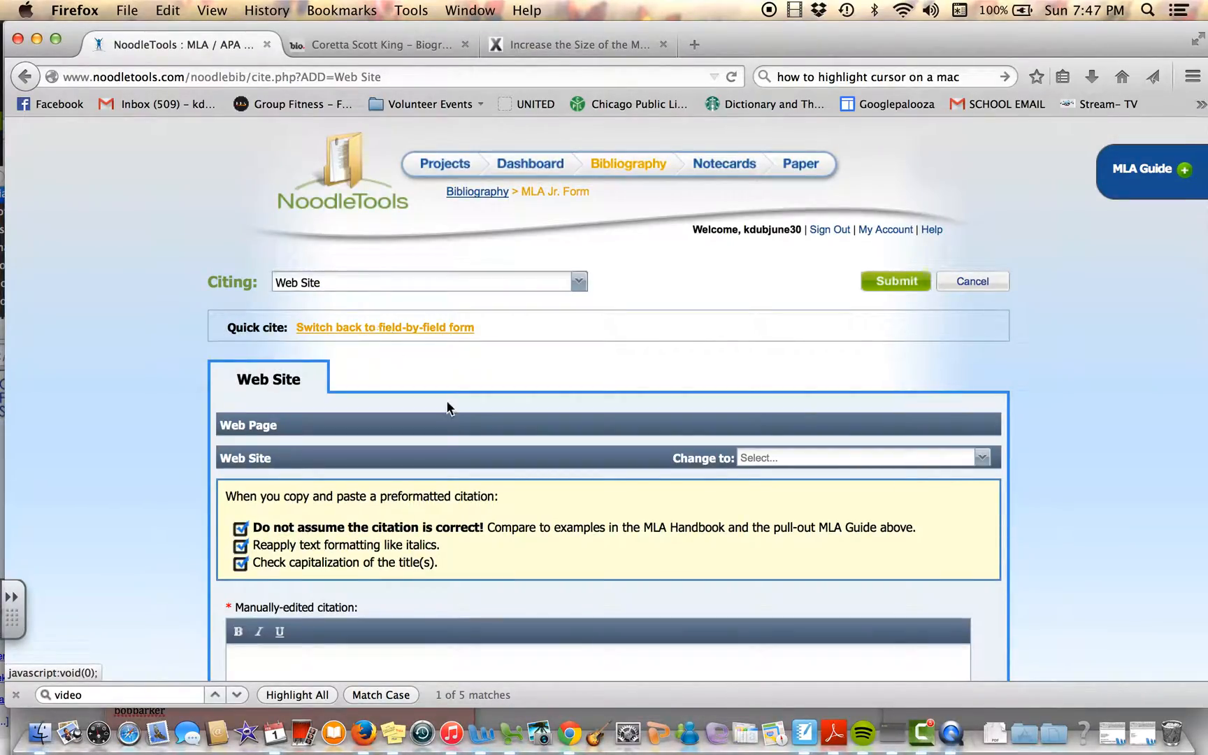
scroll(447, 408, "down", 7)
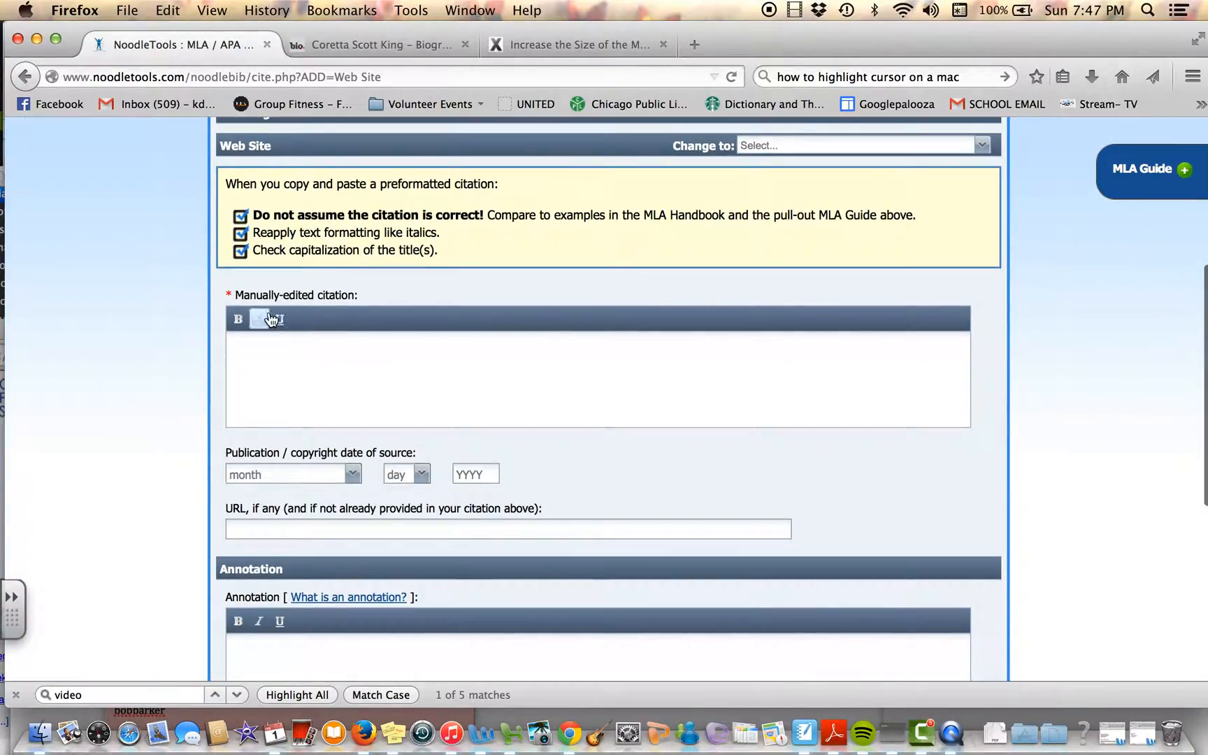
left_click(355, 372)
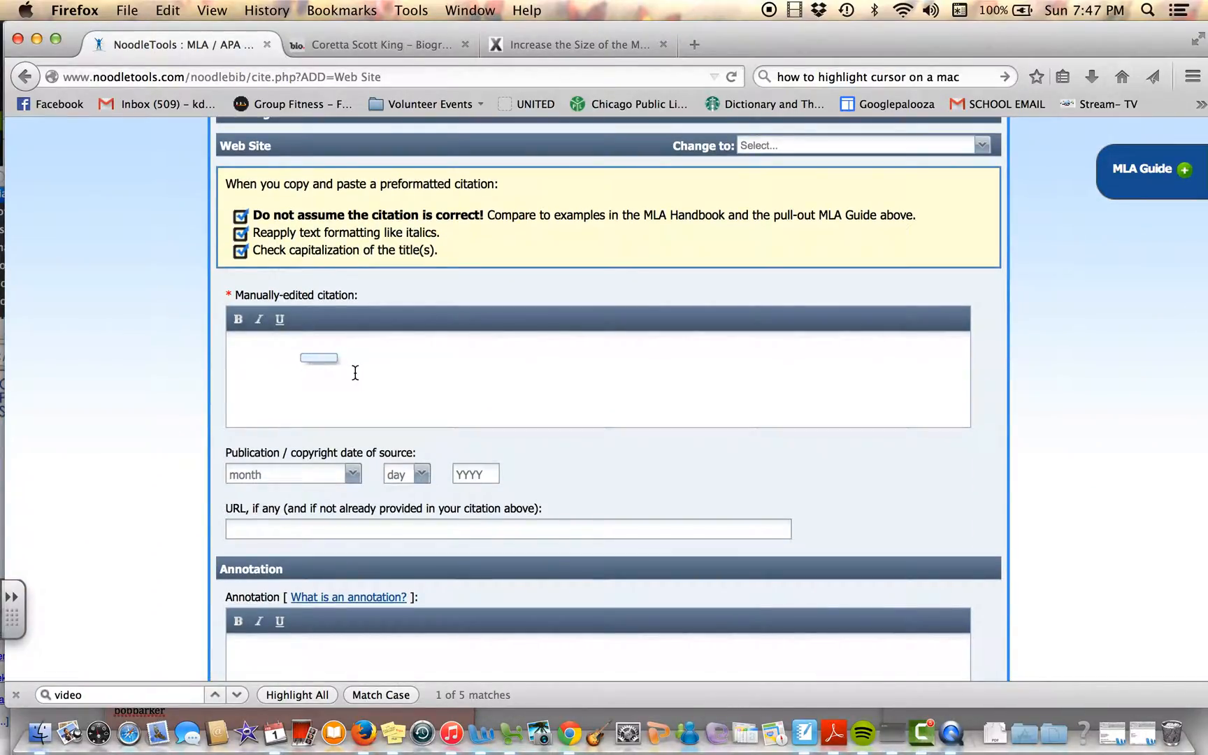
key("super+v")
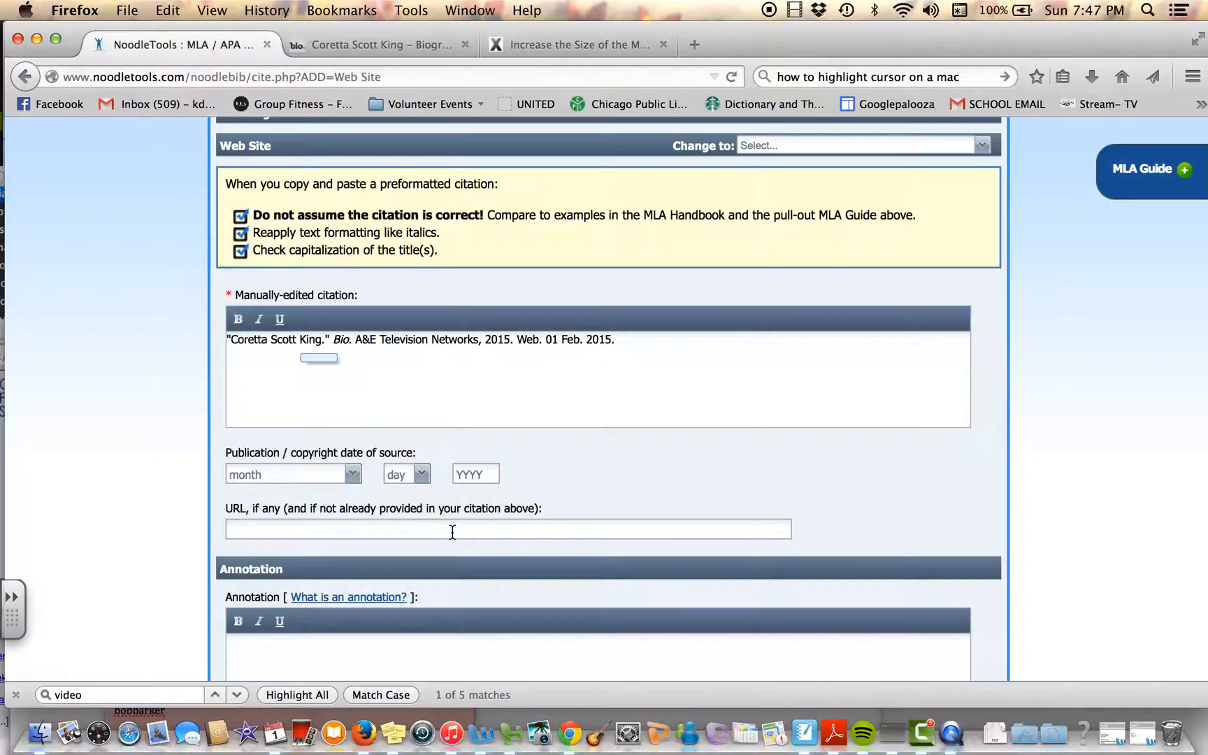
Step: Copy the Coretta Scott King biography page's web address into the citation's URL field
scroll(449, 528, "down", 2)
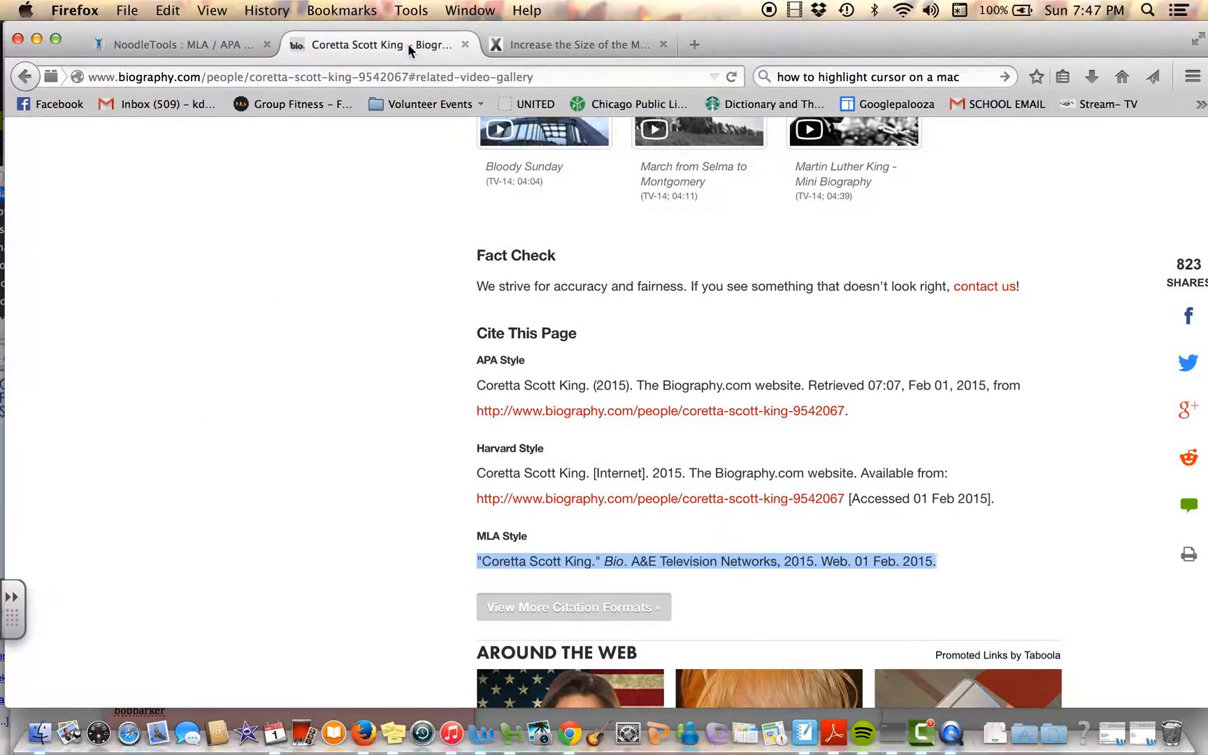
left_click(407, 43)
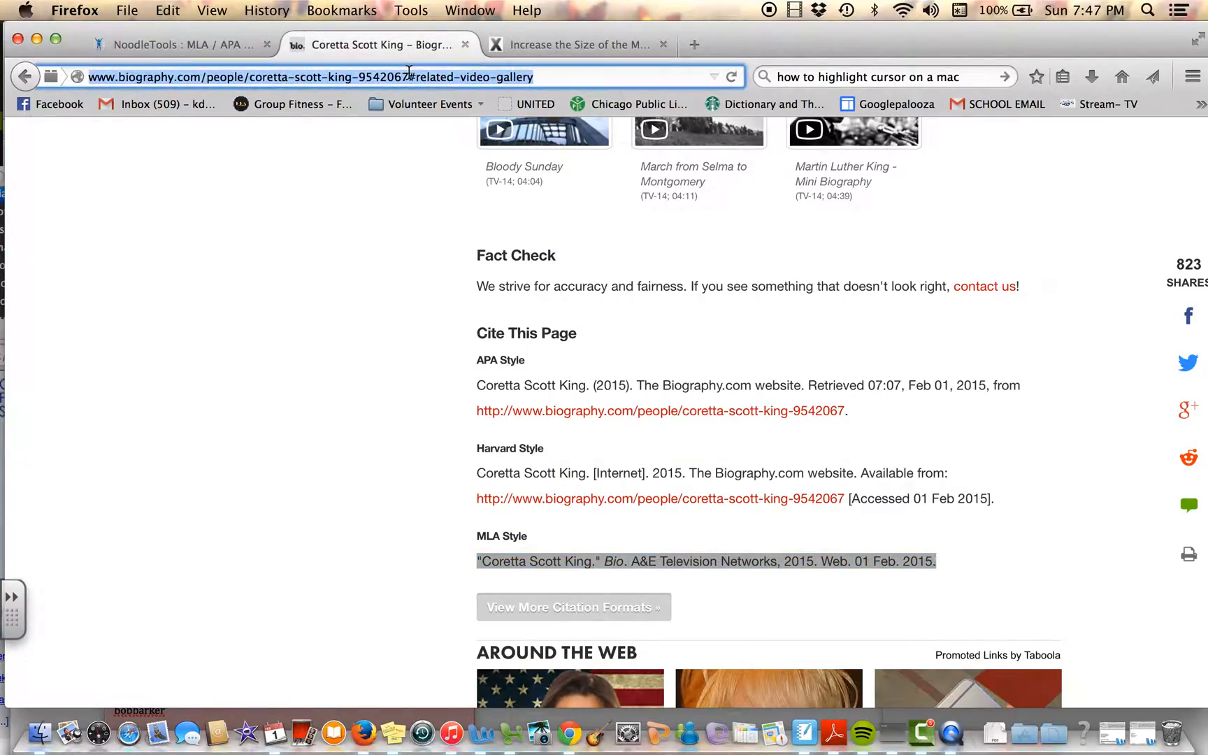
left_click(210, 45)
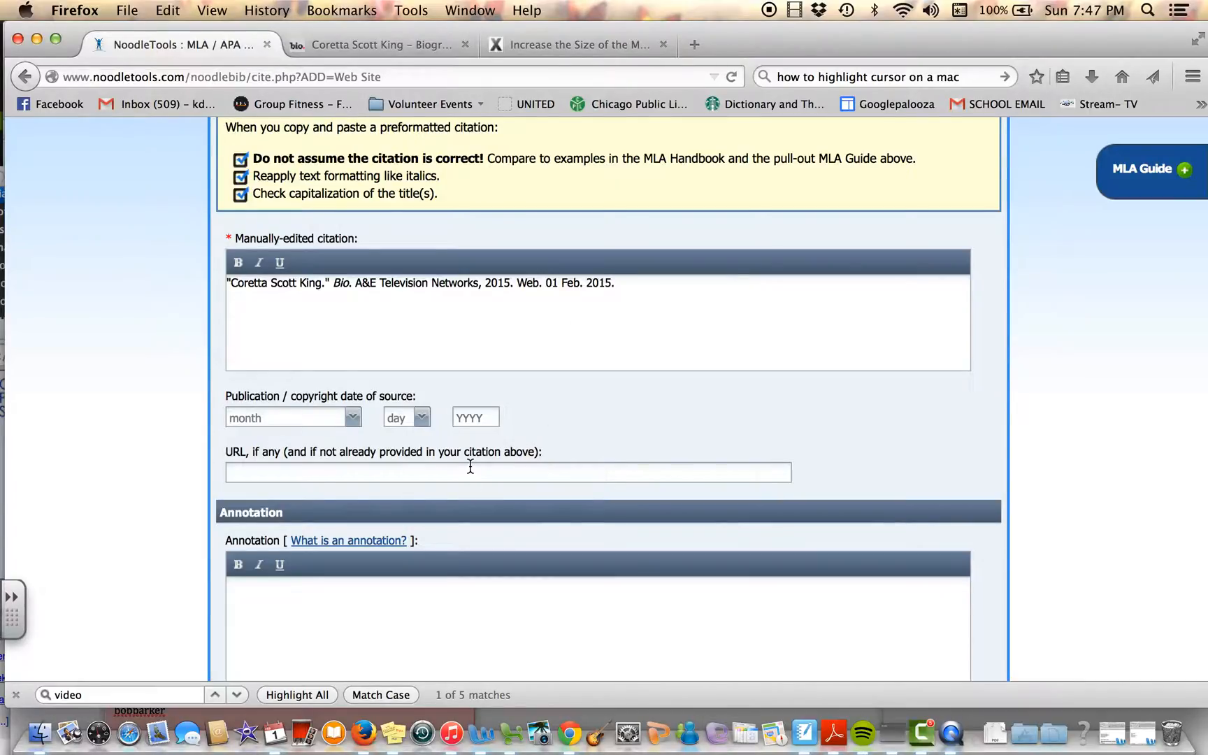
left_click(470, 466)
type("http://www.biography.com/people/coretta-scott-king-9542067#related-video-gallery")
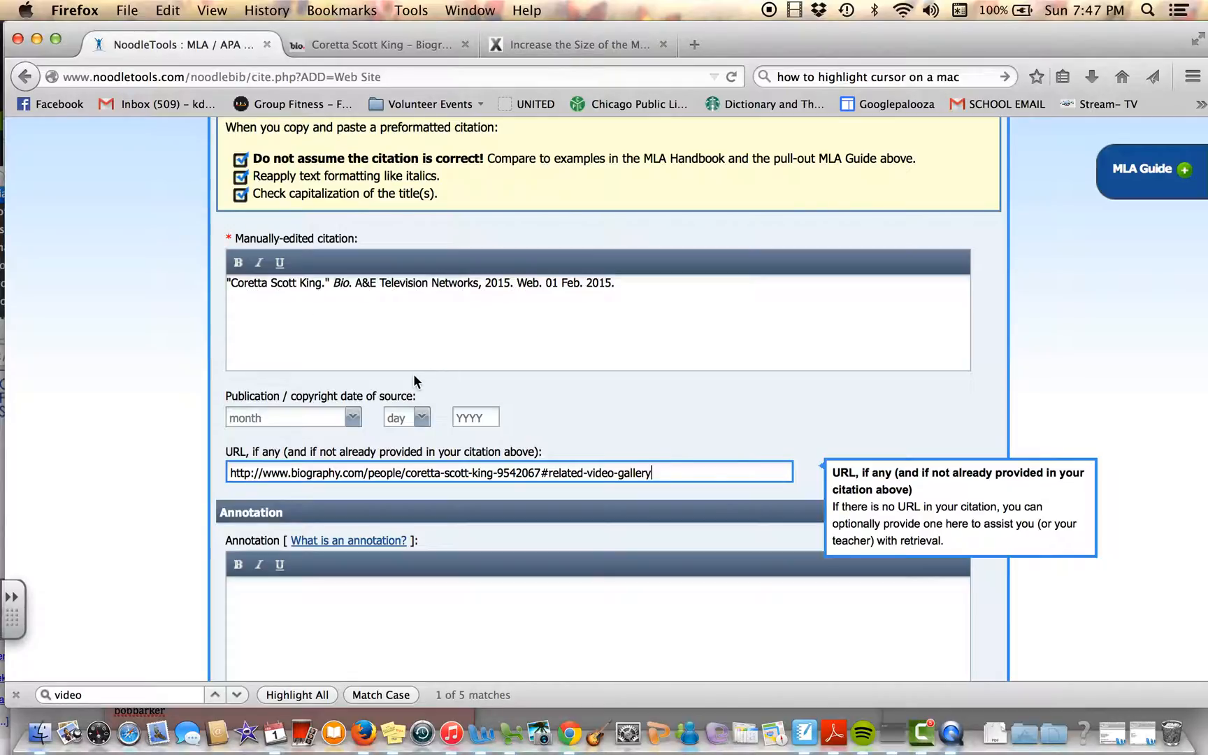
Step: Submit the citation with the annotation left blank and the source included in the final works cited
scroll(413, 381, "down", 1)
scroll(414, 381, "down", 5)
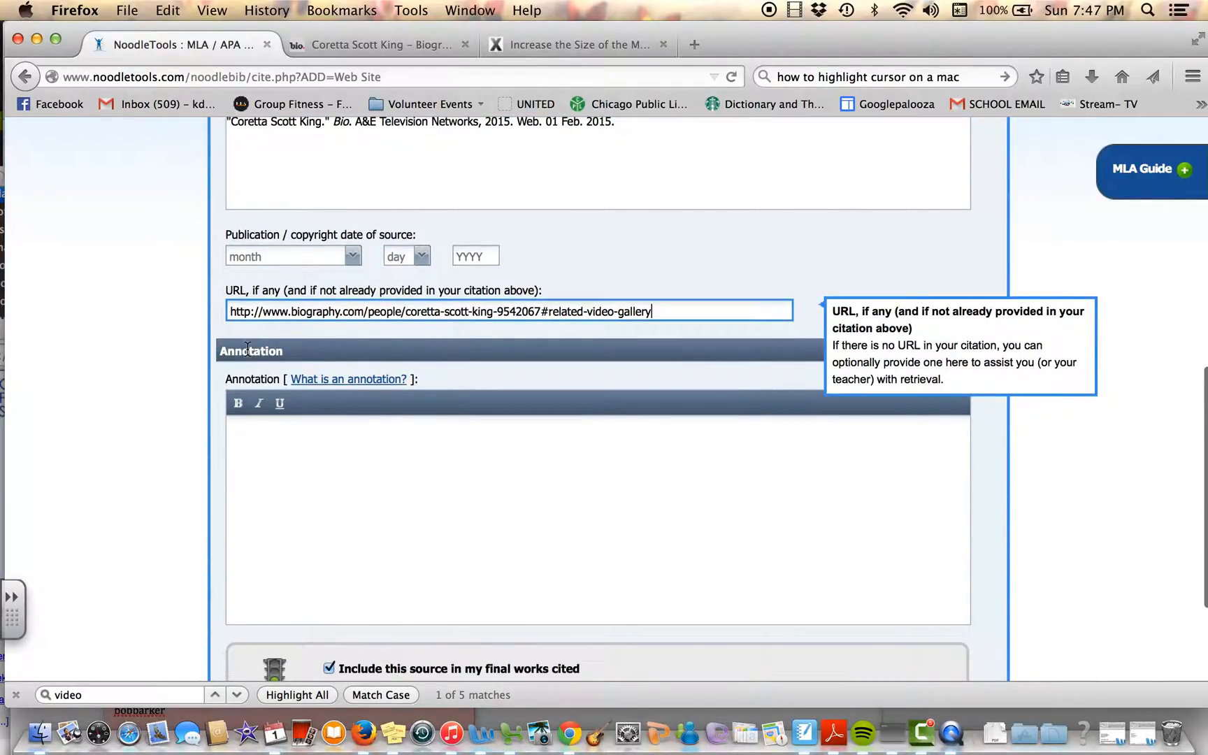
mouse_move(315, 463)
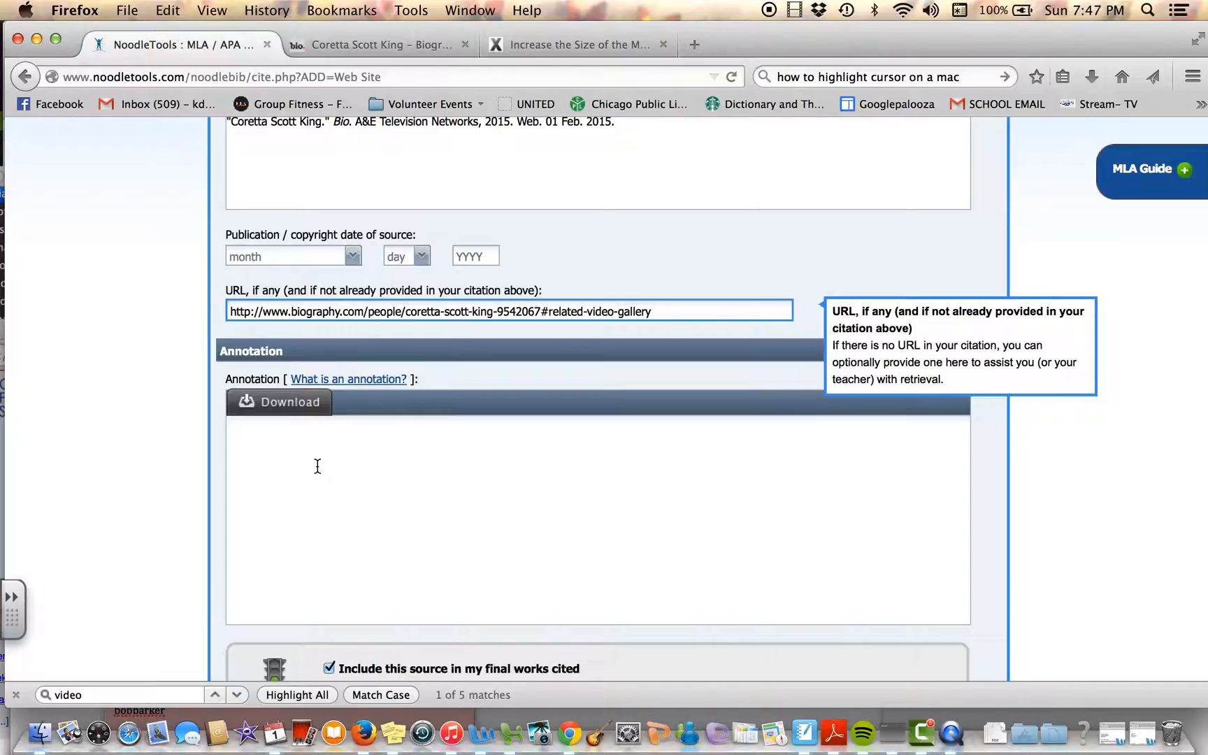
scroll(318, 465, "down", 1)
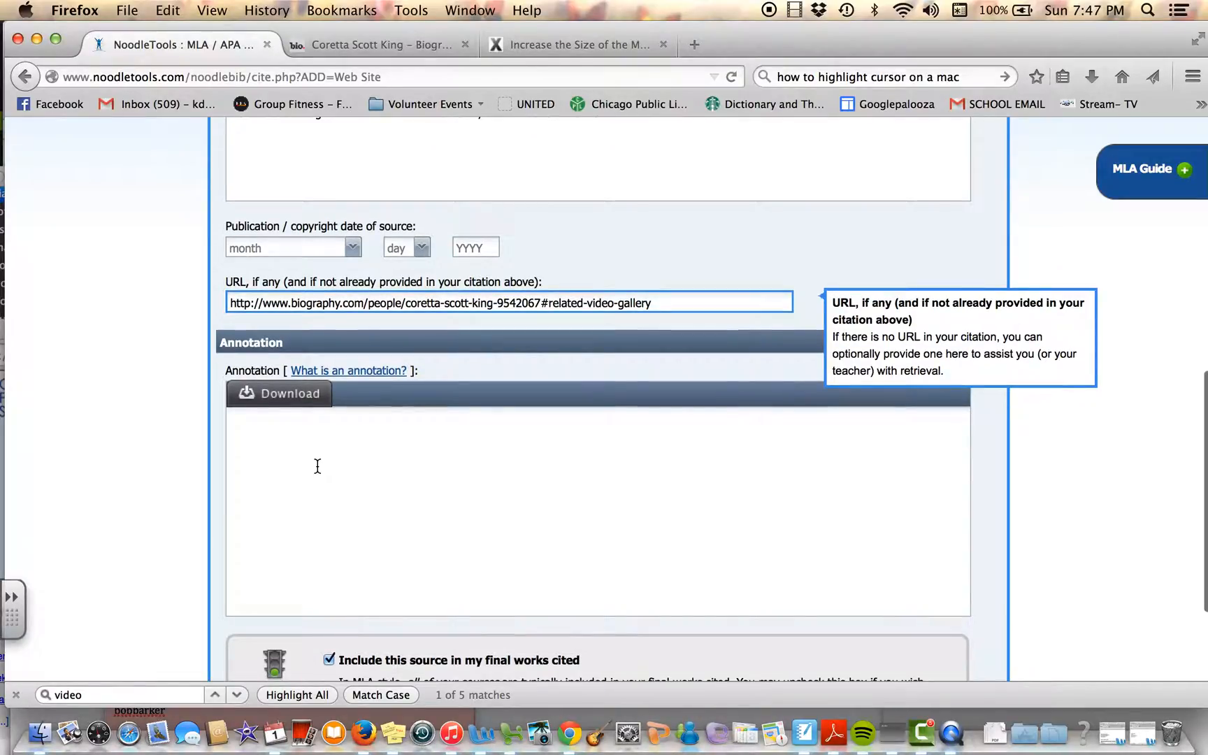
scroll(317, 466, "down", 4)
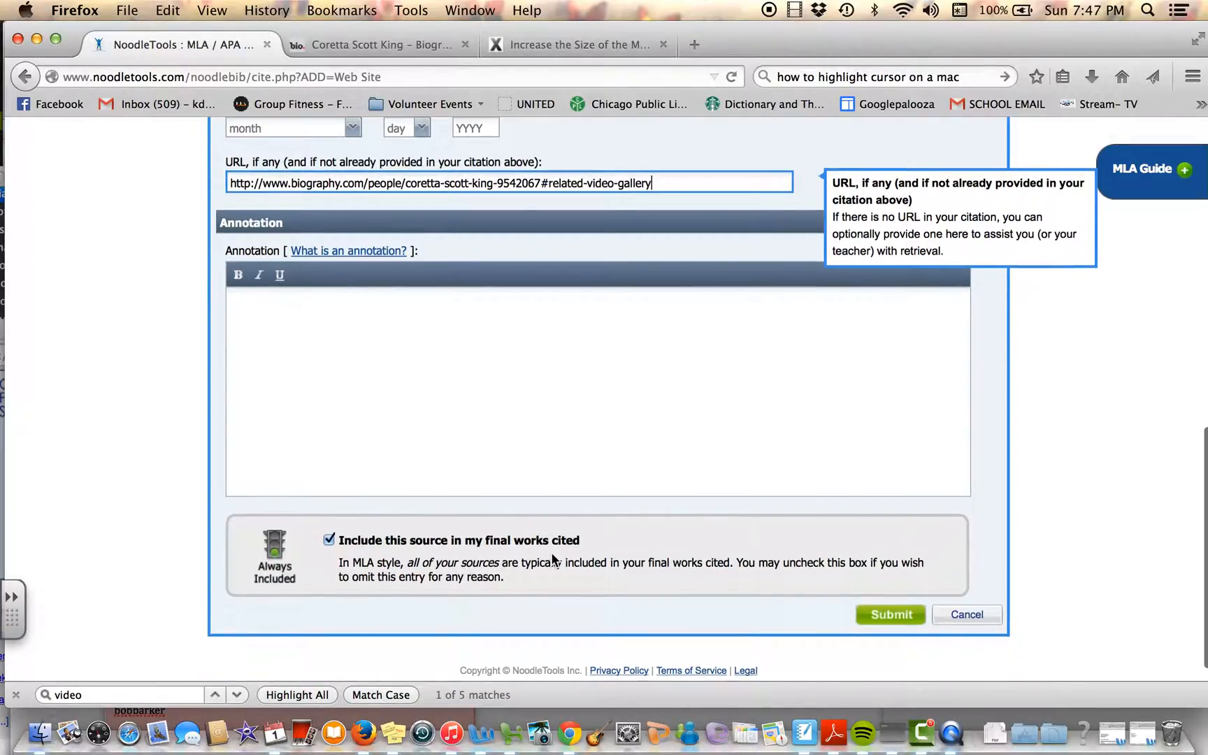
scroll(664, 565, "down", 1)
left_click(889, 591)
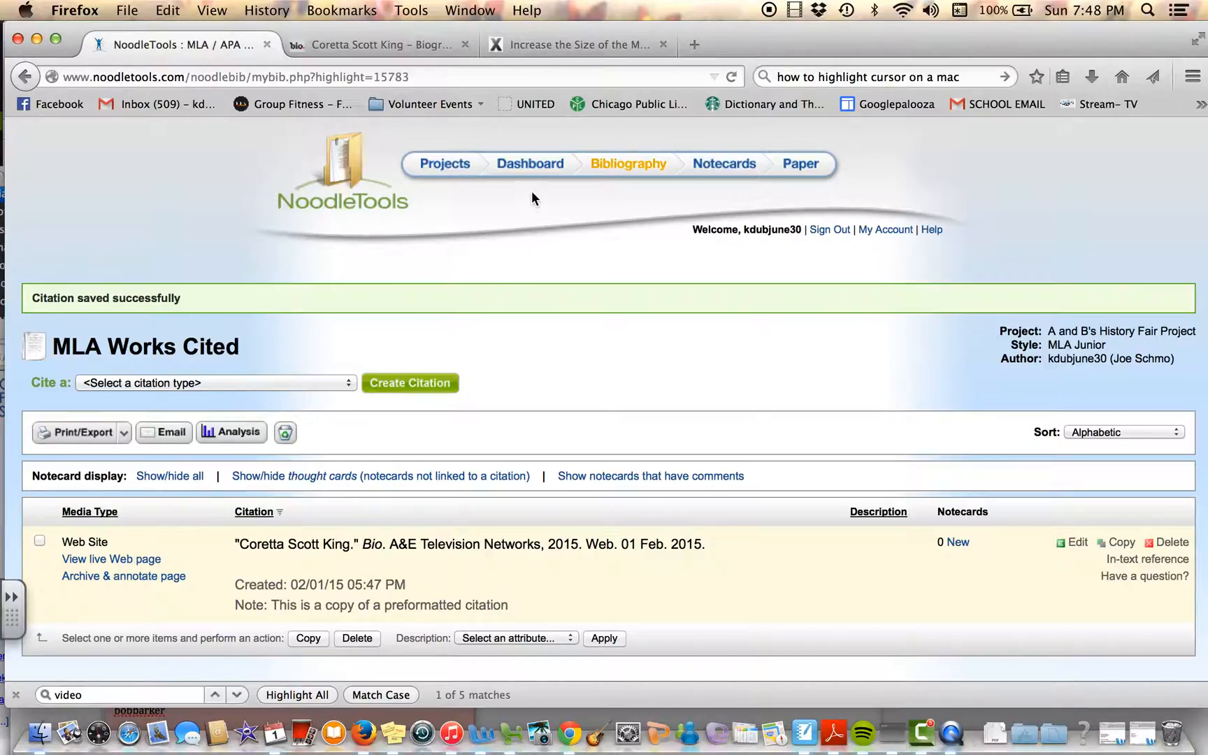
Step: On the Notecards page, set the Early Life notecard's source to the "Coretta Scott King." Bio. citation and save the notecard
left_click(716, 161)
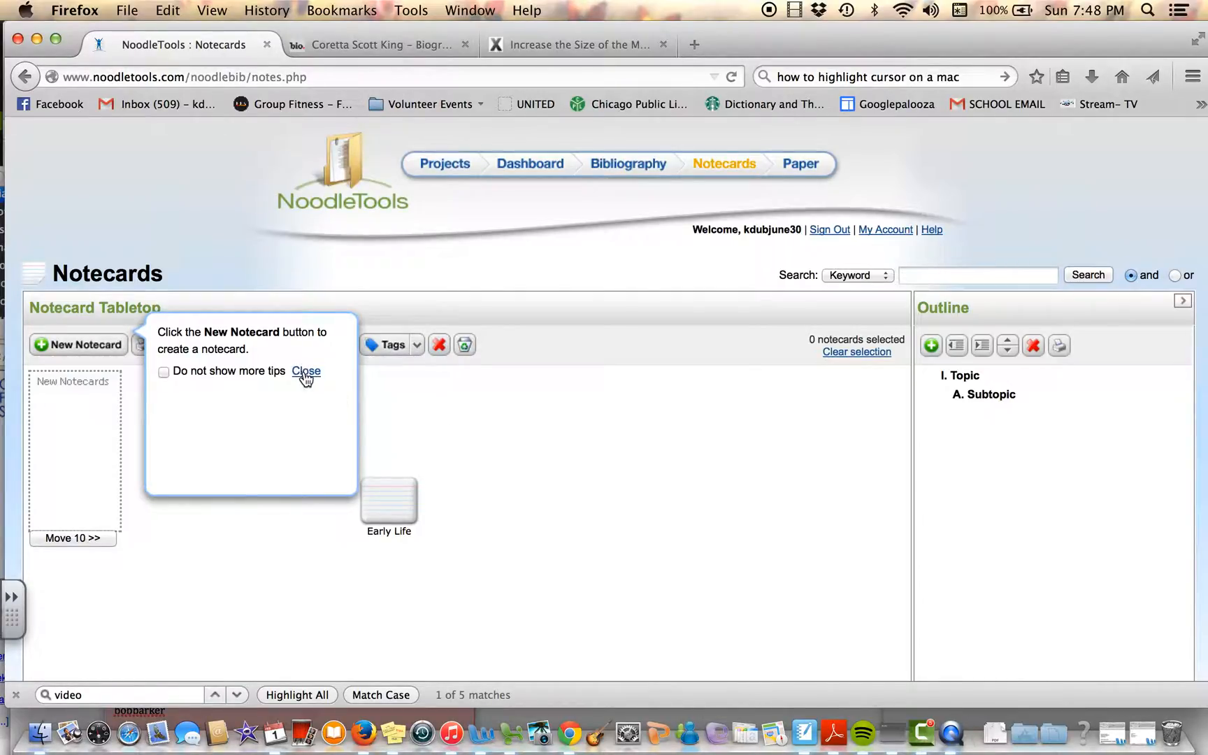
left_click(305, 378)
mouse_move(386, 502)
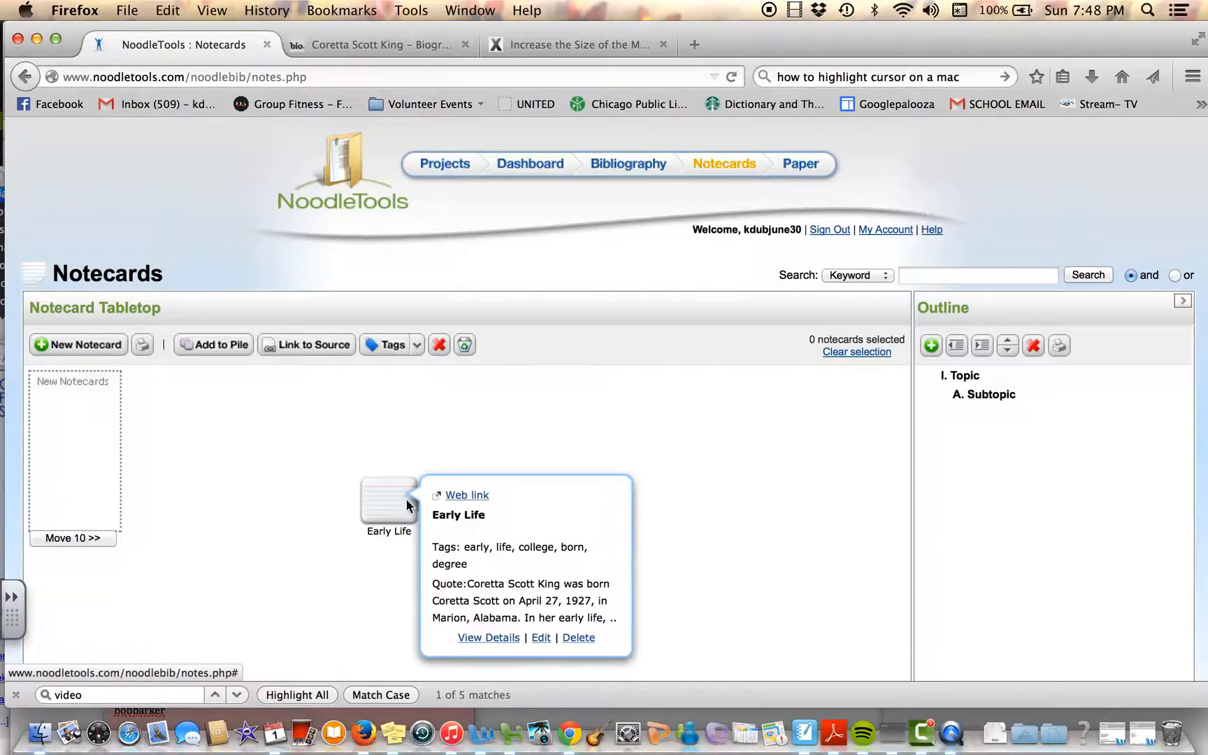
double_click(493, 637)
double_click(388, 502)
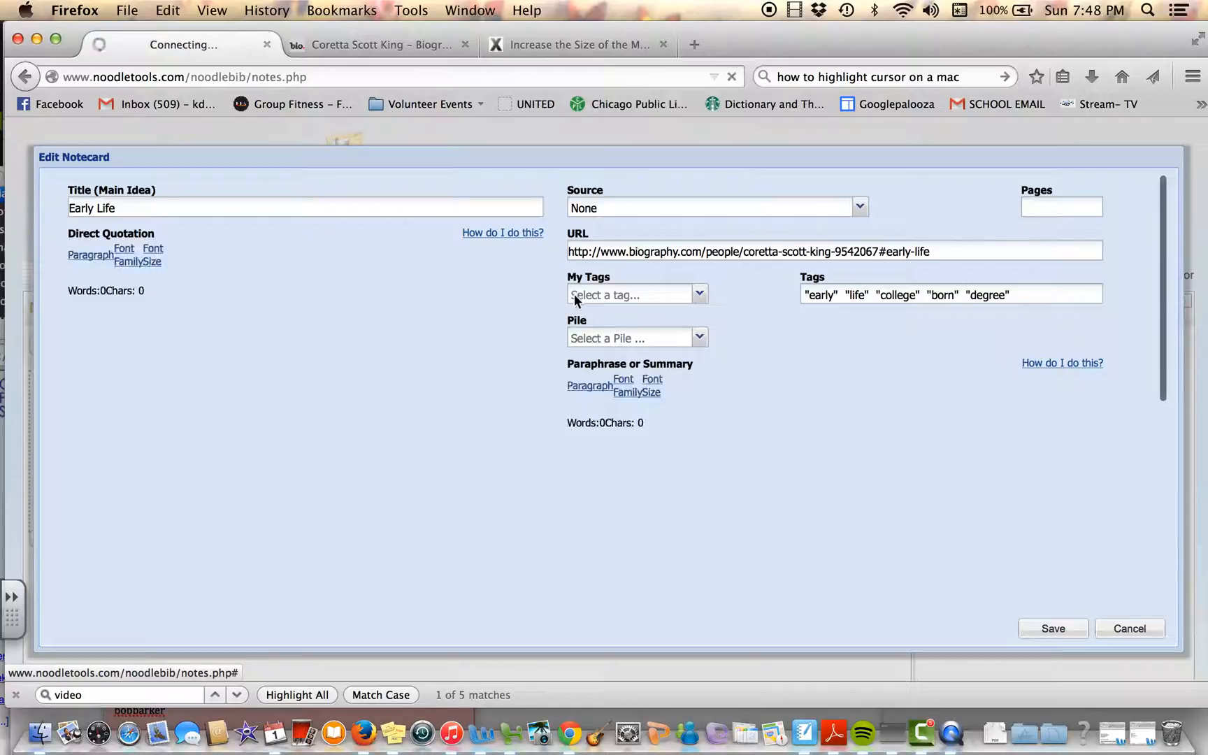
left_click(639, 207)
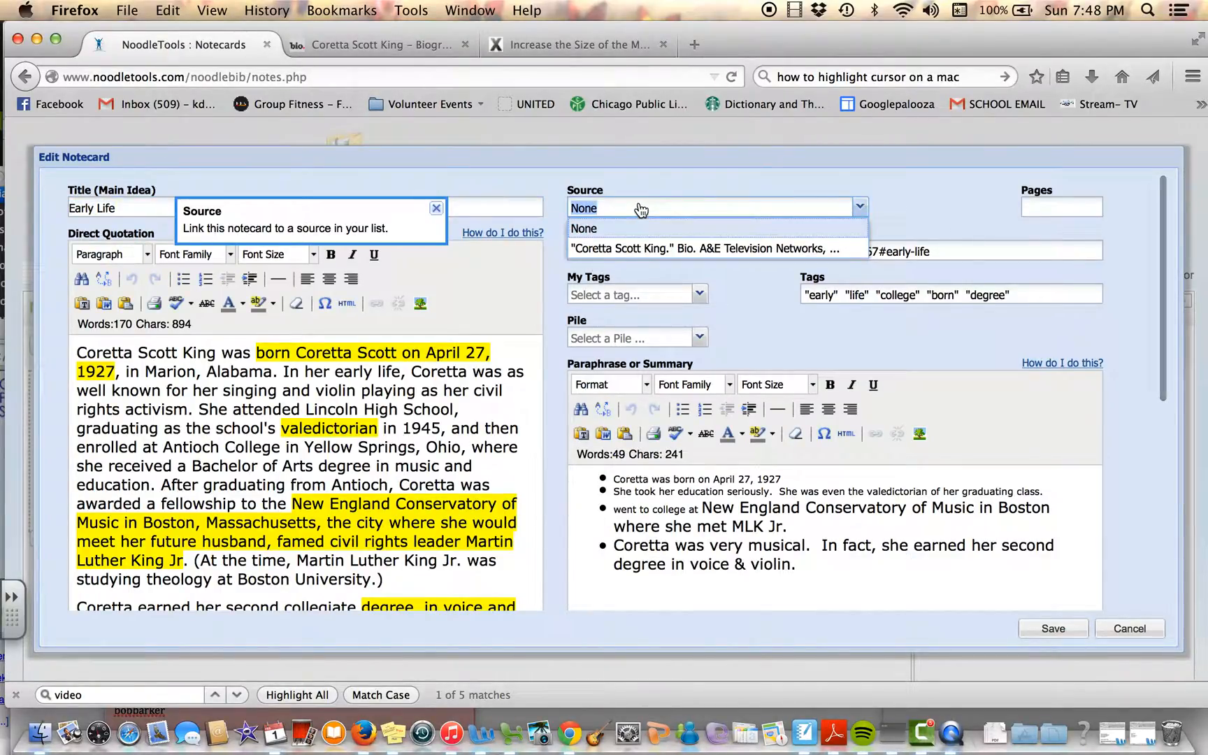
left_click(688, 250)
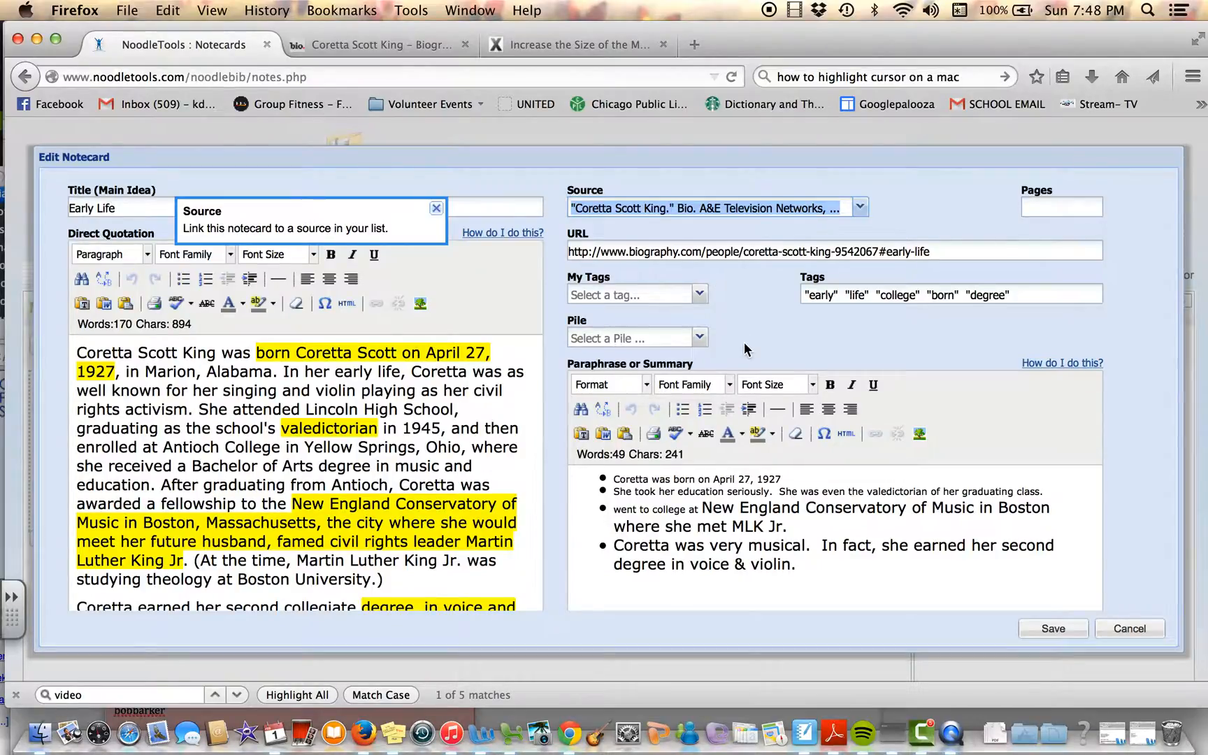
scroll(744, 341, "down", 3)
left_click(1062, 632)
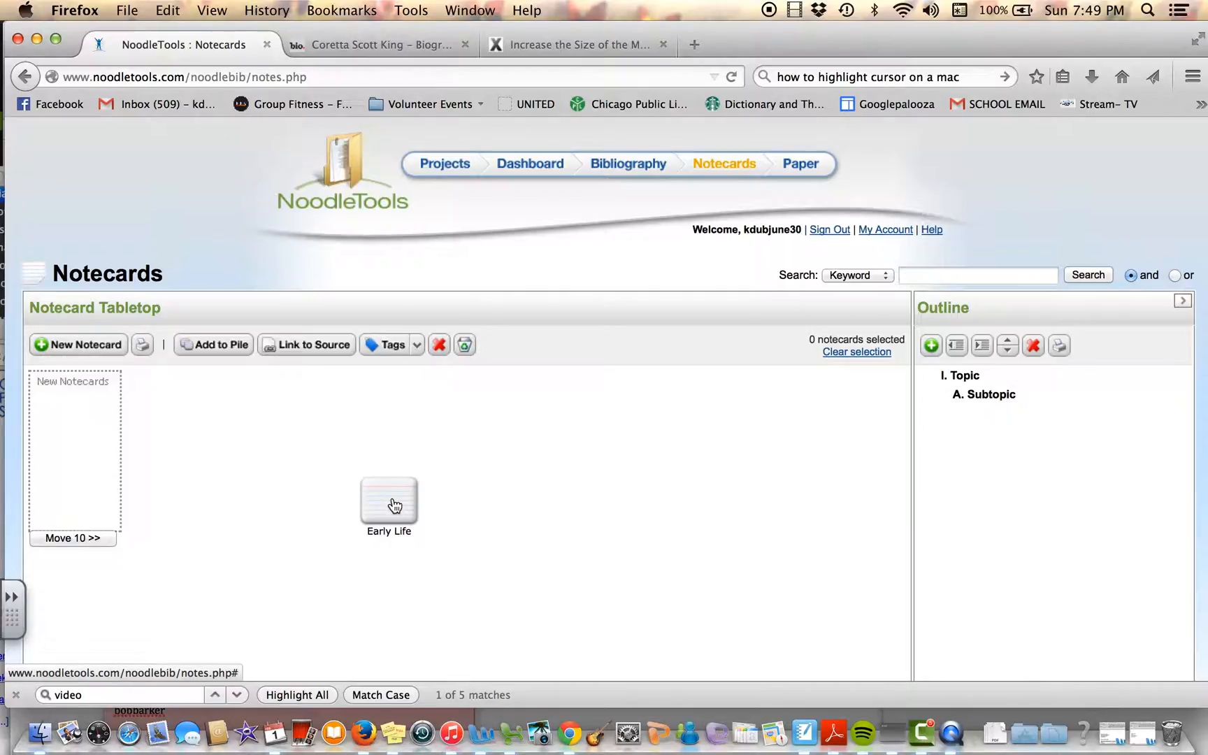
mouse_move(395, 505)
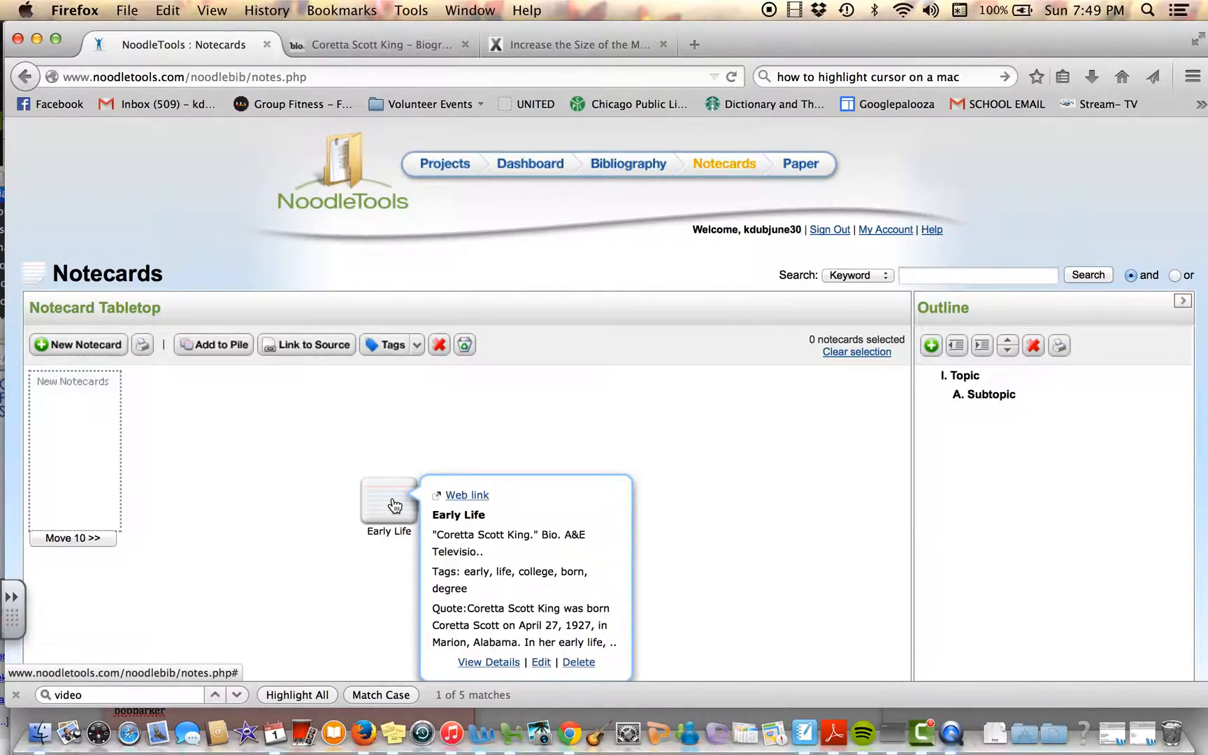
Step: Review the Death of MLK Jr. section of the Coretta Scott King biography page and return to the Notecards page
left_click(391, 43)
scroll(528, 400, "down", 8)
scroll(529, 400, "up", 12)
scroll(528, 396, "up", 15)
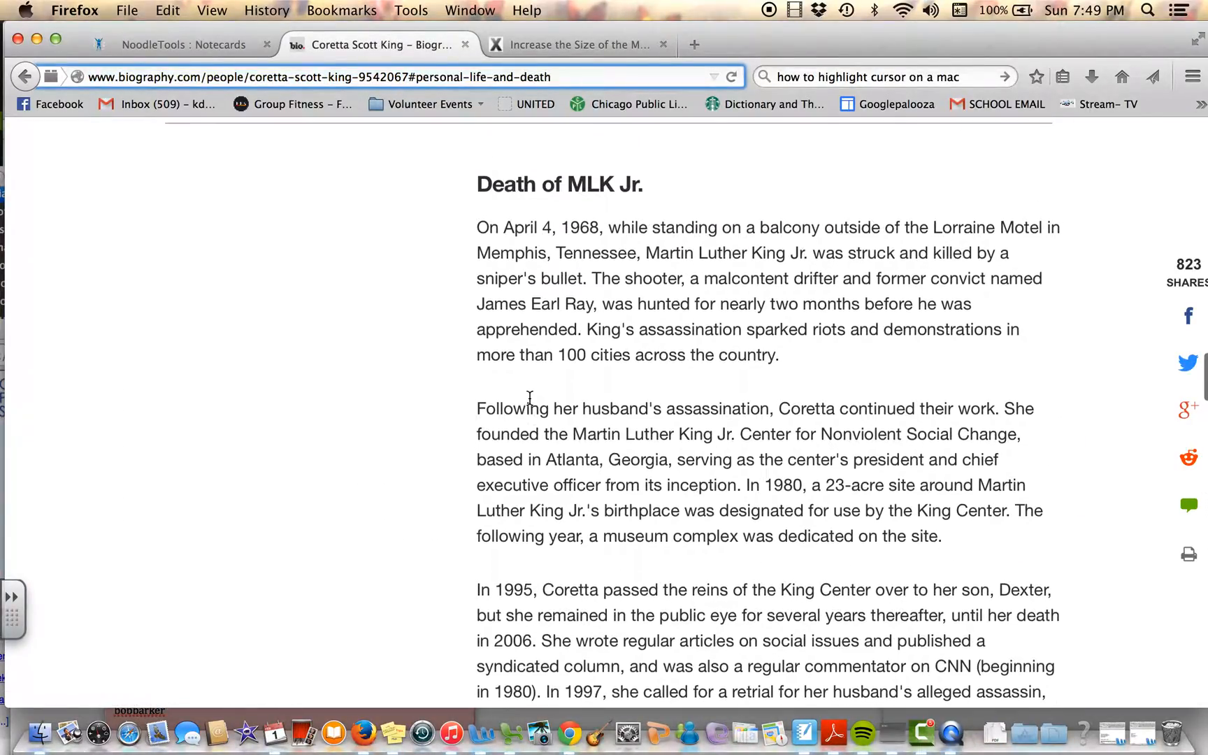
scroll(530, 397, "down", 1)
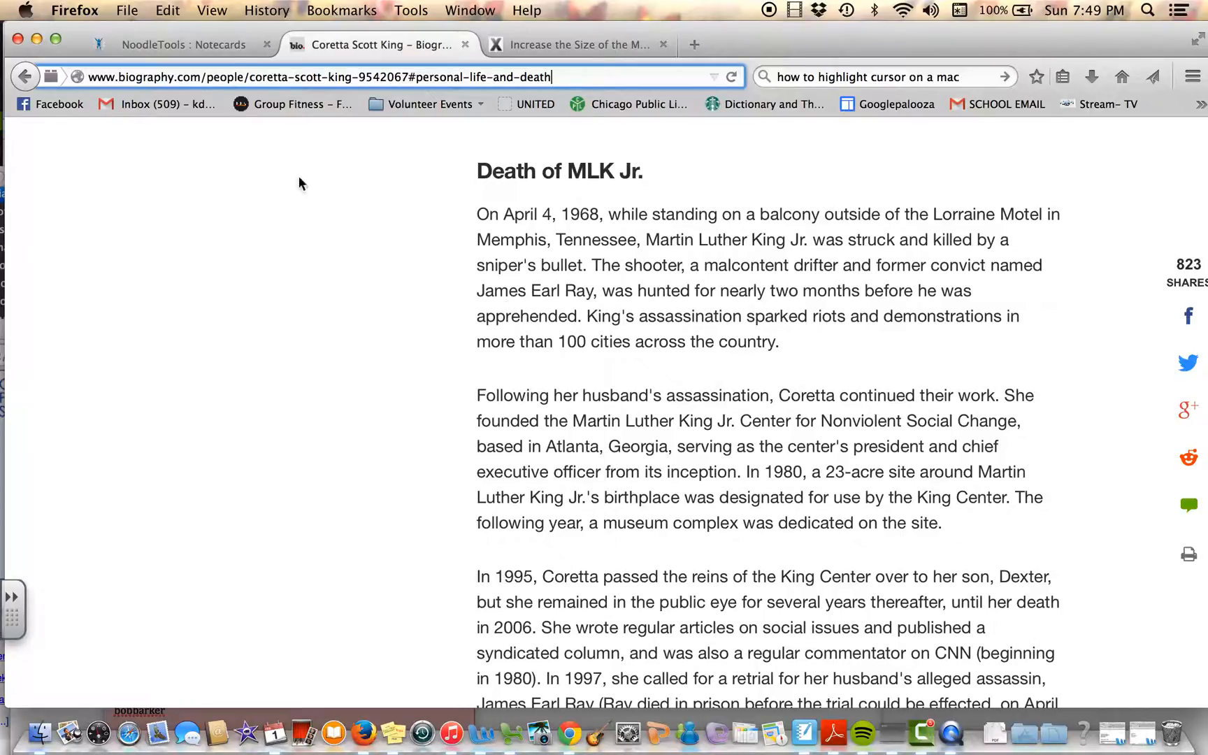
left_click(149, 46)
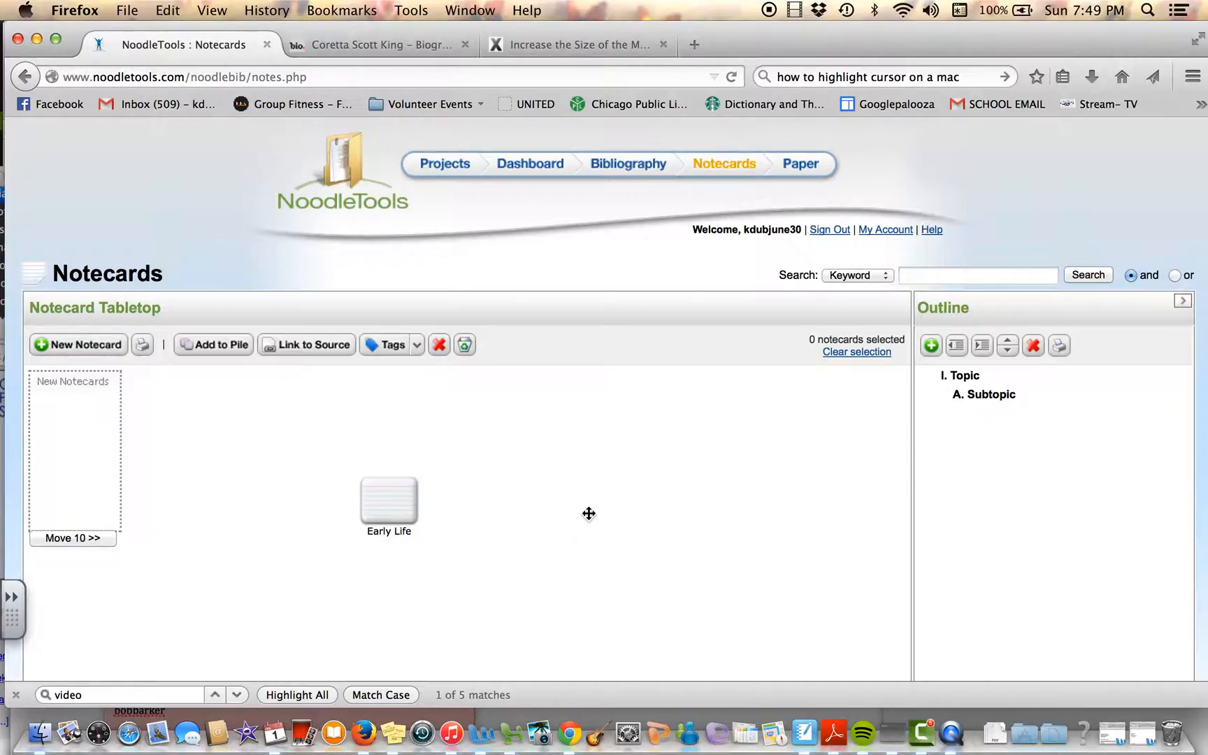
Step: Look over the Civil Rights Activist section of the biography page and return to the notecard tabletop
mouse_move(416, 493)
mouse_move(382, 515)
left_click(366, 41)
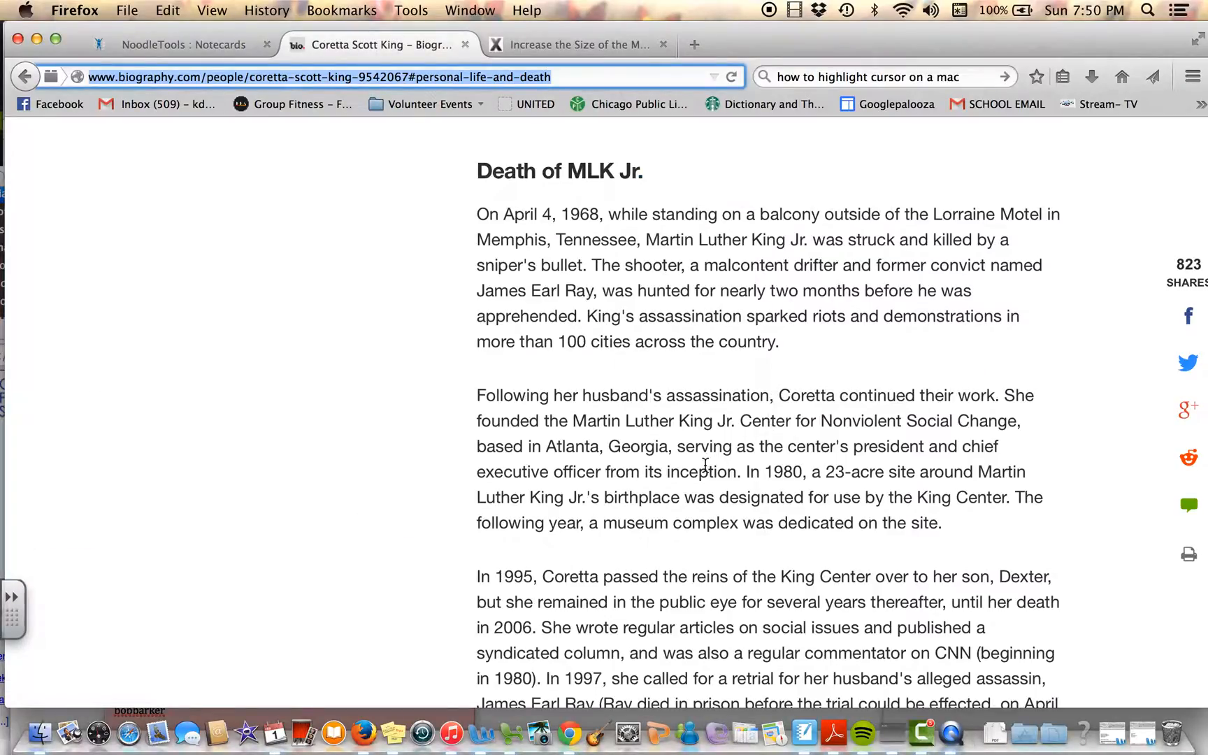
scroll(538, 245, "up", 15)
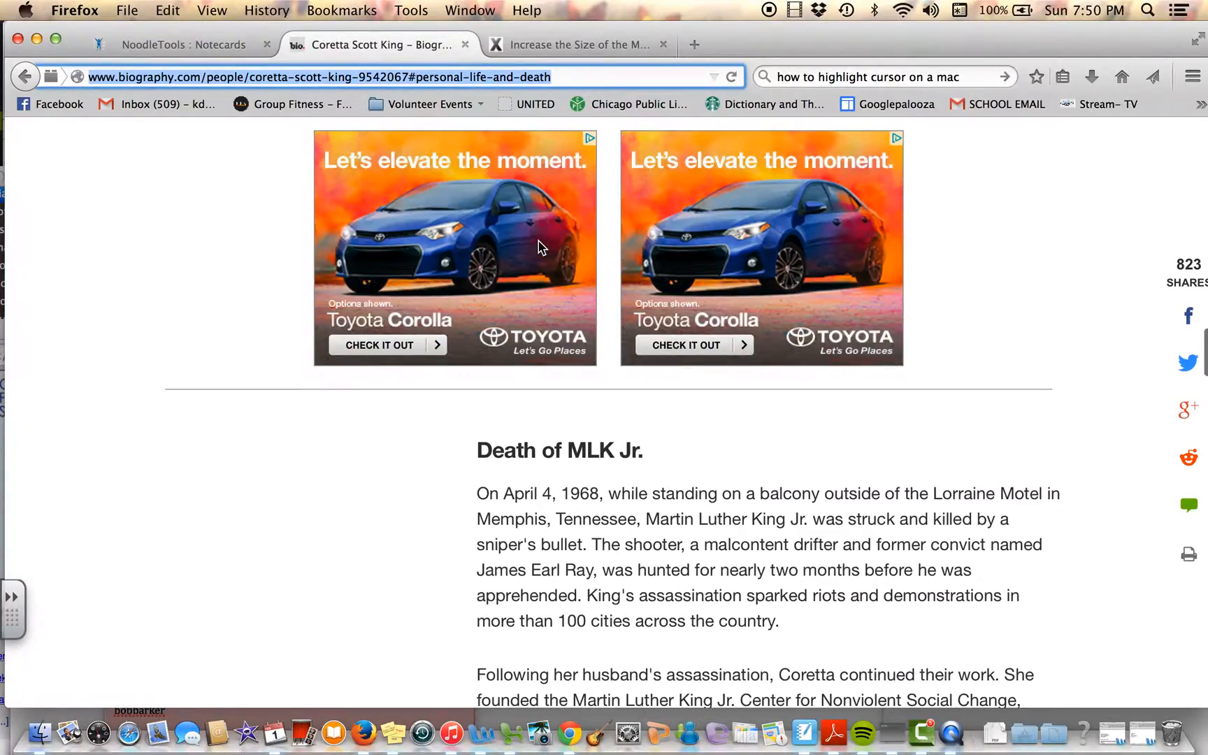
scroll(539, 245, "down", 4)
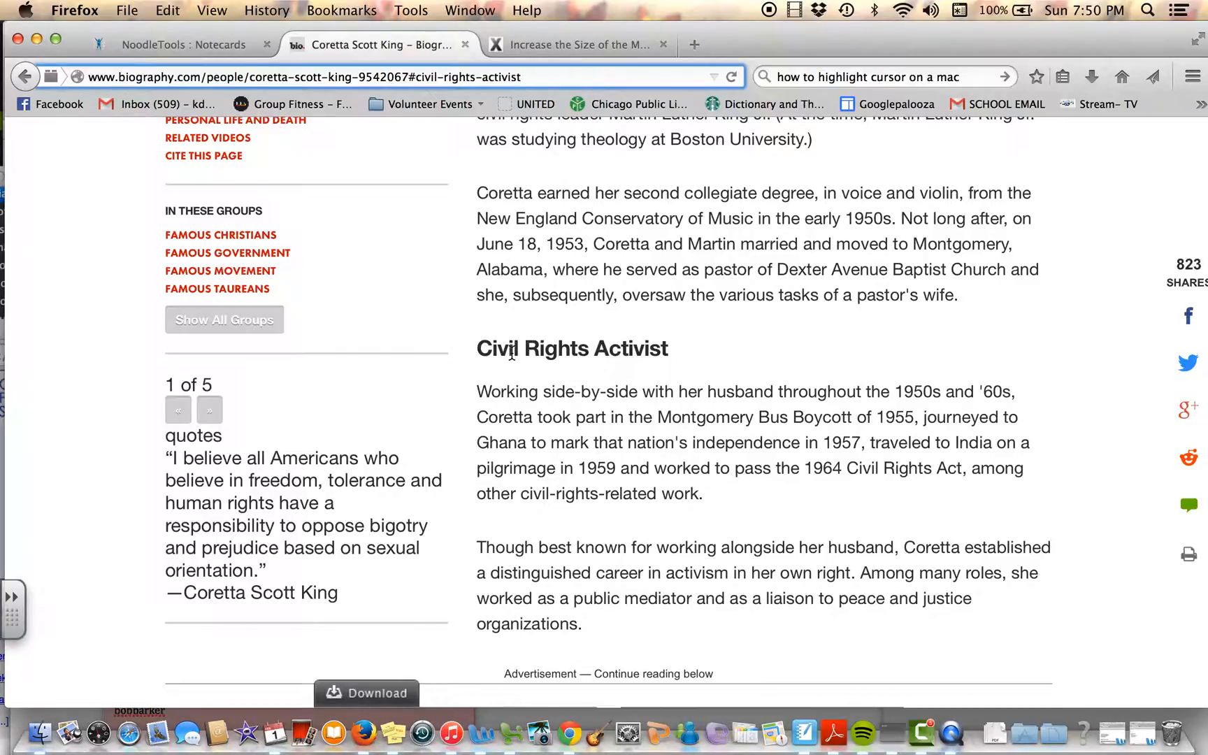
left_click(195, 46)
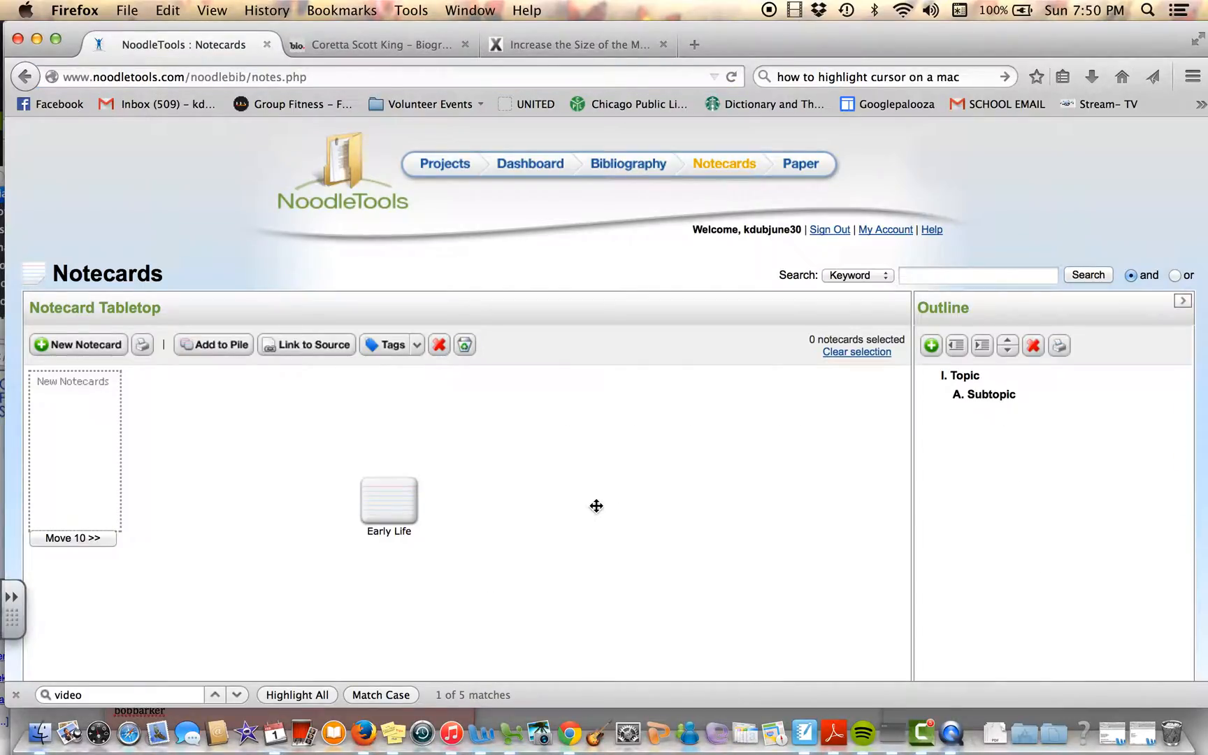
scroll(596, 505, "down", 3)
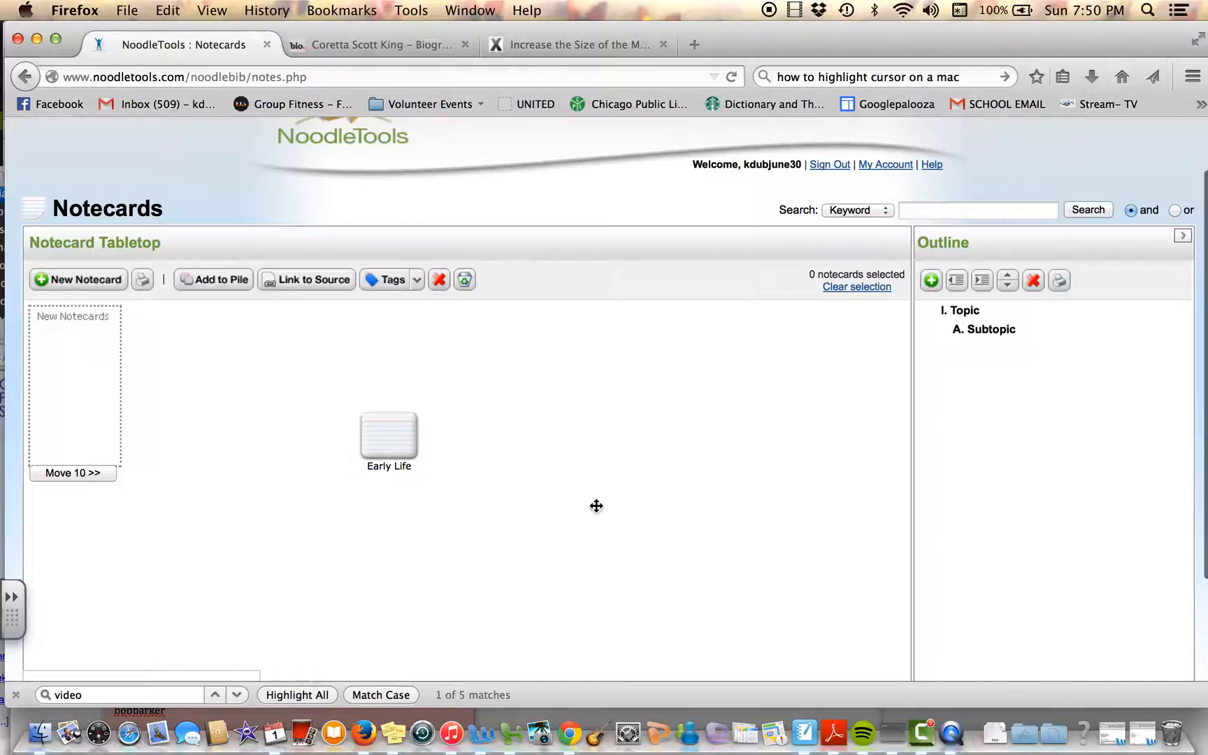